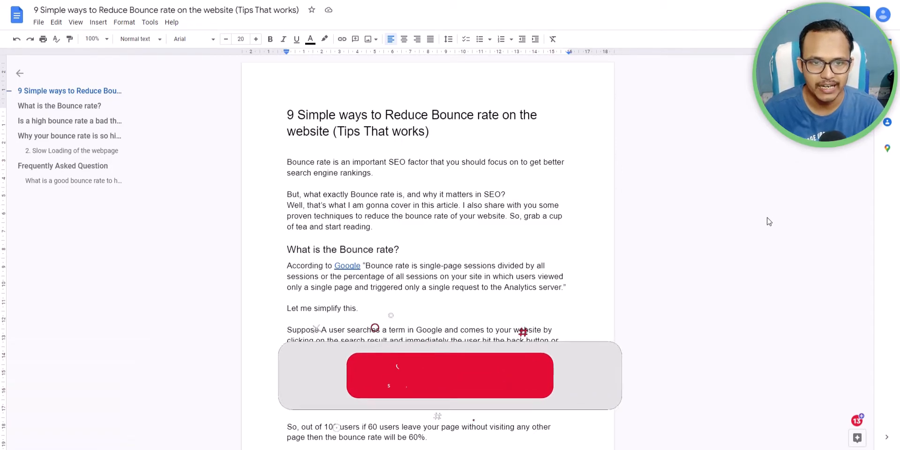
Step: Turn on the display of the document's word count while typing
scroll(703, 222, down, 5)
scroll(637, 230, up, 5)
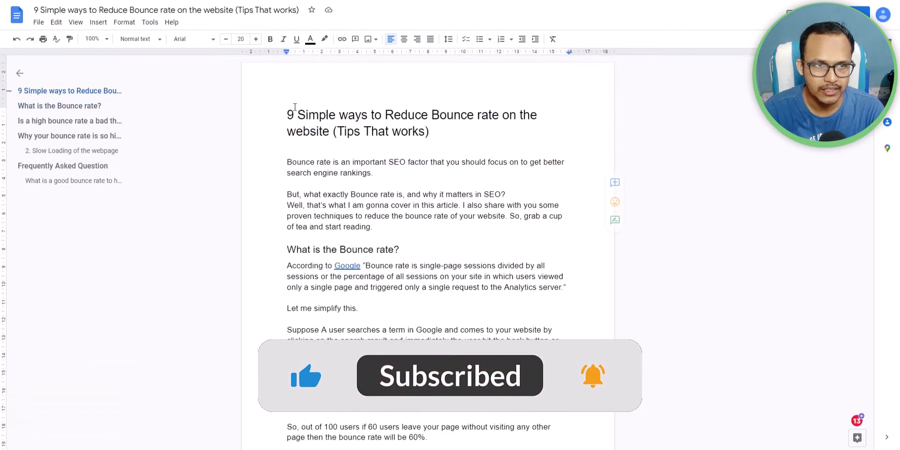
click(151, 25)
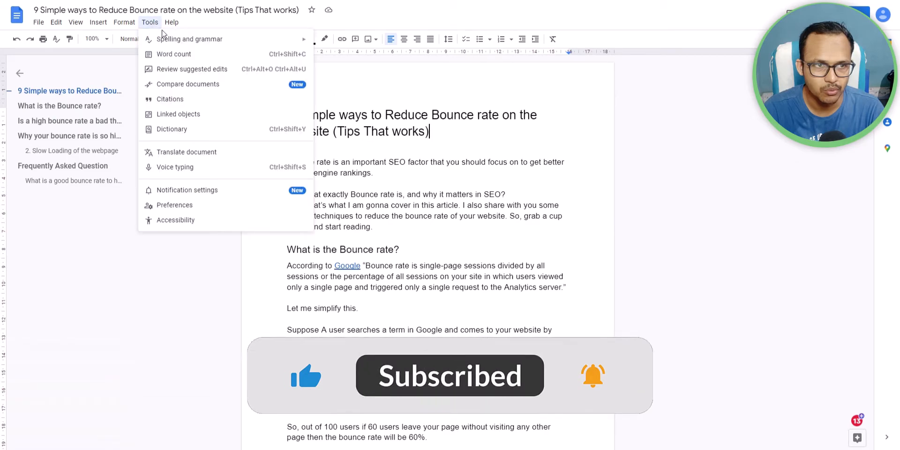
click(179, 56)
click(421, 270)
click(494, 302)
Step: Review the article's introduction and its title, including the number 9 and the wording "Tips That works"
drag(286, 162, 382, 233)
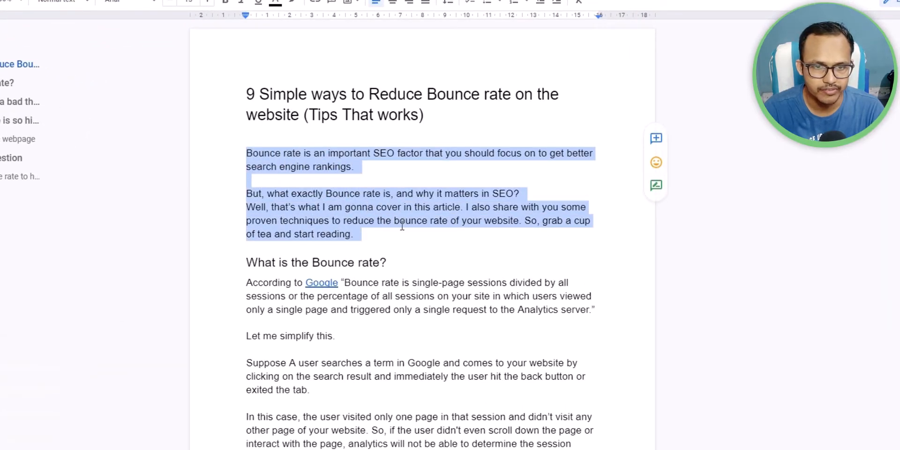
click(395, 234)
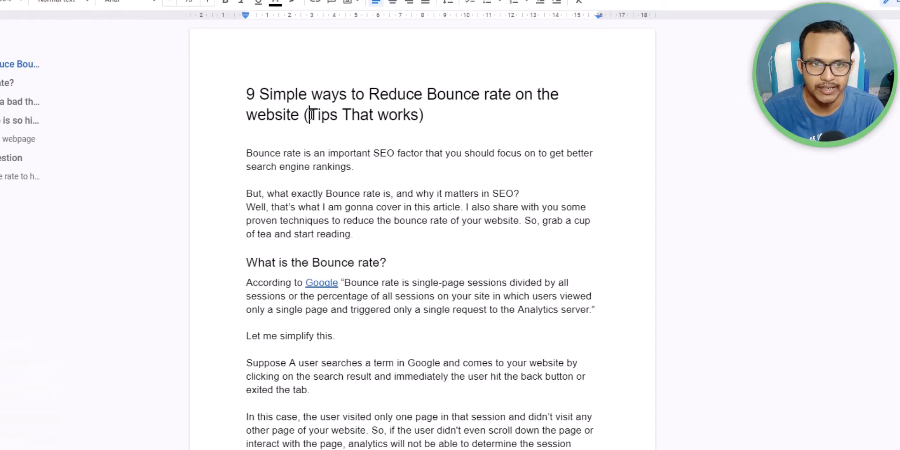
drag(310, 114, 424, 123)
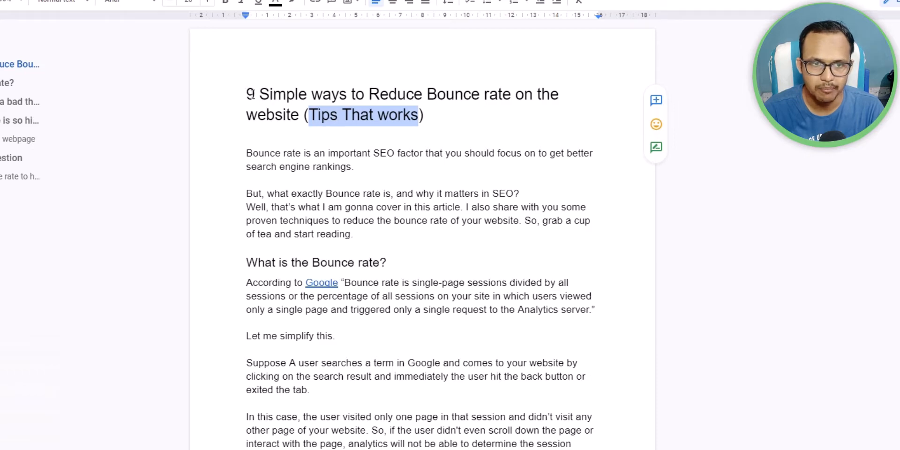
click(251, 92)
double_click(250, 94)
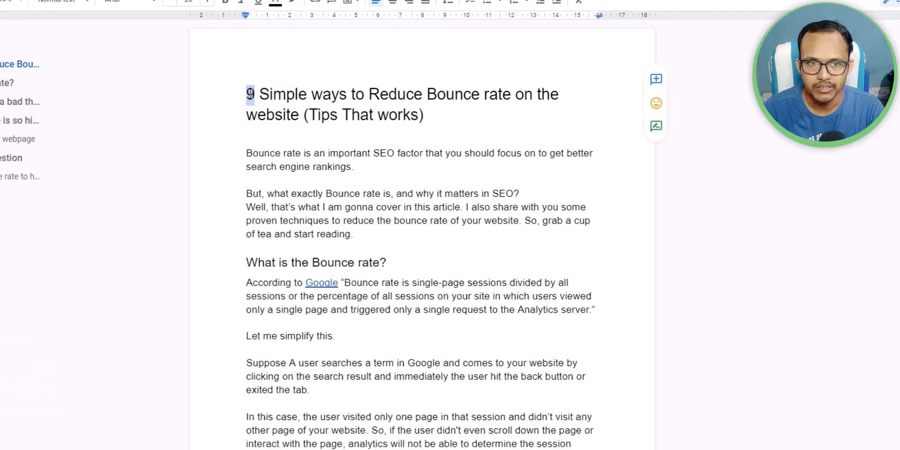
click(311, 94)
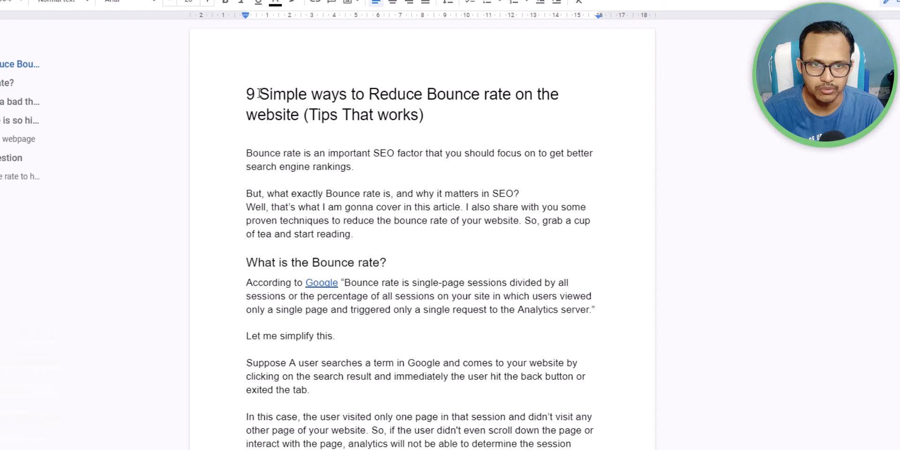
drag(259, 92, 402, 117)
click(379, 116)
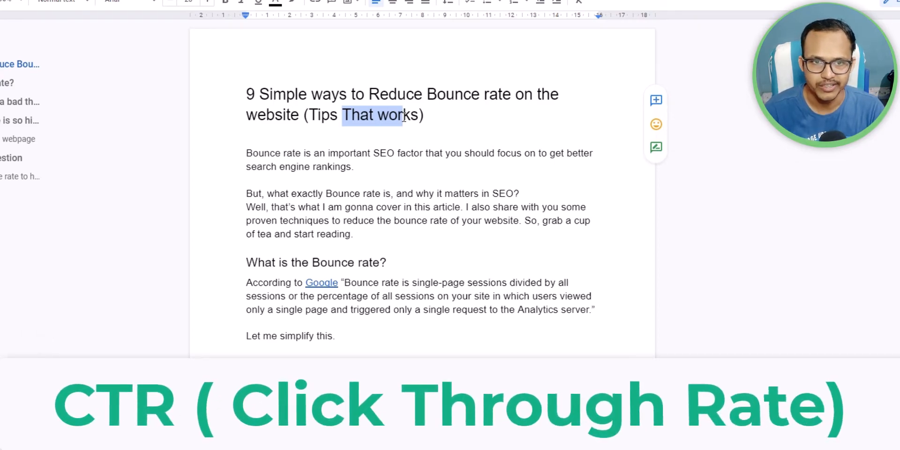
click(437, 110)
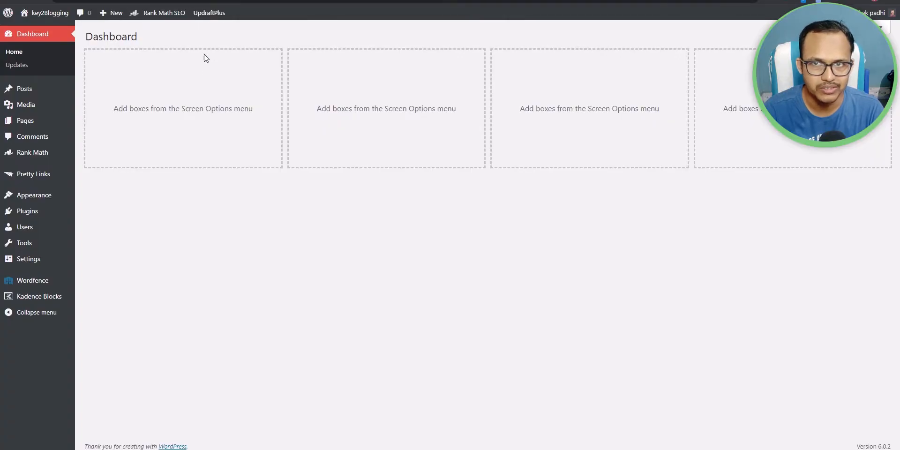
Step: Create a new WordPress post and paste the entire bounce rate article from Google Docs into its body
mouse_move(33, 93)
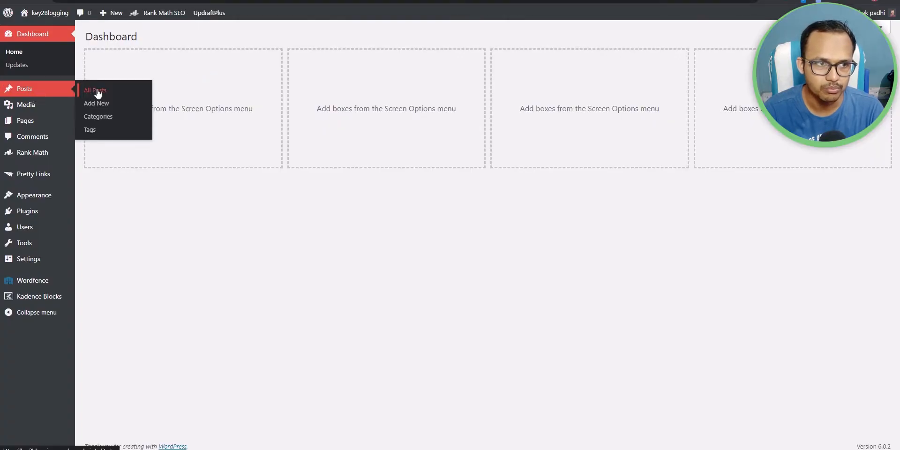
click(89, 106)
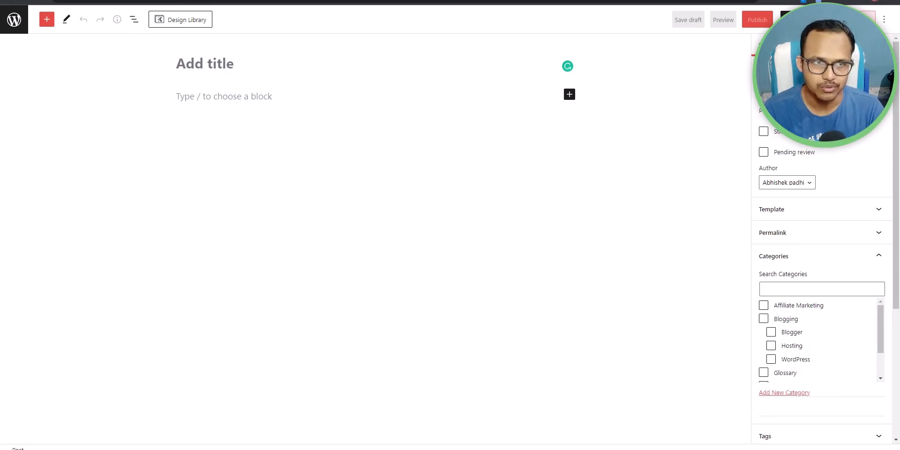
click(162, 1)
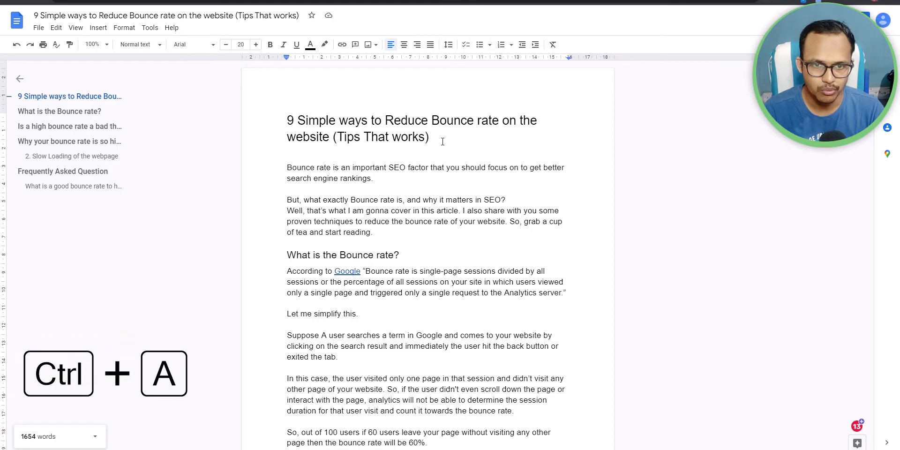
key(ctrl+a)
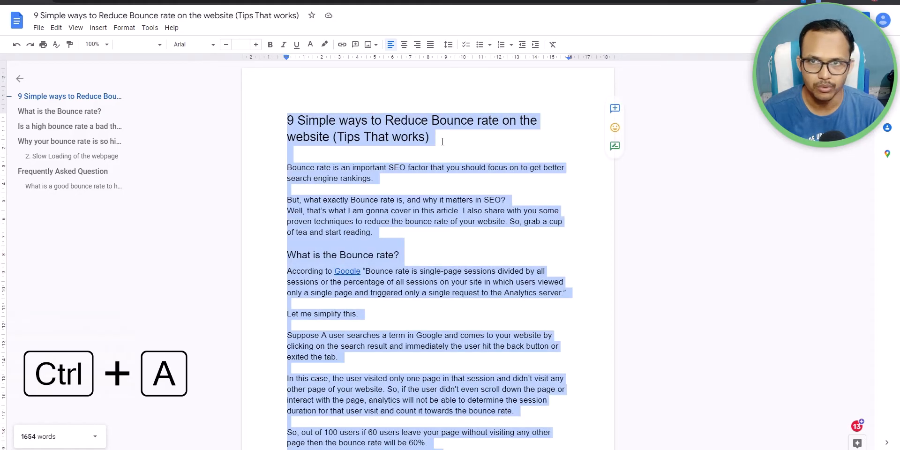
key(ctrl+c)
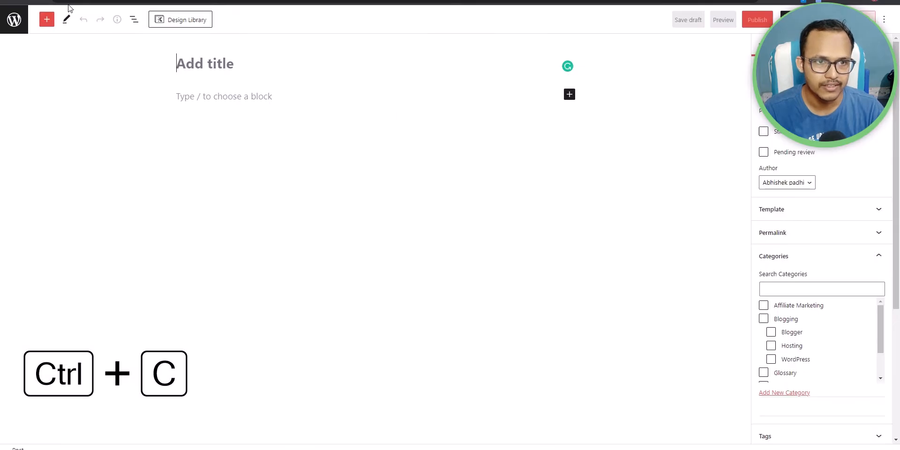
click(273, 107)
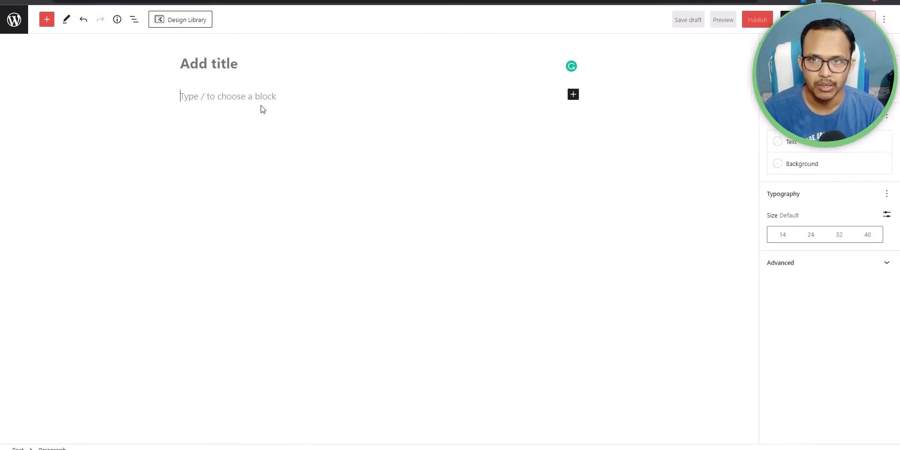
key(ctrl+v)
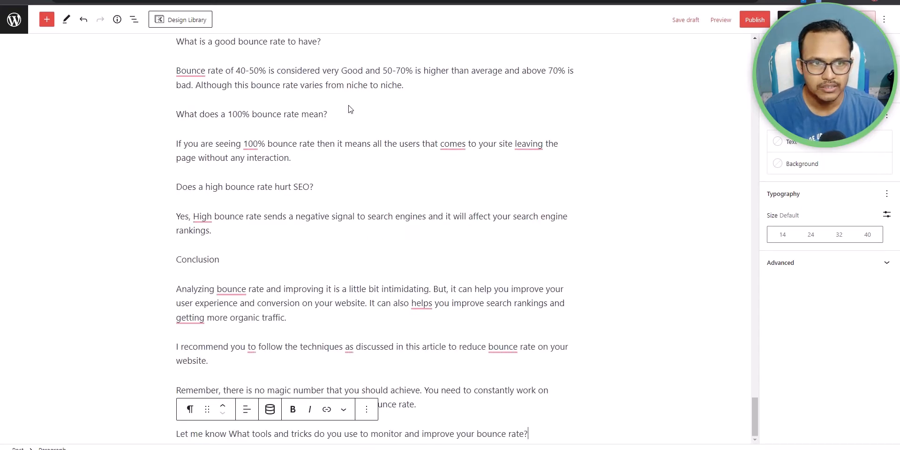
Step: Move "9 Simple ways to Reduce Bounce rate on the website (Tips That works)" from the body into the post title and remove the empty block
drag(754, 410, 754, 44)
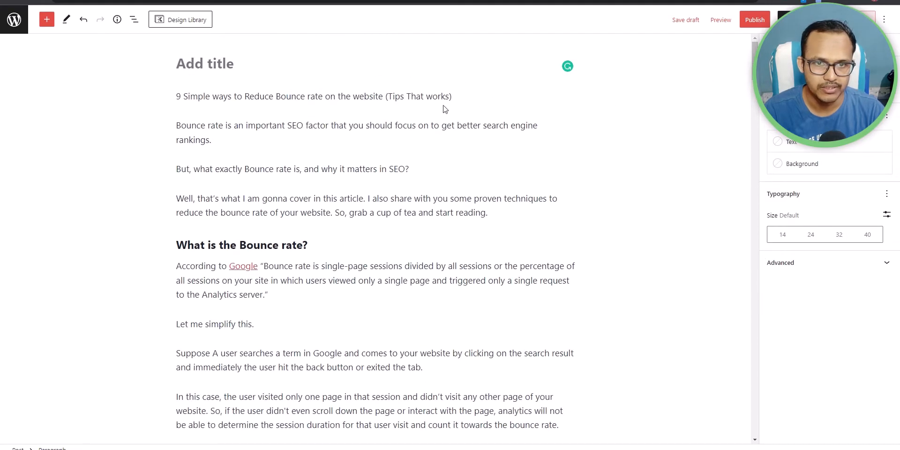
triple_click(417, 97)
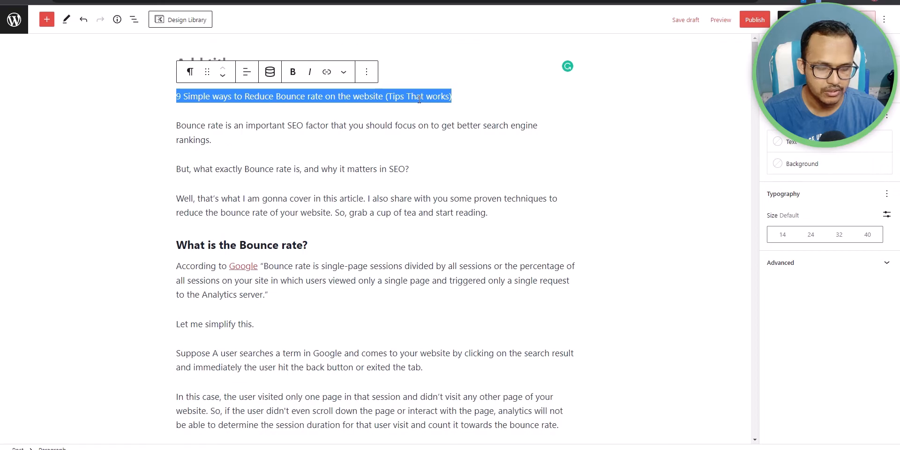
key(ctrl+x)
click(263, 65)
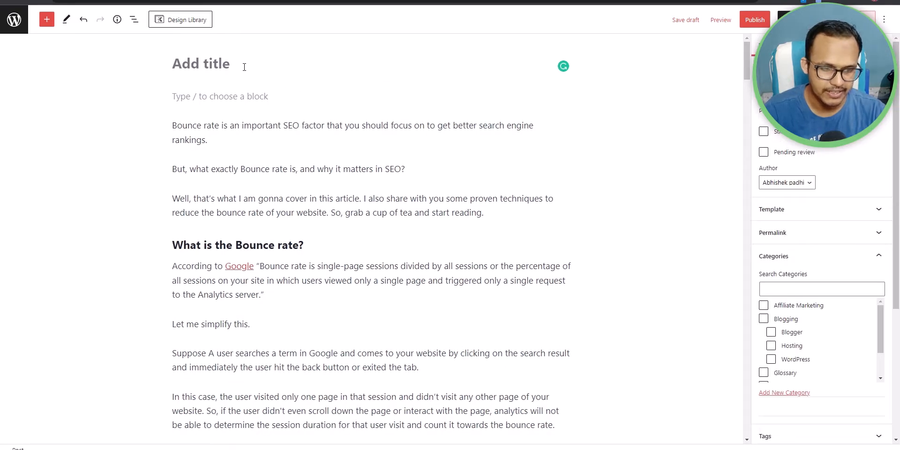
key(ctrl+v)
click(194, 118)
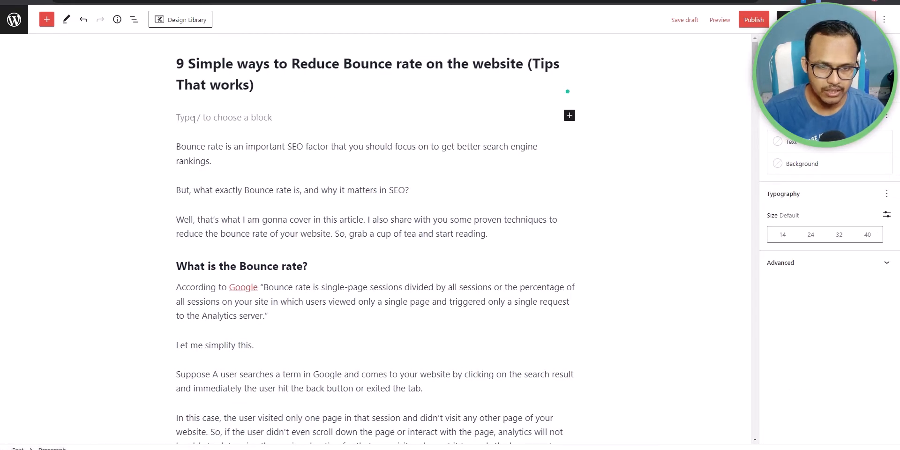
key(BackSpace)
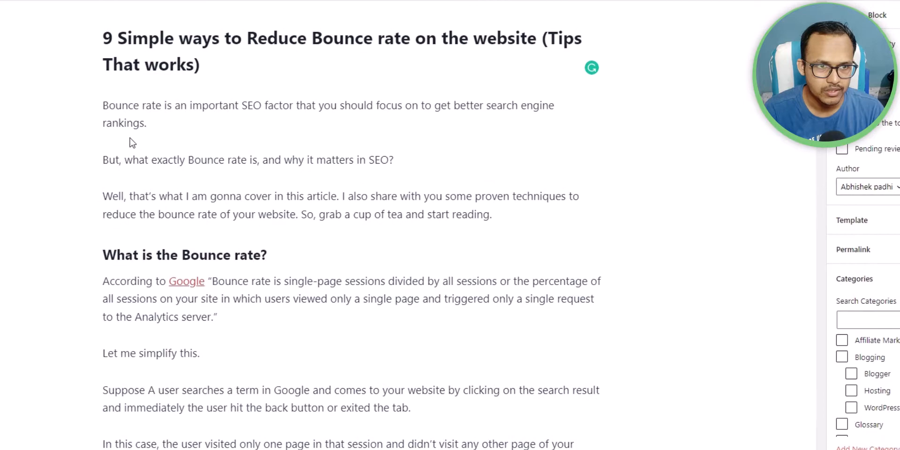
Step: Make "Bounce rate" bold at the start of the first paragraph
click(150, 124)
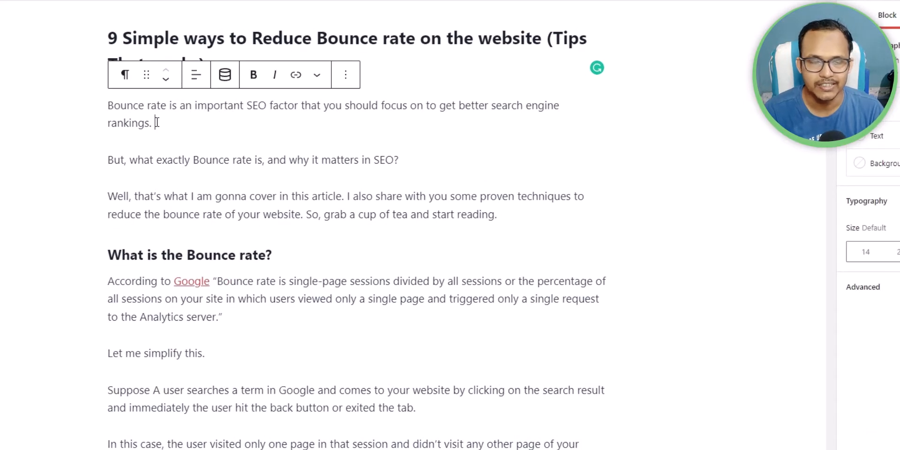
drag(108, 105, 167, 105)
click(253, 74)
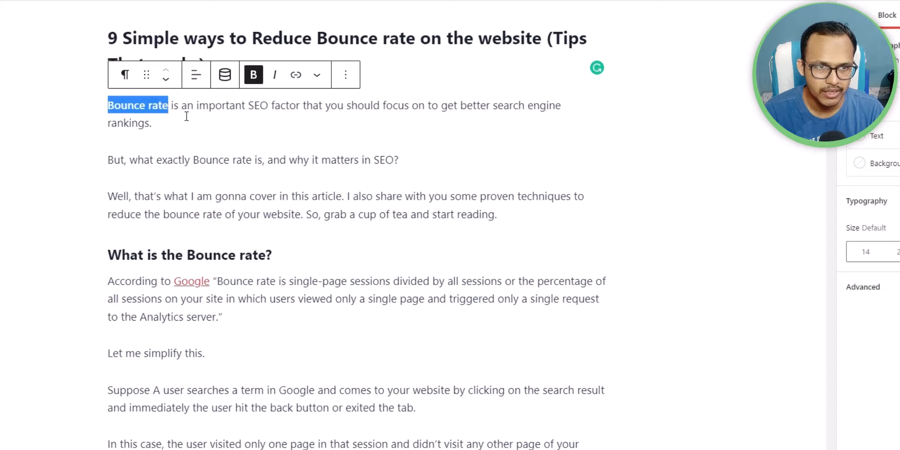
click(176, 120)
drag(248, 105, 269, 104)
click(253, 74)
click(194, 124)
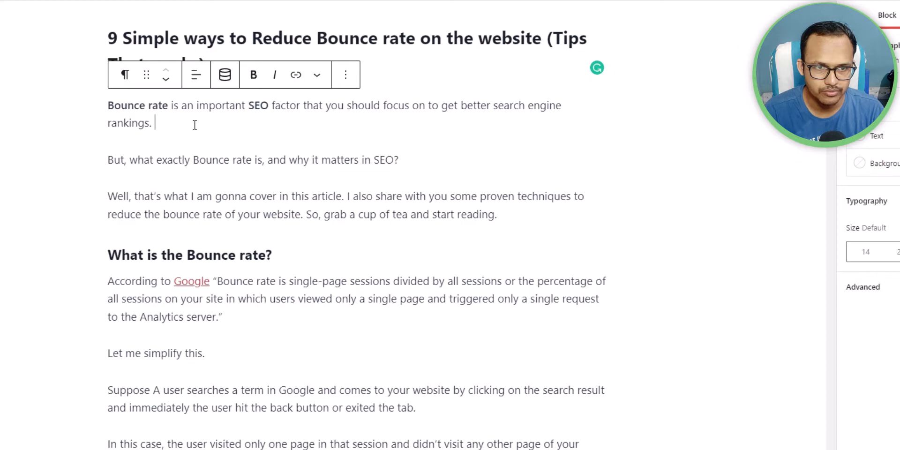
key(ctrl+z)
Step: Make "SEO factor" bold in the first paragraph
click(250, 105)
mouse_move(249, 104)
mouse_down()
mouse_move(302, 104)
mouse_move(249, 105)
mouse_up()
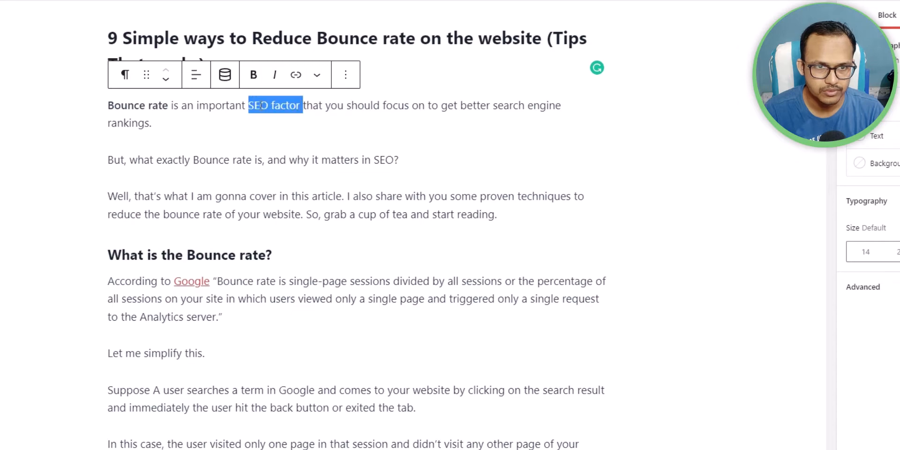
click(254, 74)
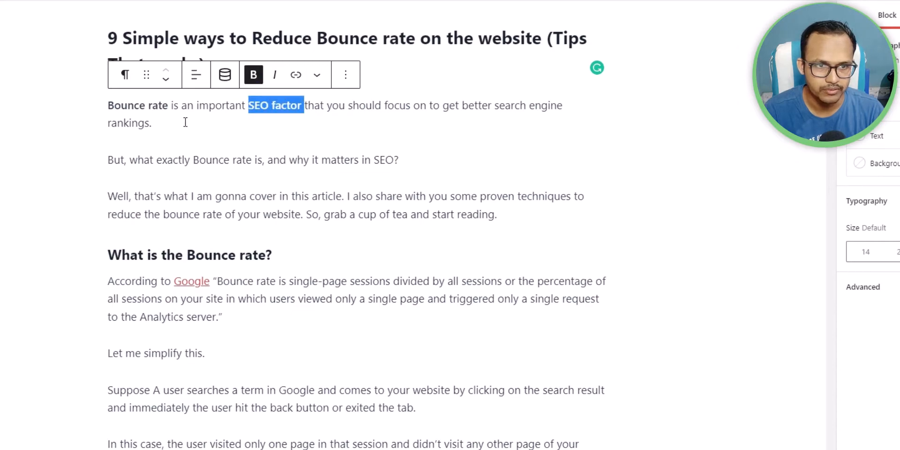
click(189, 118)
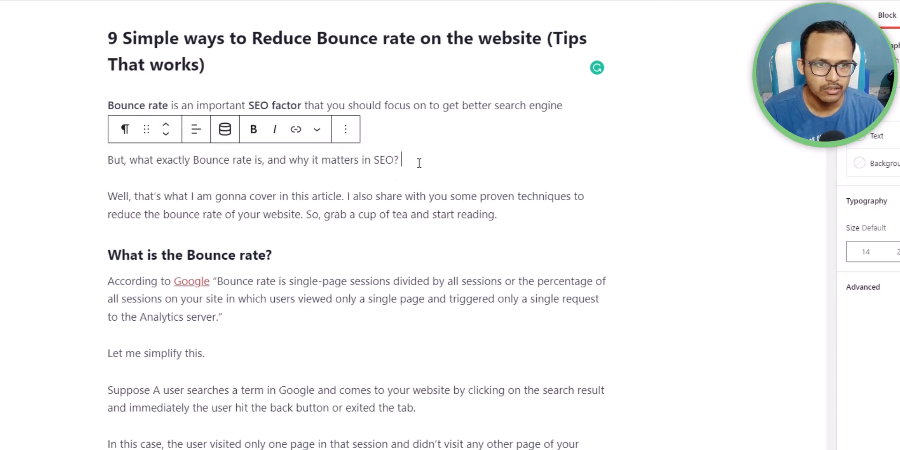
Step: Open the Google link under "What is the Bounce rate?" to check its Analytics Help source page, and return to the post
scroll(377, 193, down, 2)
scroll(377, 193, down, 1)
click(190, 166)
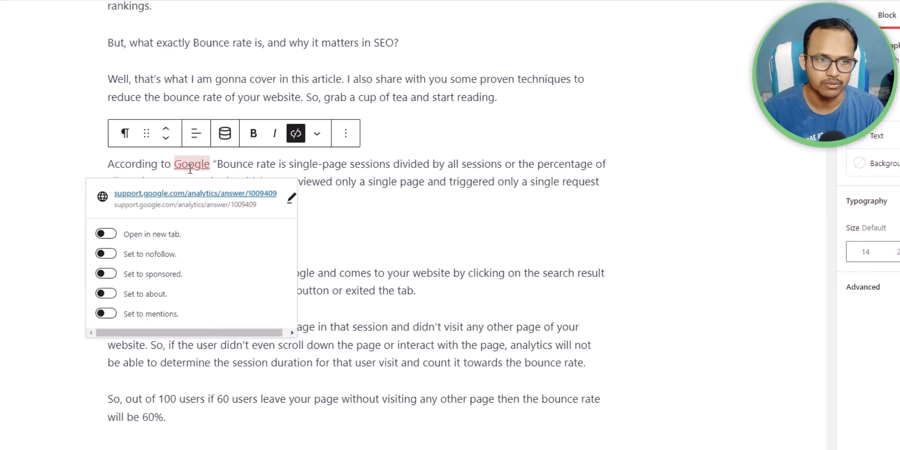
click(186, 193)
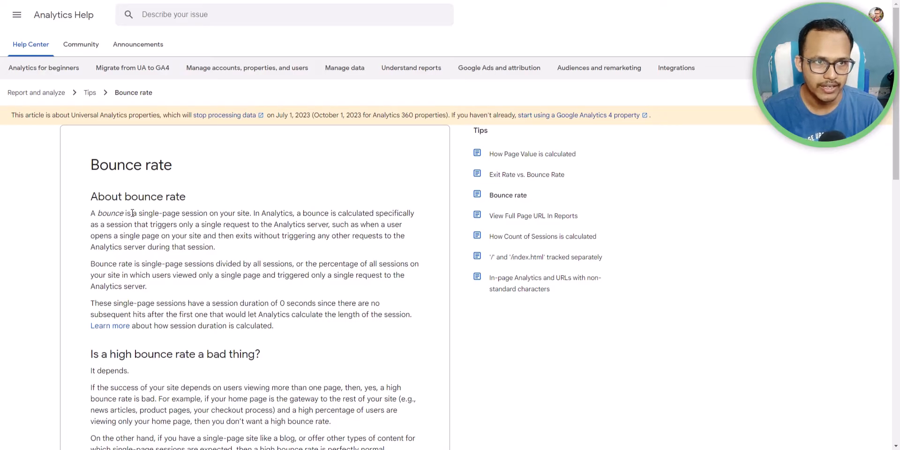
click(187, 0)
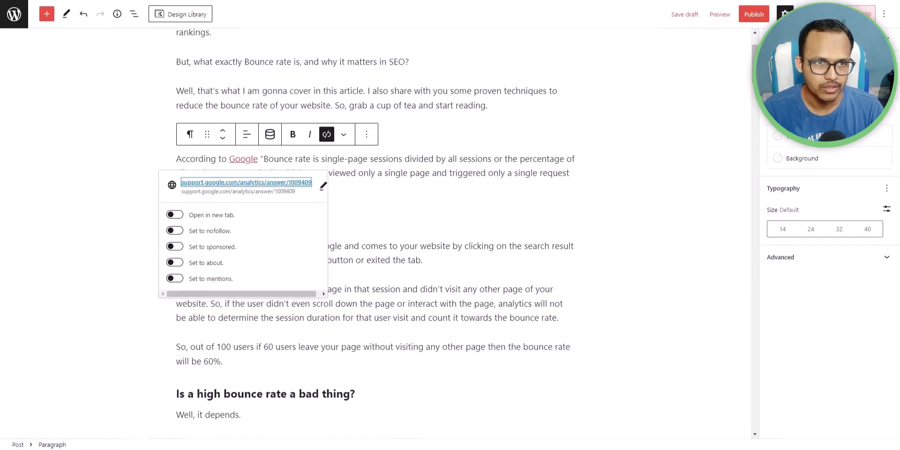
click(673, 155)
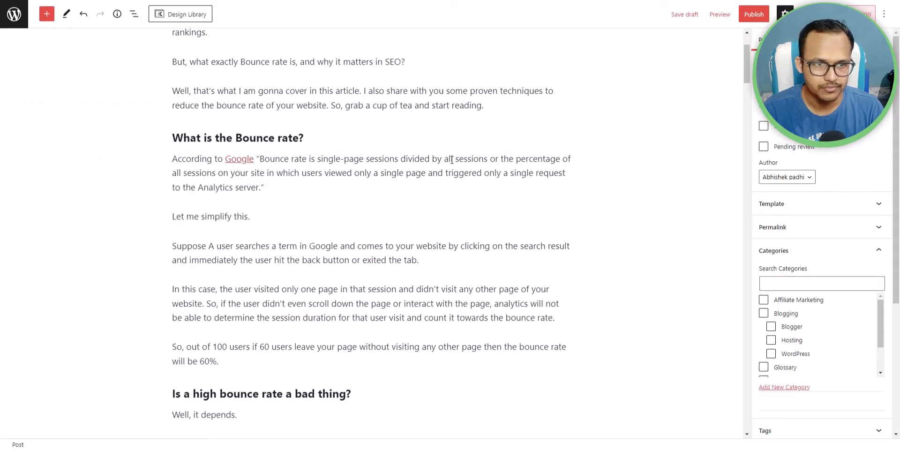
Step: Set the Google link under "What is the Bounce rate?" to open in a new tab
click(250, 161)
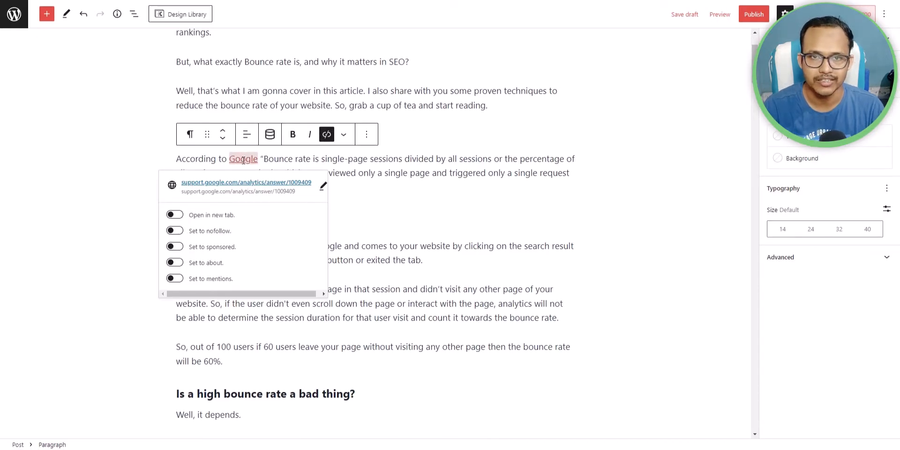
click(175, 215)
click(245, 160)
click(637, 165)
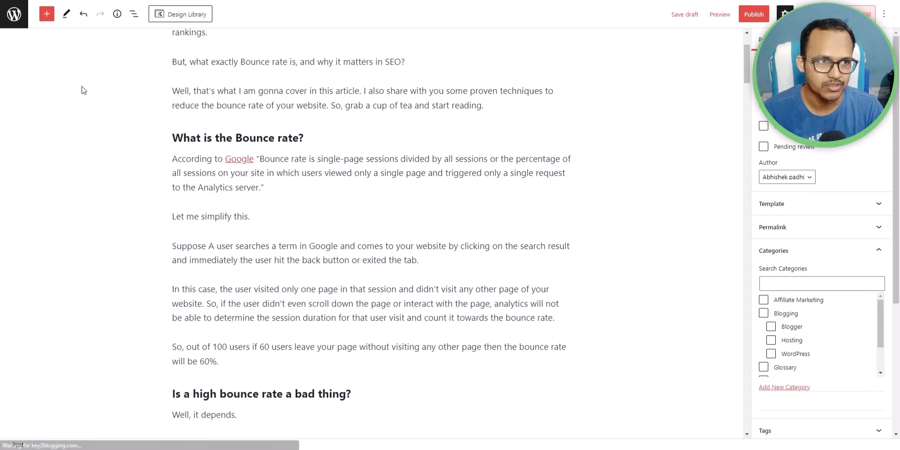
Step: Open Rank Math's general settings in a separate tab, examine the link options including nofollow external links, and return to the post
right_click(13, 18)
click(32, 28)
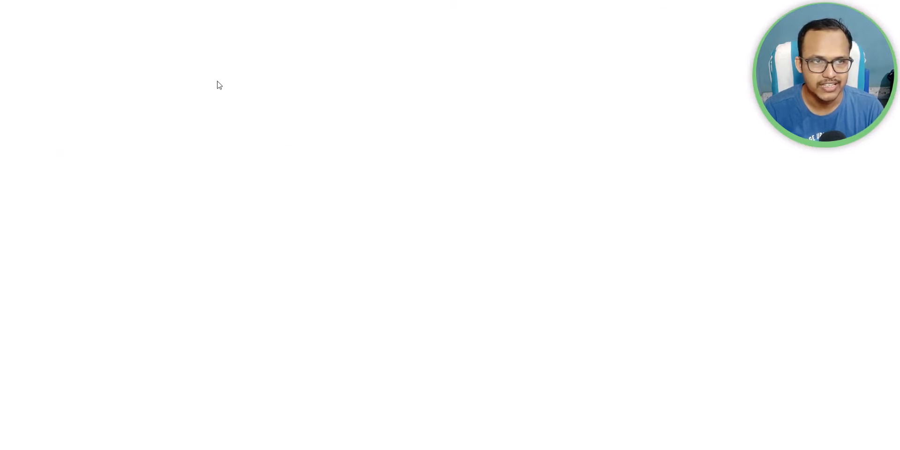
mouse_move(42, 175)
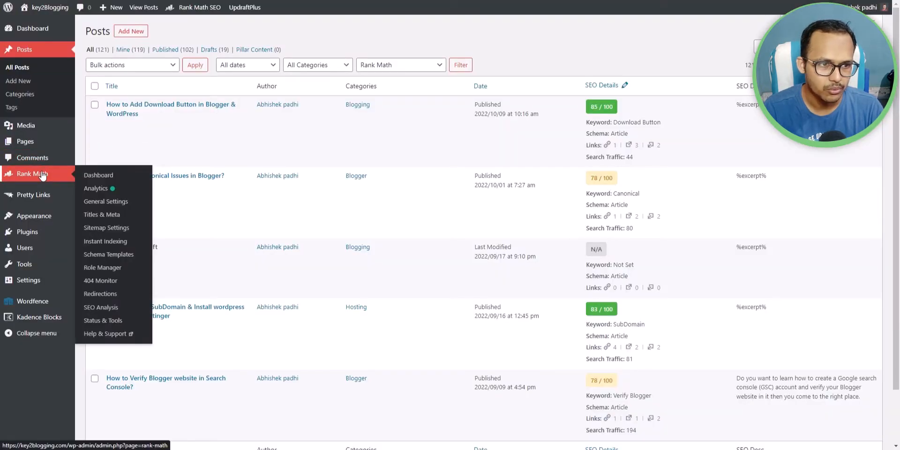
click(115, 205)
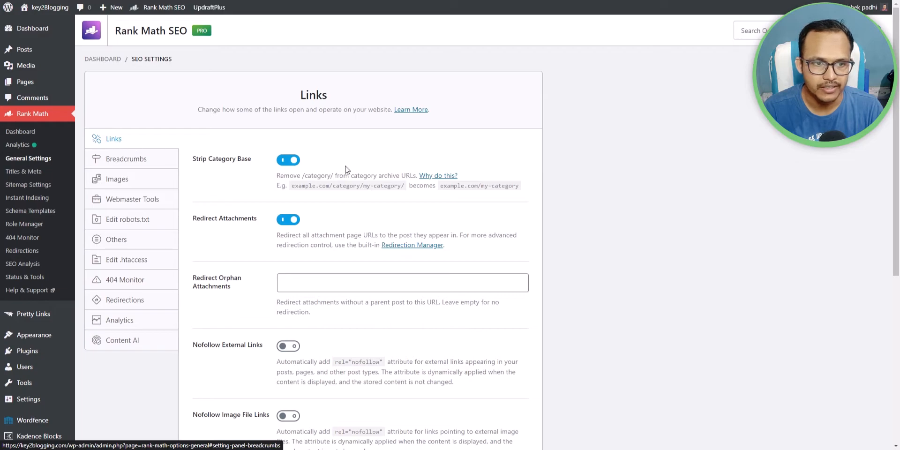
scroll(436, 203, down, 4)
scroll(542, 222, down, 2)
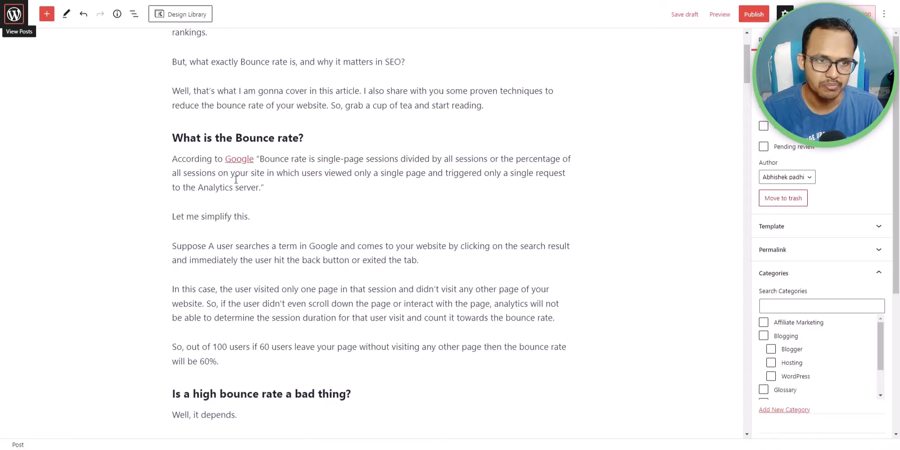
Step: Open the Google link's Analytics Help page to check the quoted bounce rate definition, and return to the post
click(275, 159)
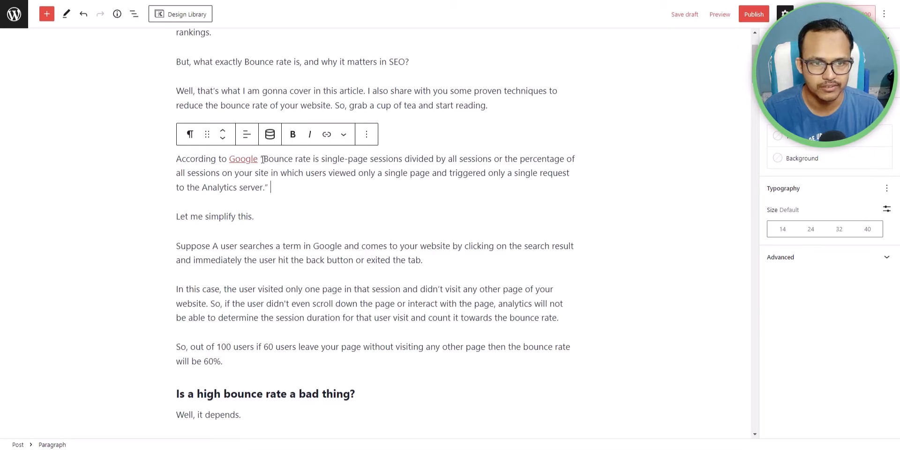
click(243, 159)
click(256, 185)
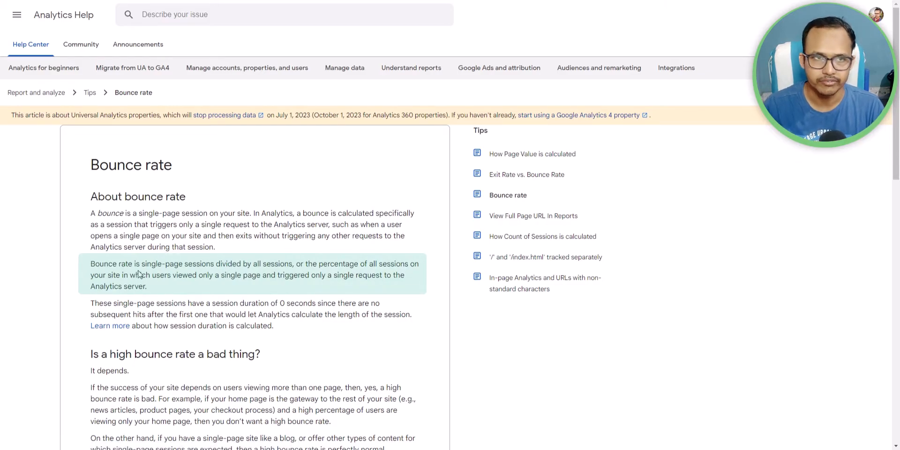
key(ctrl+w)
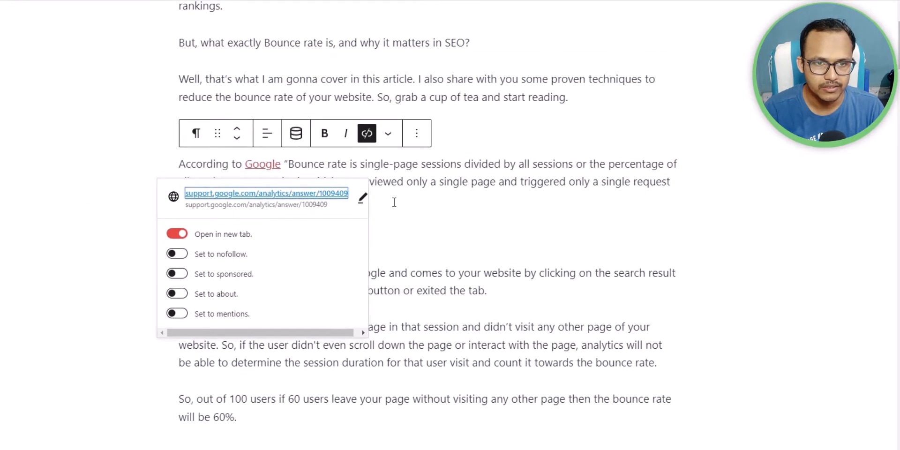
Step: Retype the opening quotation mark of Google's bounce rate definition and make the quoted text bold
click(394, 201)
click(287, 164)
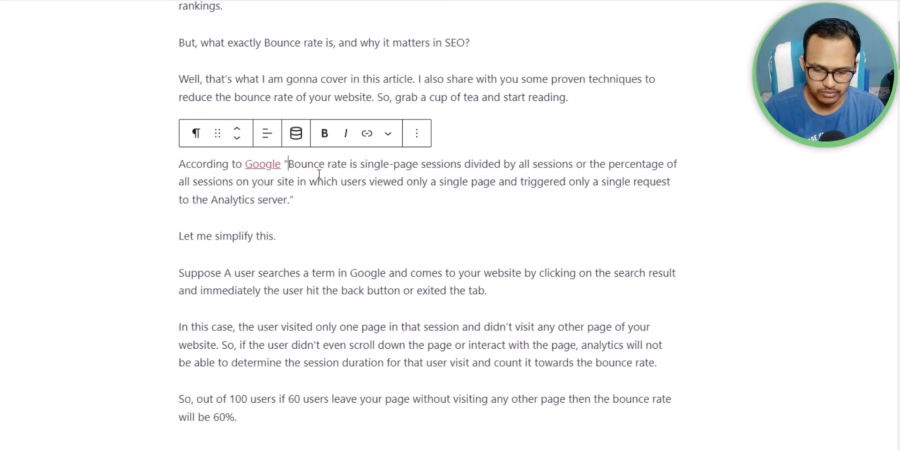
key(BackSpace)
text(")
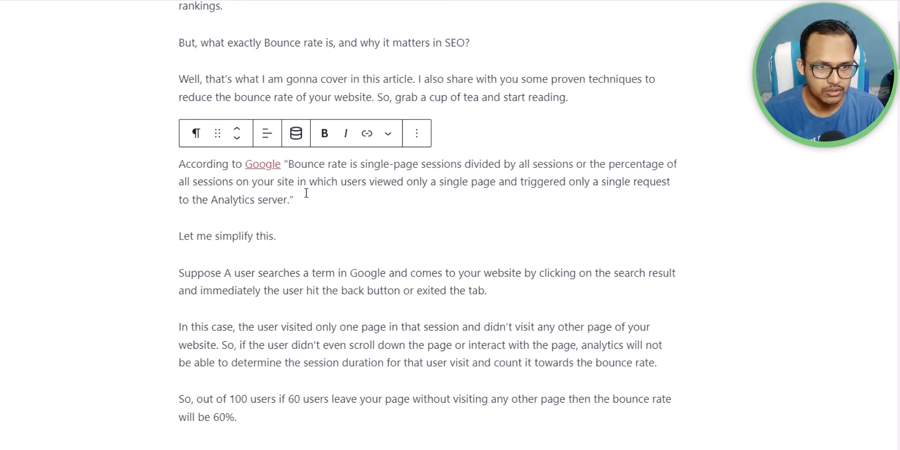
drag(290, 163, 286, 200)
click(318, 143)
click(410, 199)
click(816, 180)
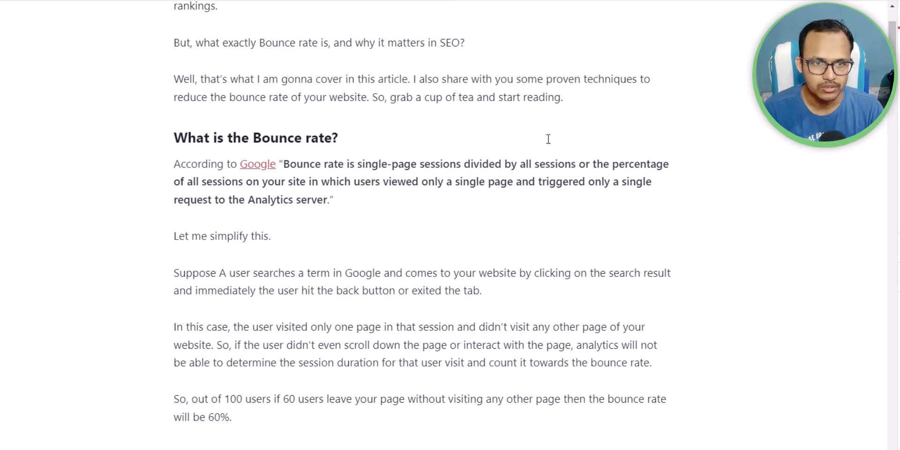
Step: Insert a single-column Row Layout block above the "What is the Bounce rate?" heading
click(422, 117)
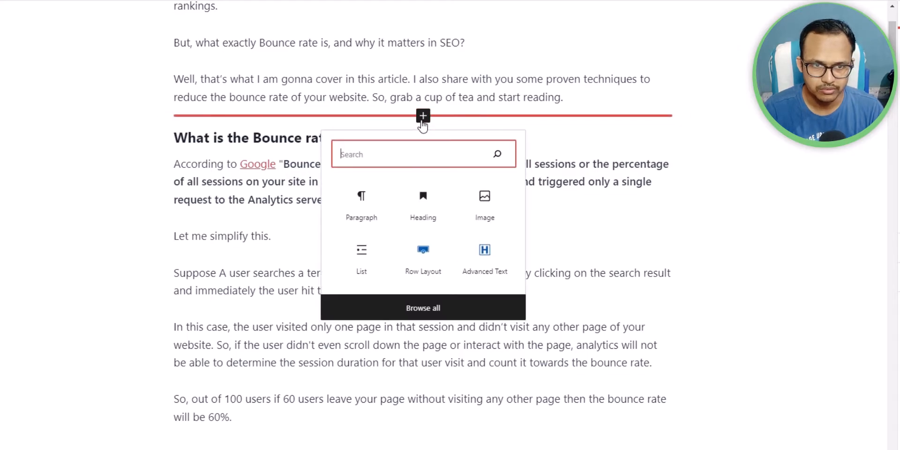
text(row)
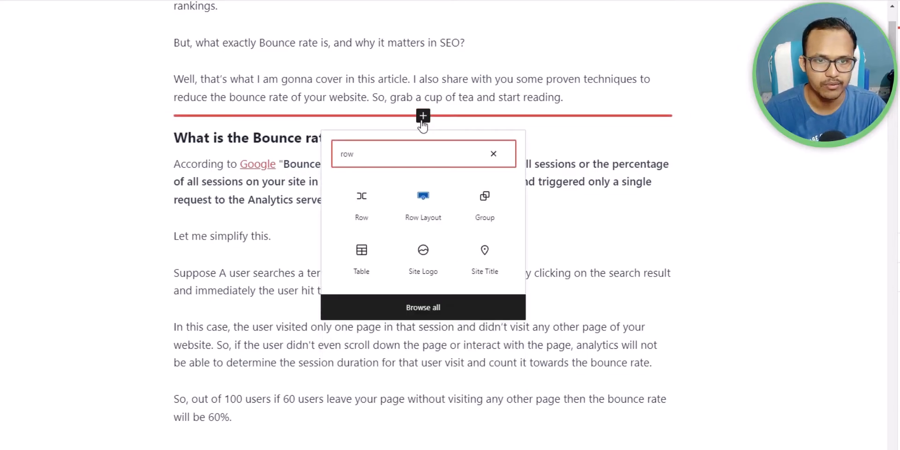
click(423, 199)
click(249, 185)
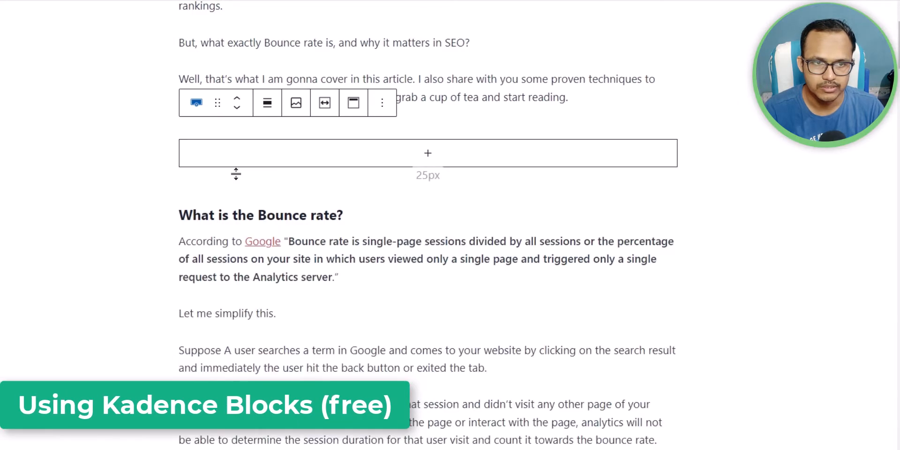
Step: Add an Advanced Text block inside the row and copy the heading "What is the Bounce rate?" into it
click(428, 155)
click(483, 302)
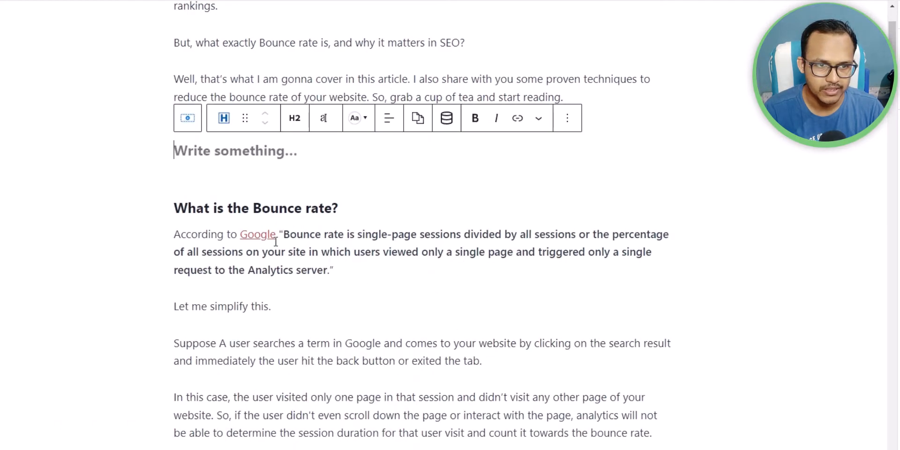
triple_click(245, 206)
key(ctrl+c)
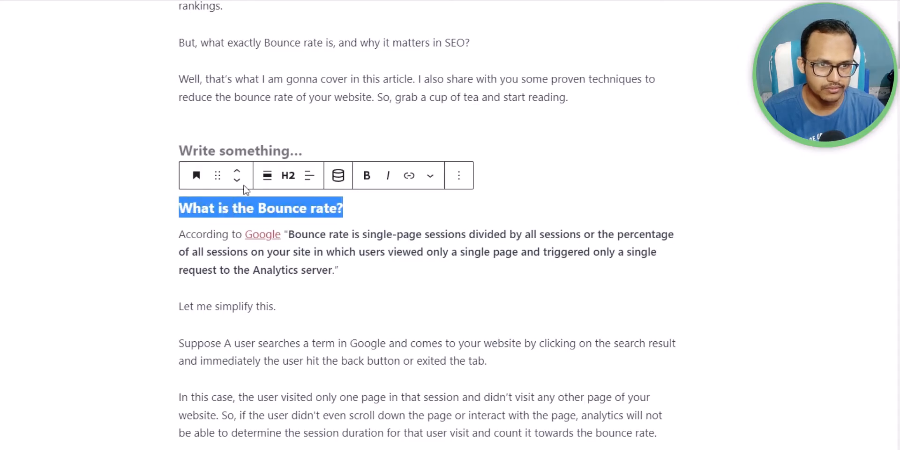
click(239, 153)
key(ctrl+v)
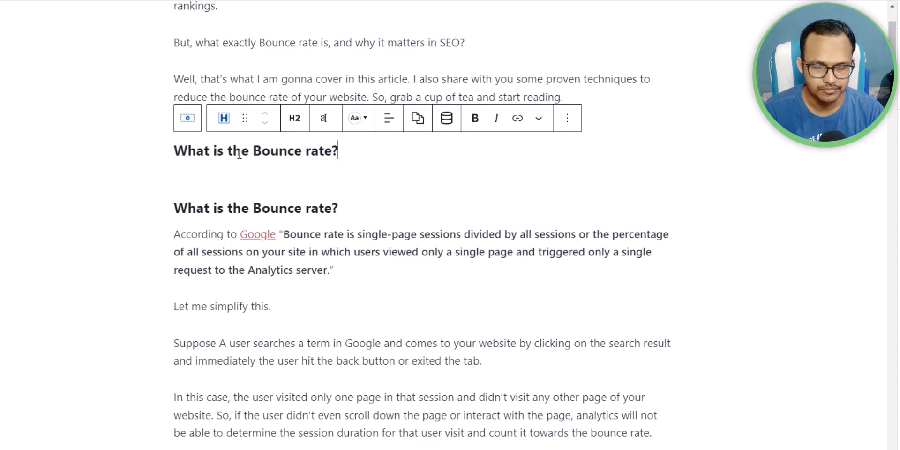
Step: Copy the "According to Google" definition paragraph into a new paragraph under the heading inside the row
key(Return)
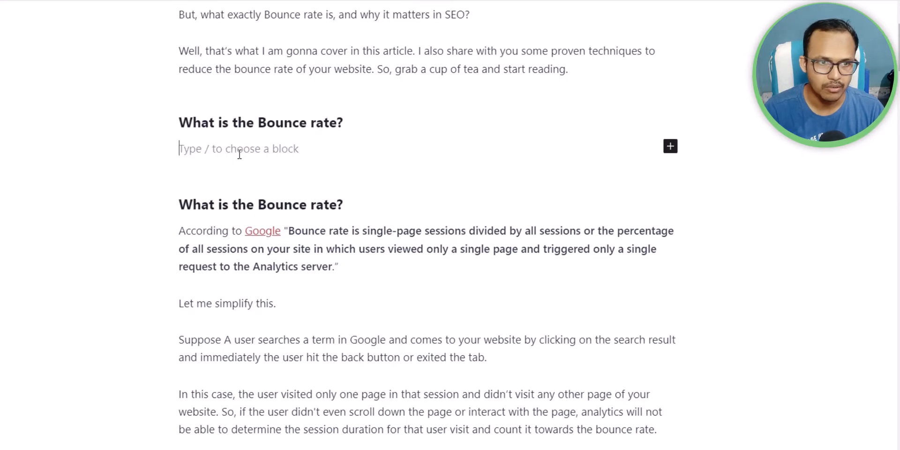
click(293, 252)
click(338, 265)
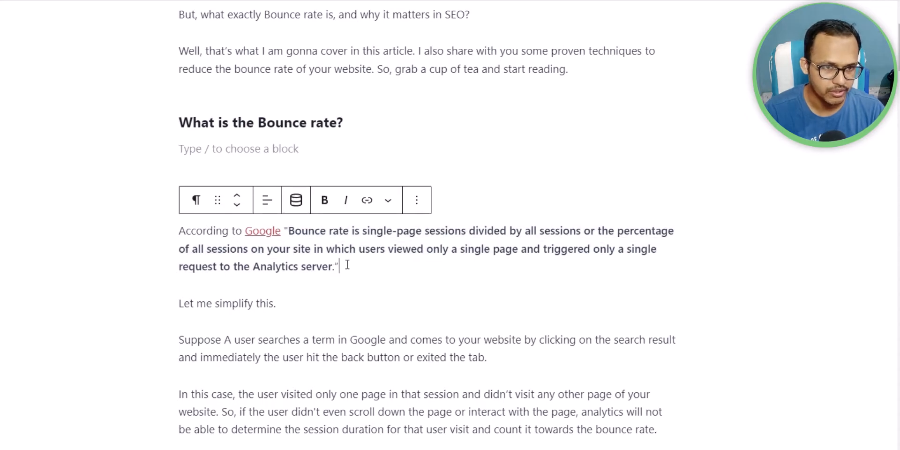
key(ctrl+a)
key(ctrl+c)
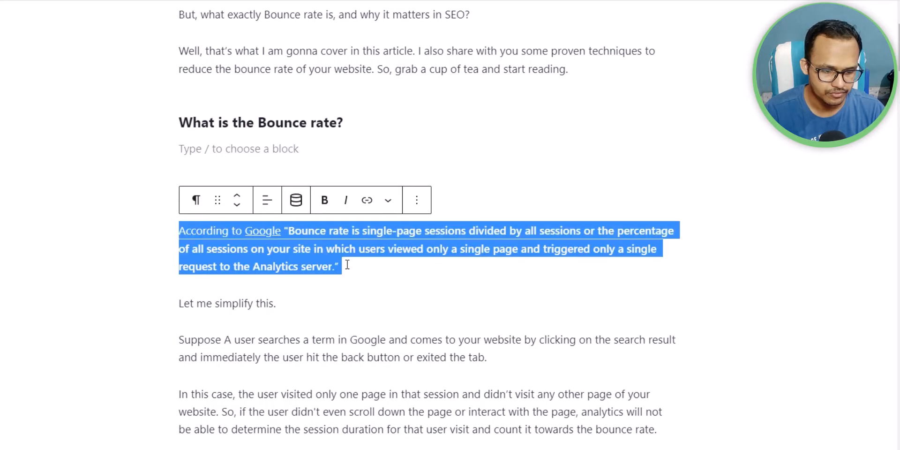
click(254, 148)
key(ctrl+v)
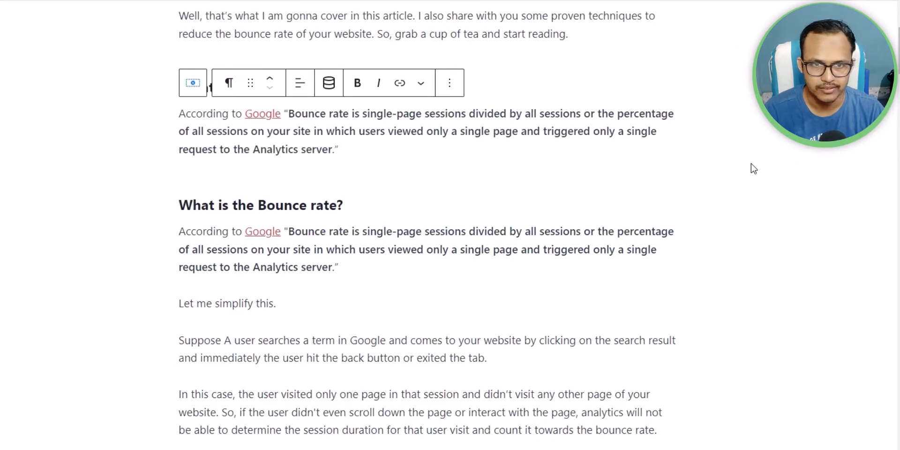
Step: Delete the original "What is the Bounce rate?" heading and definition paragraph below the row
click(787, 167)
drag(345, 273, 177, 206)
key(BackSpace)
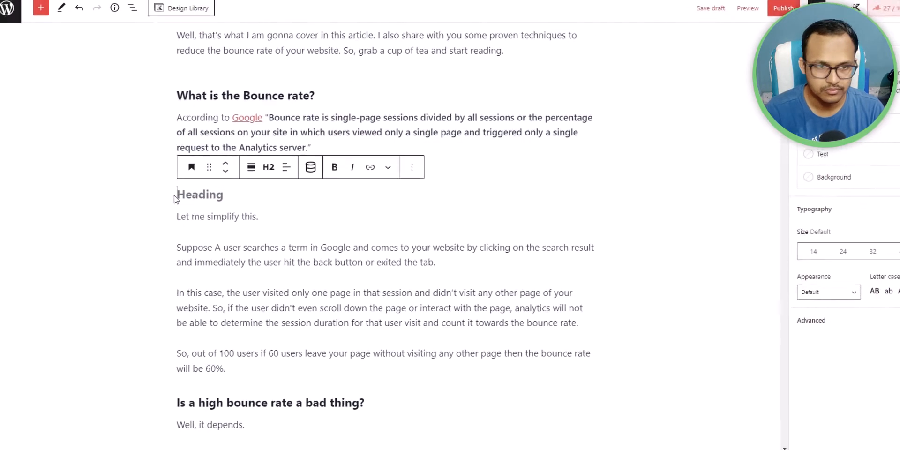
key(BackSpace)
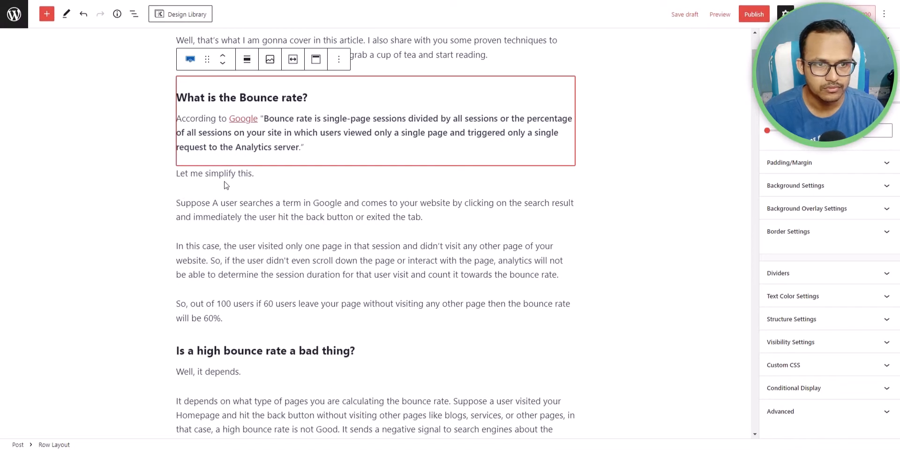
Step: Set the Row Layout block's right and left padding to 15 px each
click(569, 155)
scroll(604, 149, up, 2)
click(375, 191)
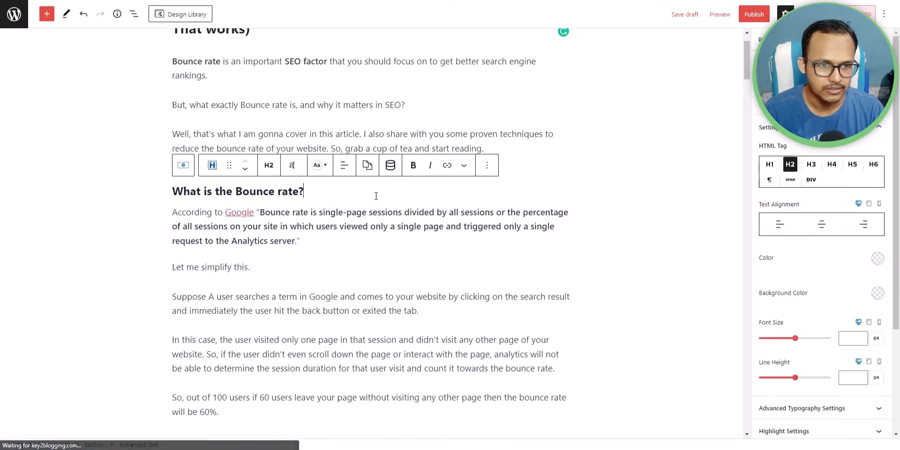
click(62, 443)
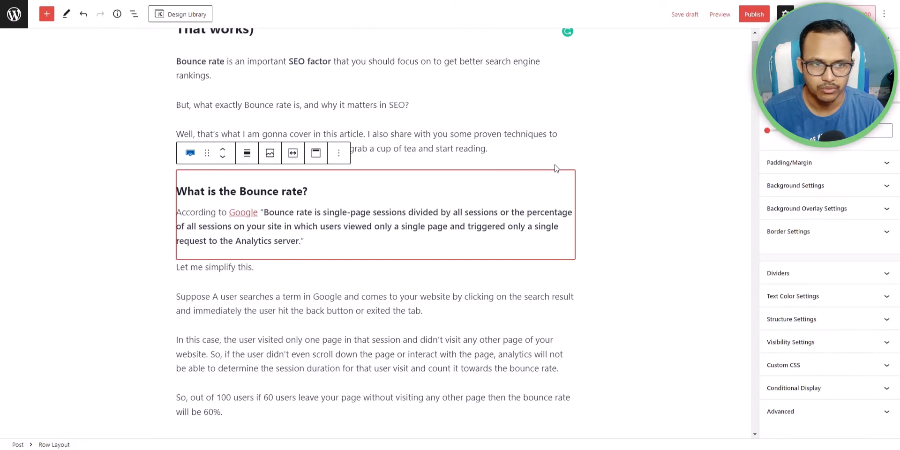
click(843, 170)
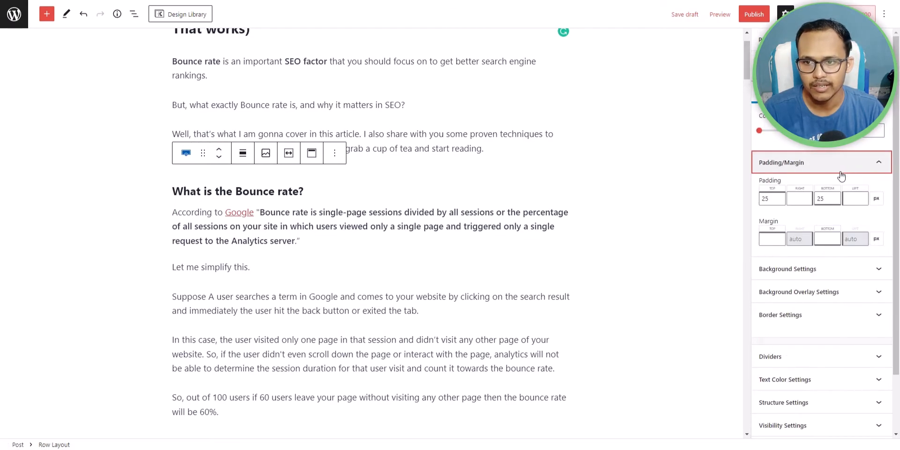
click(801, 201)
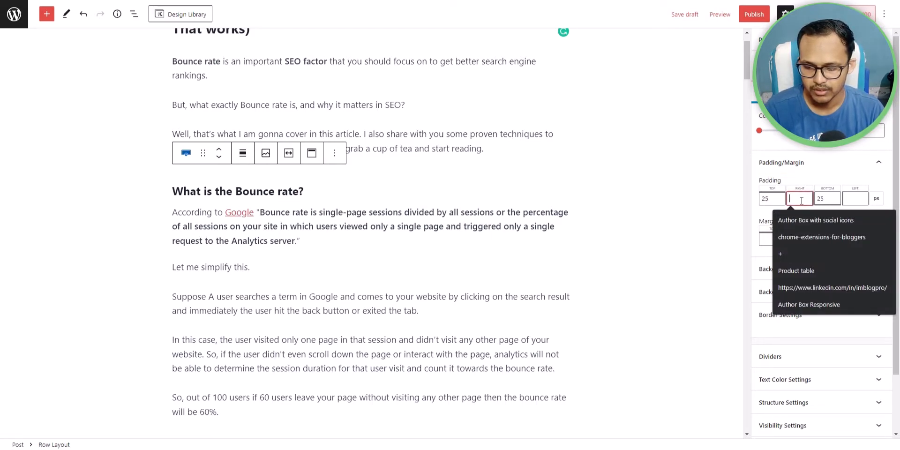
text(15)
click(852, 198)
text(15)
Step: Set the Row Layout block's background colour to the light palette shade EDF2F7
click(821, 268)
click(875, 323)
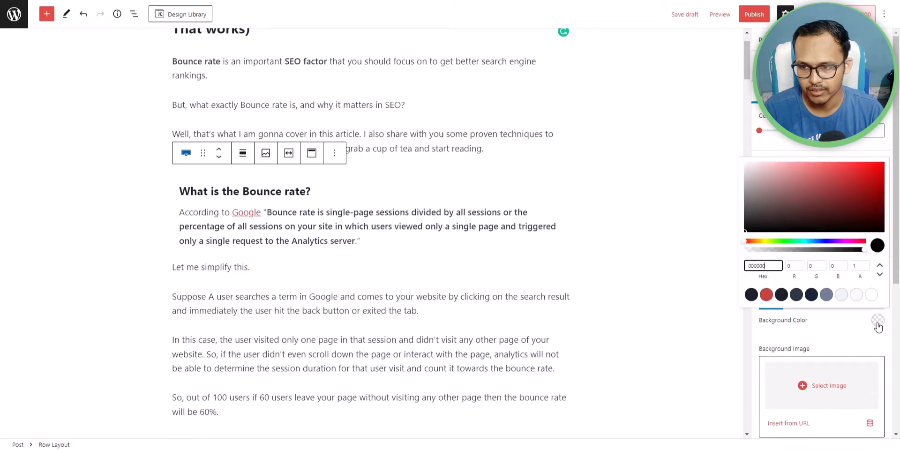
click(856, 294)
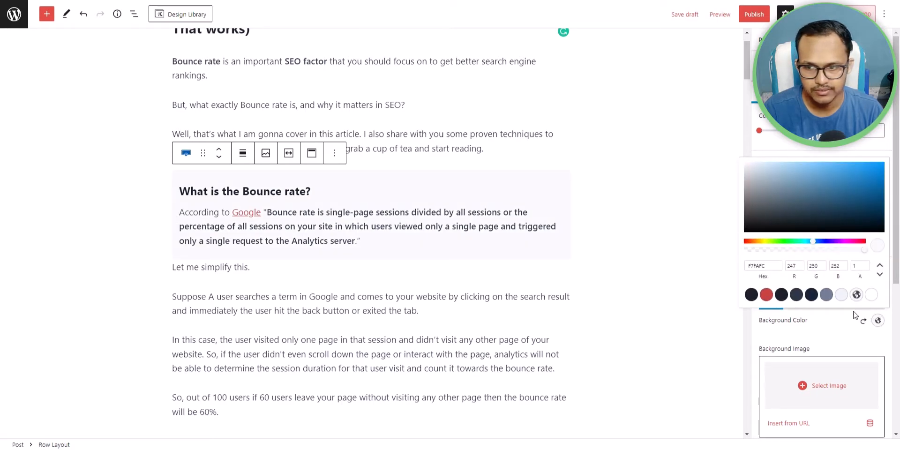
click(841, 296)
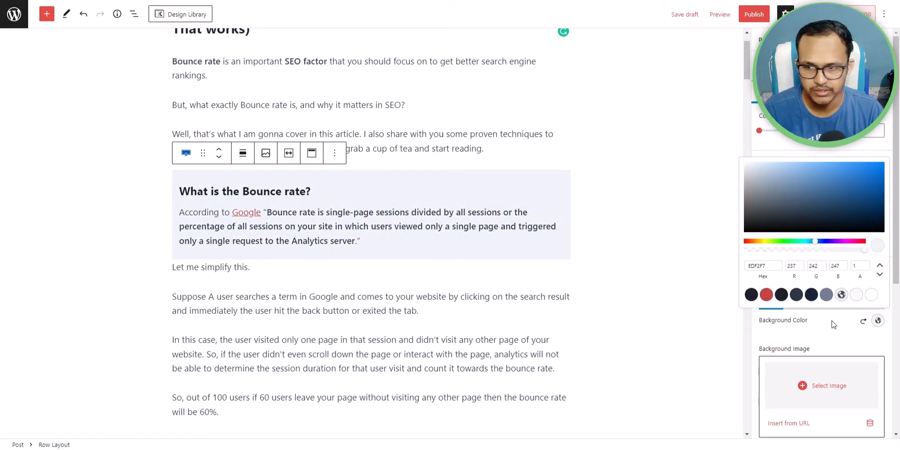
click(852, 318)
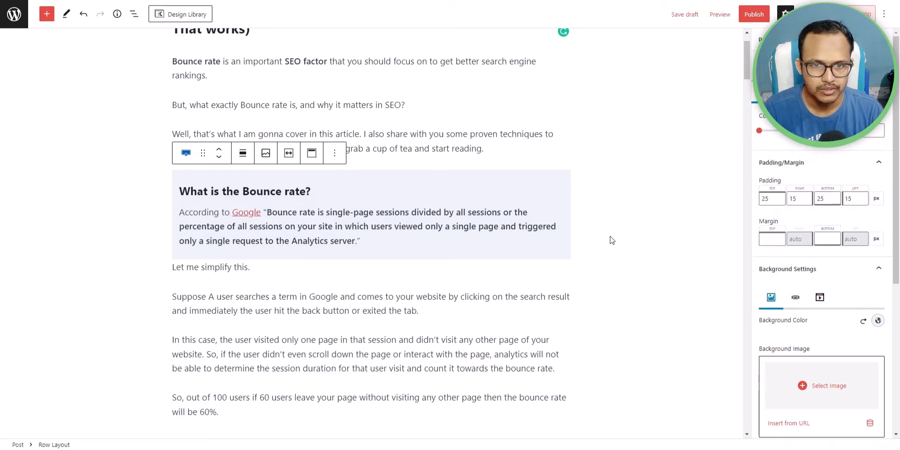
Step: Centre-align the "What is the Bounce rate?" heading and the definition paragraph inside the row
click(277, 192)
click(351, 164)
click(372, 209)
click(373, 222)
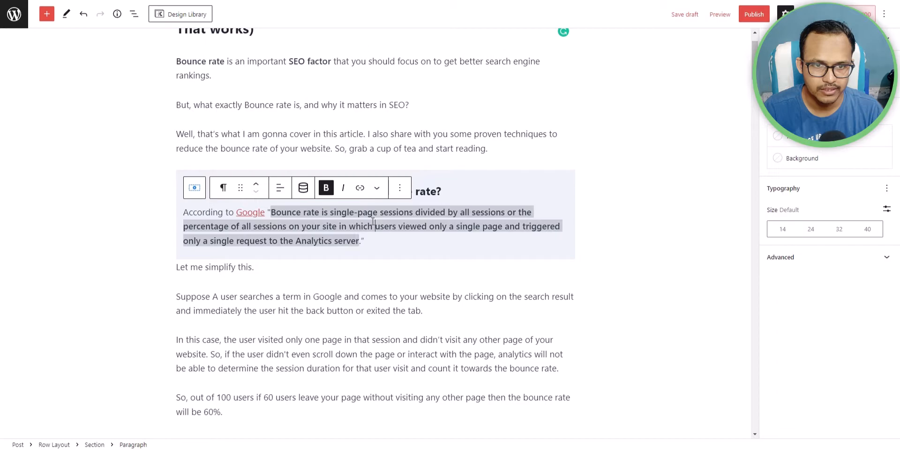
click(280, 189)
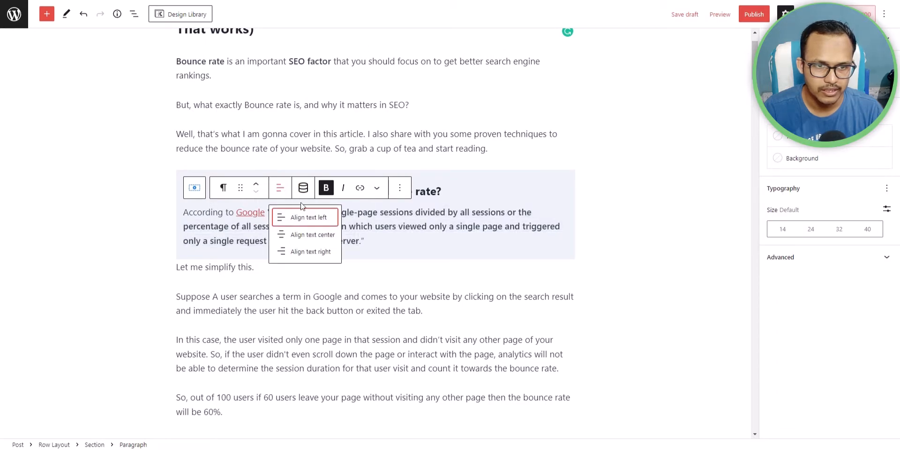
click(300, 233)
click(644, 226)
Step: Set the Row Layout block's border width to 2 px on all sides as a single linked value
scroll(632, 159, down, 2)
scroll(631, 156, up, 1)
click(541, 127)
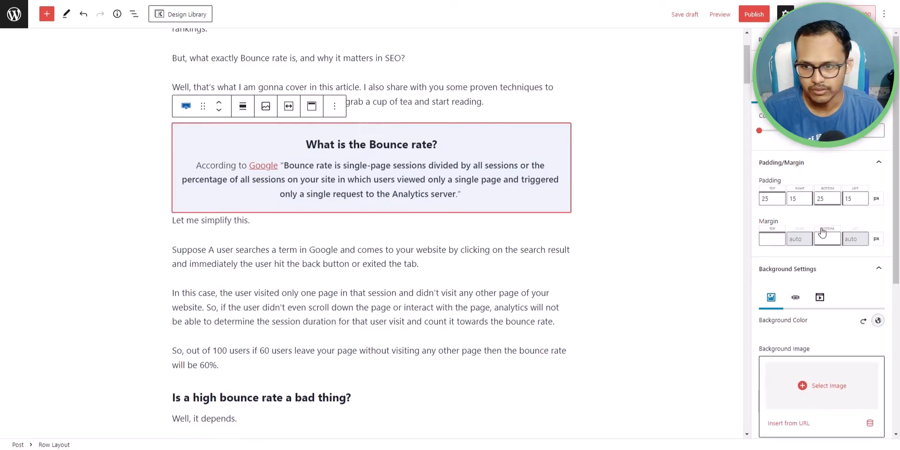
scroll(829, 291, down, 5)
click(824, 247)
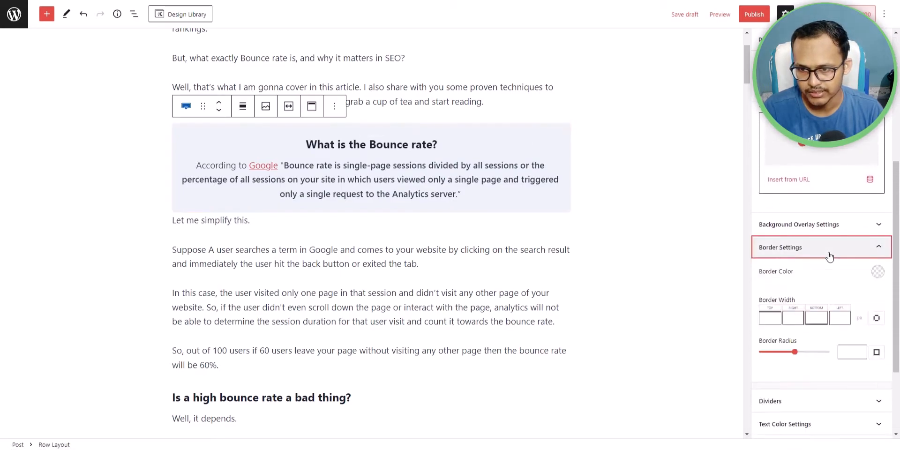
scroll(842, 277, down, 2)
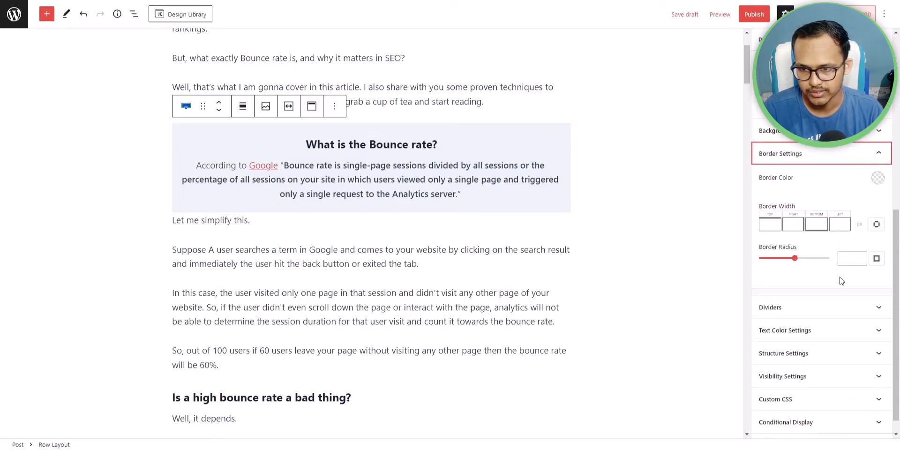
click(876, 224)
click(836, 219)
text(2)
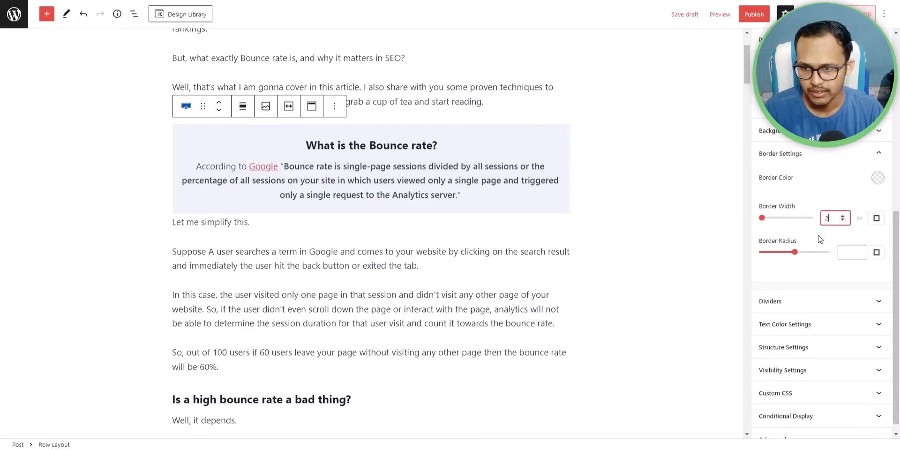
Step: Set the Row Layout block's border colour to the dark palette shade 1A202C
click(877, 178)
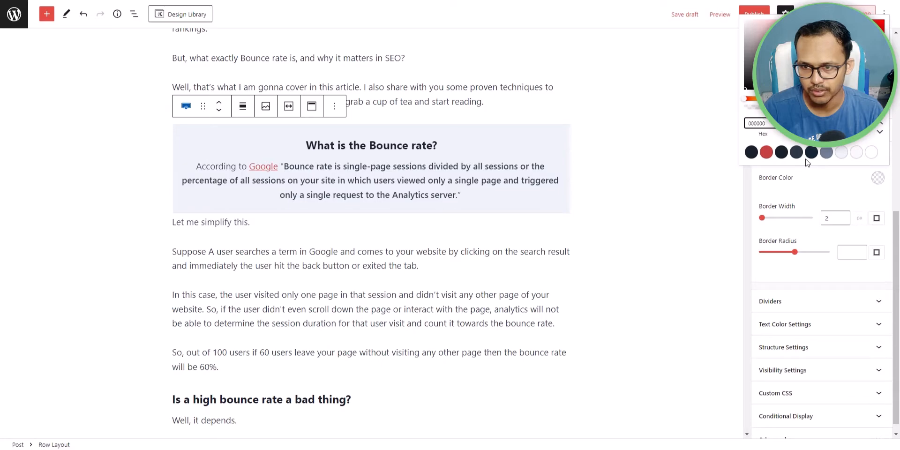
click(767, 153)
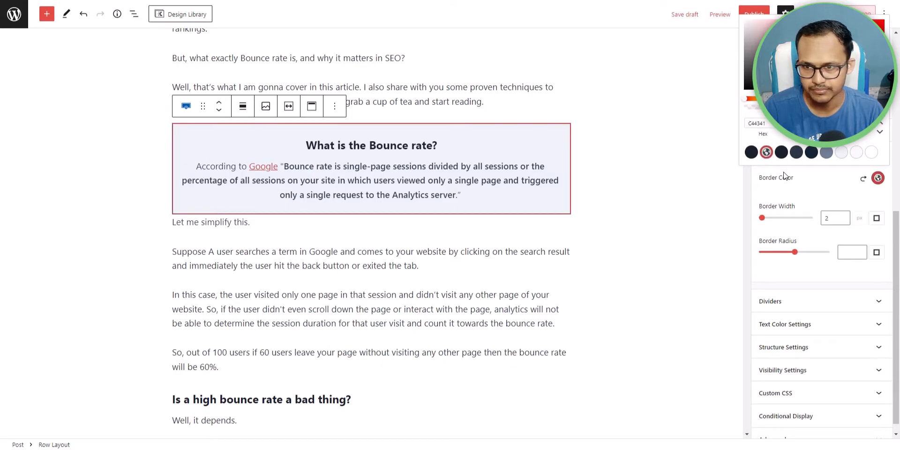
click(751, 152)
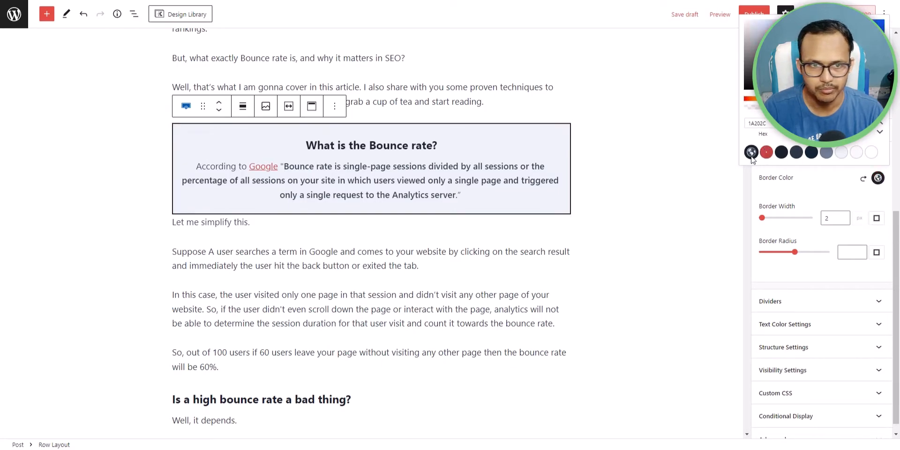
click(807, 208)
Step: Try a border radius of 10 on the Row Layout block and clear the value again
click(848, 253)
text(1)
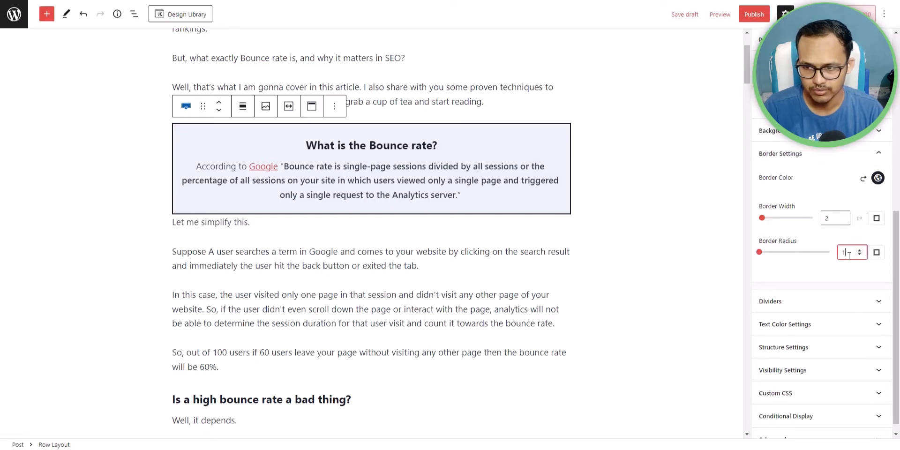
double_click(848, 253)
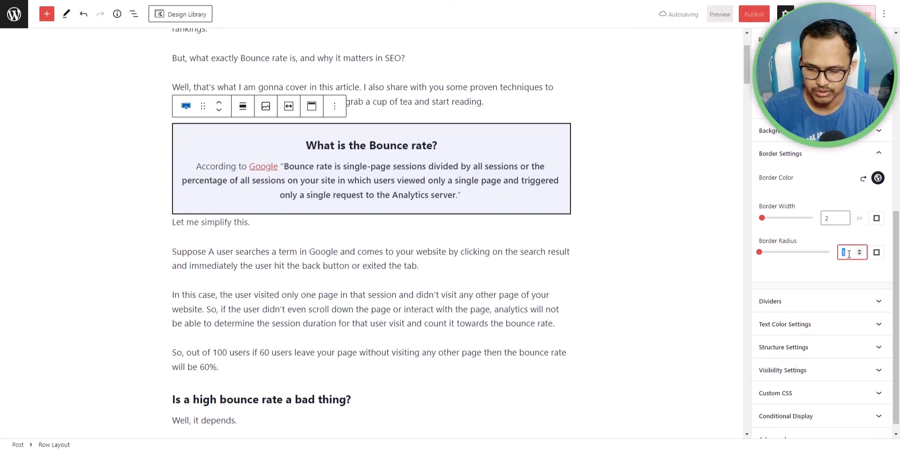
text(10)
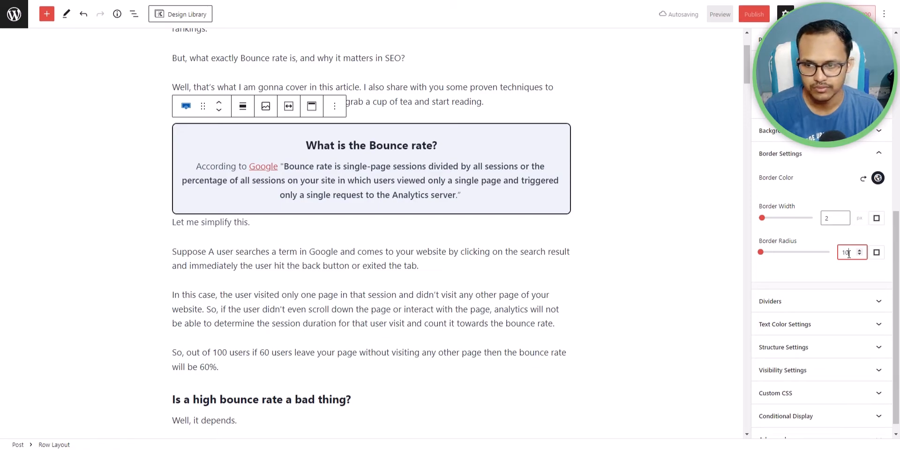
key(BackSpace)
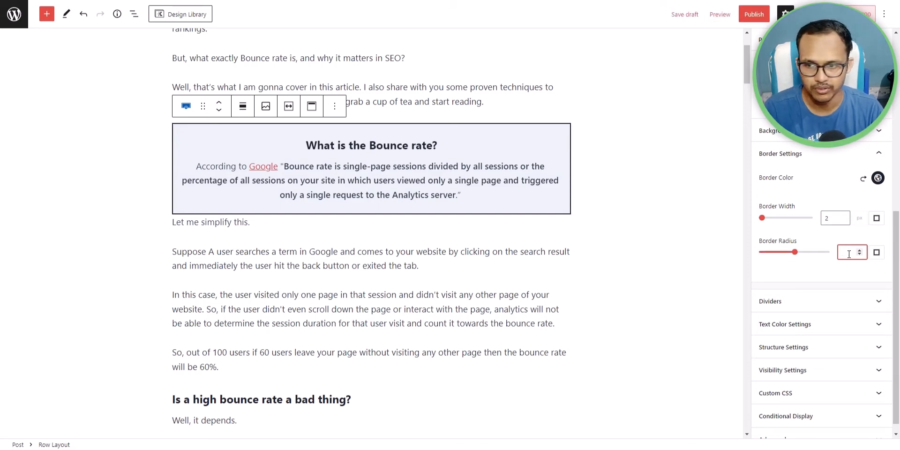
click(823, 270)
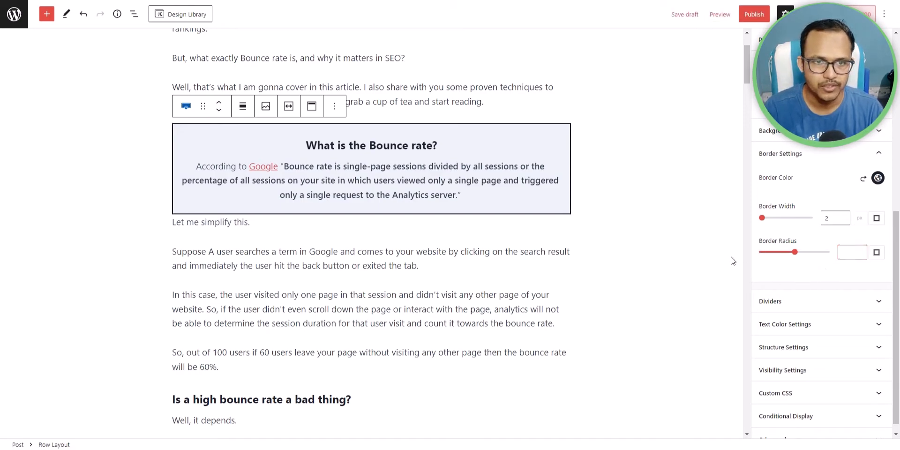
click(665, 214)
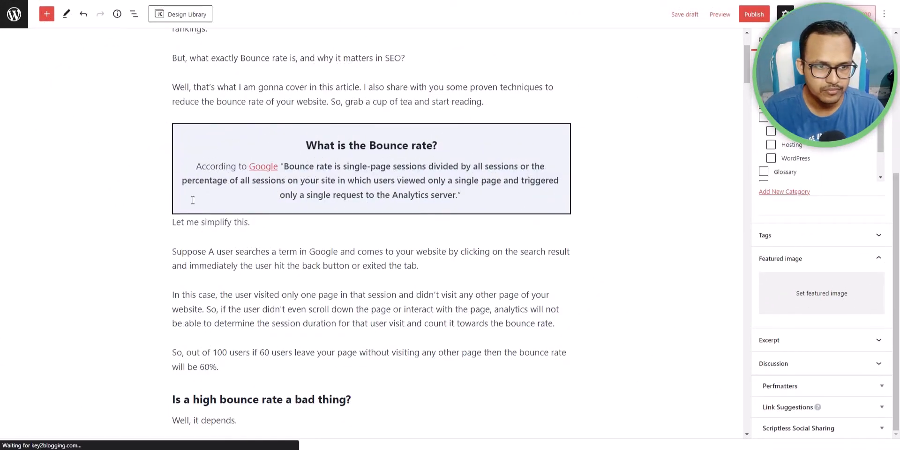
Step: Make the "Let me simplify this." paragraph below the bordered row bold
click(173, 224)
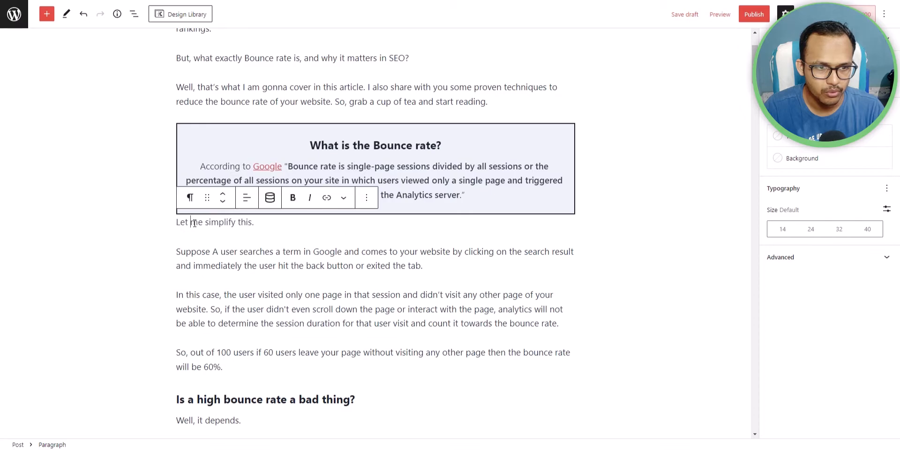
triple_click(193, 222)
click(291, 199)
click(234, 287)
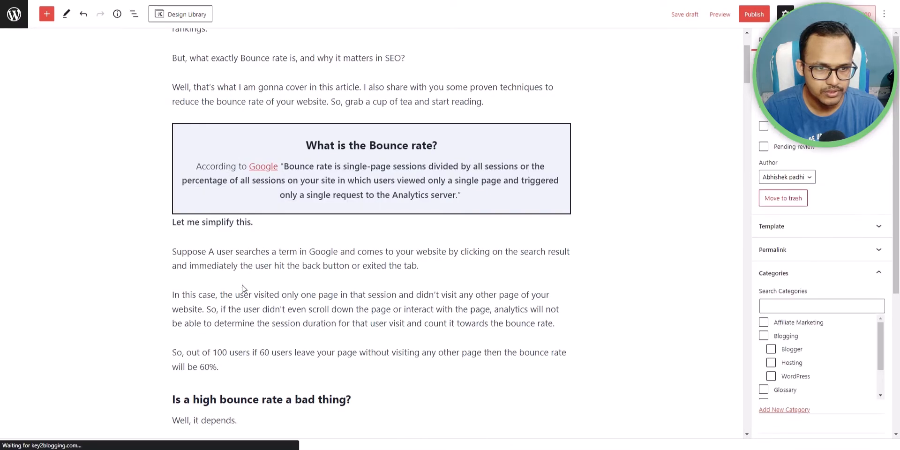
Step: Make "60%" bold in the paragraph above the "Is a high bounce rate a bad thing?" heading
scroll(299, 301, down, 1)
scroll(300, 301, down, 2)
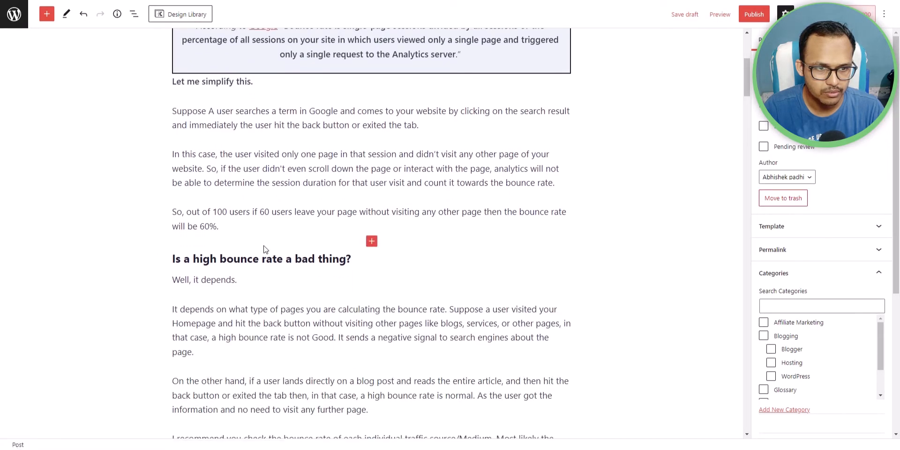
click(204, 224)
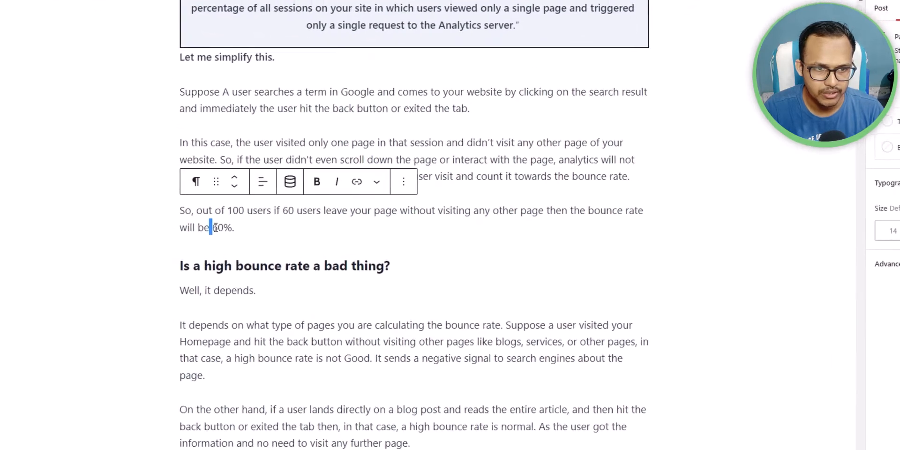
drag(216, 227, 234, 228)
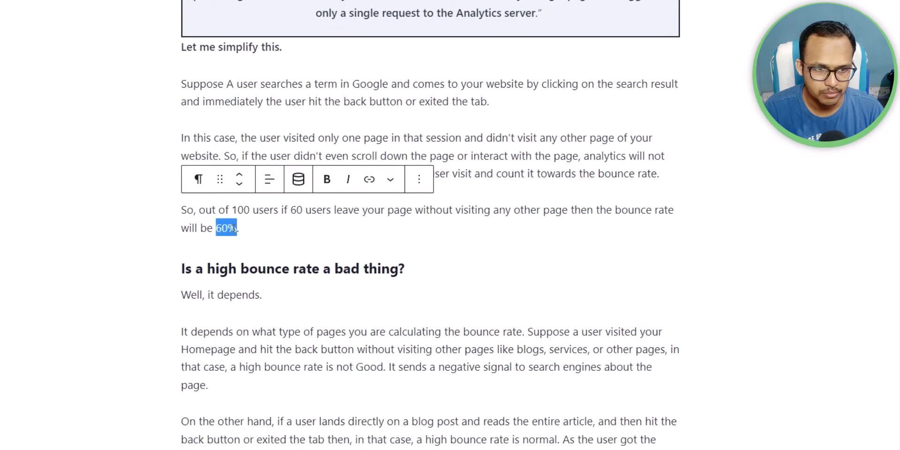
key(ctrl+b)
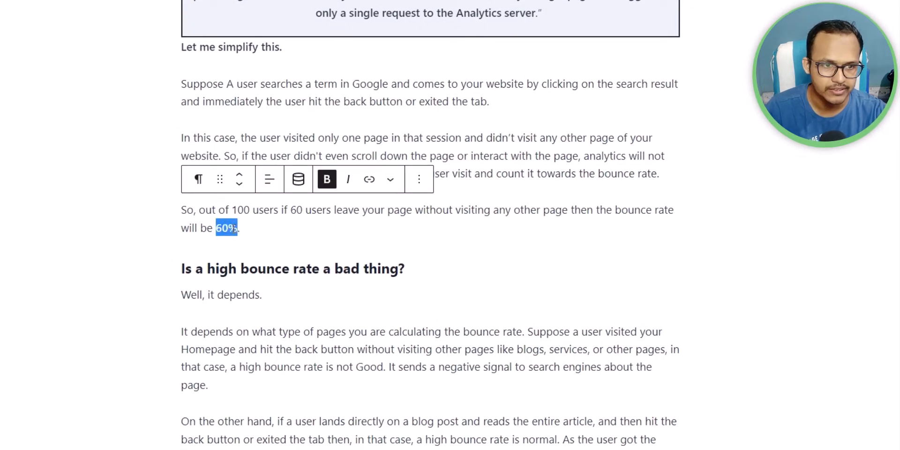
click(264, 232)
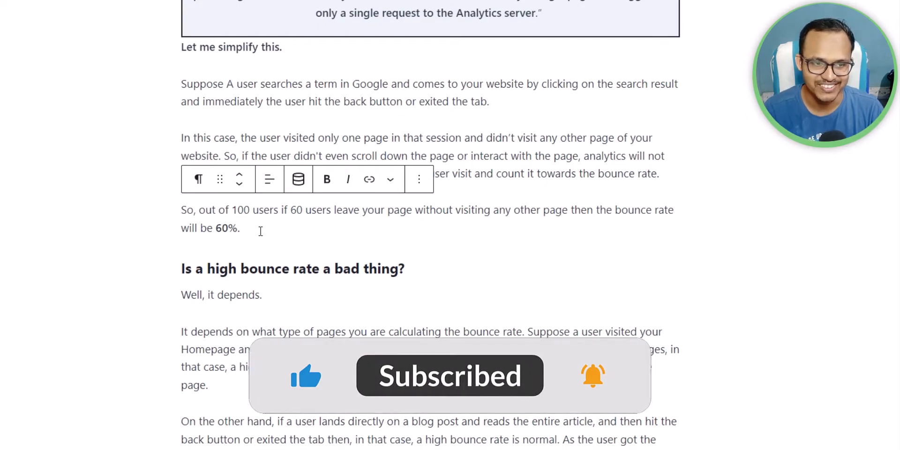
Step: Check the heading level of "Is a high bounce rate a bad thing?" and review the post's document outline
click(446, 268)
scroll(412, 265, down, 3)
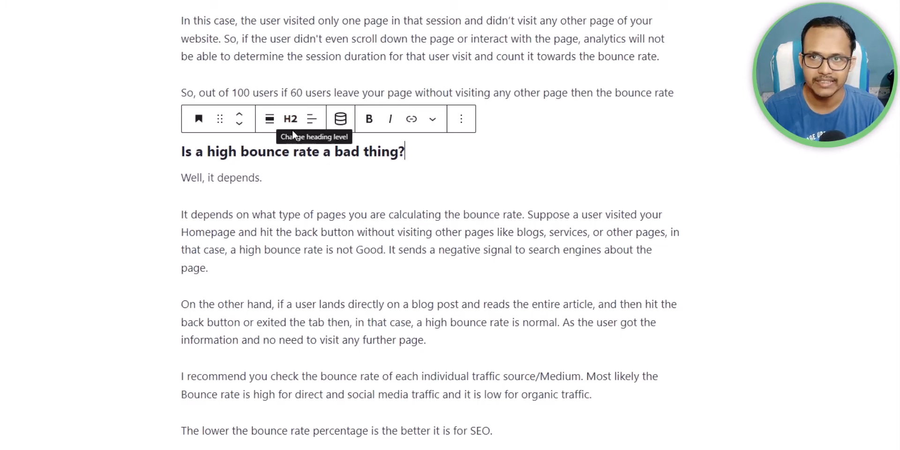
click(146, 19)
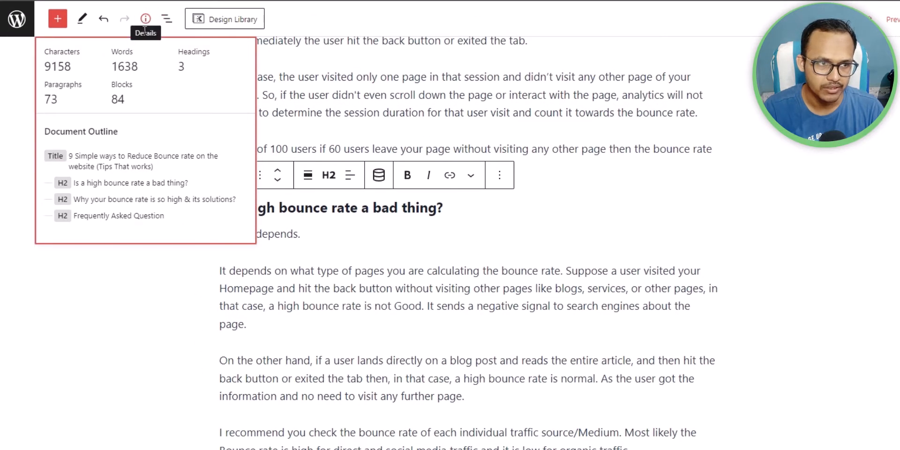
click(146, 186)
Step: Convert the "1. Easy navigation" paragraph into an H3 heading
scroll(862, 210, down, 9)
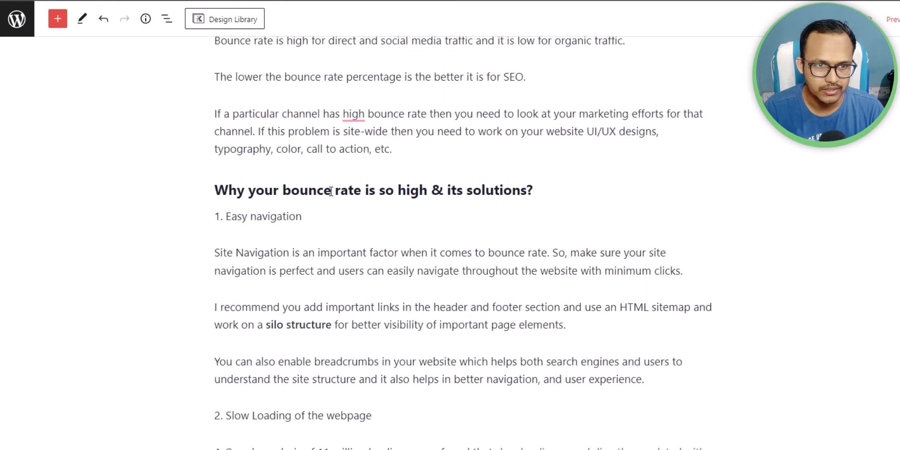
click(331, 191)
triple_click(250, 218)
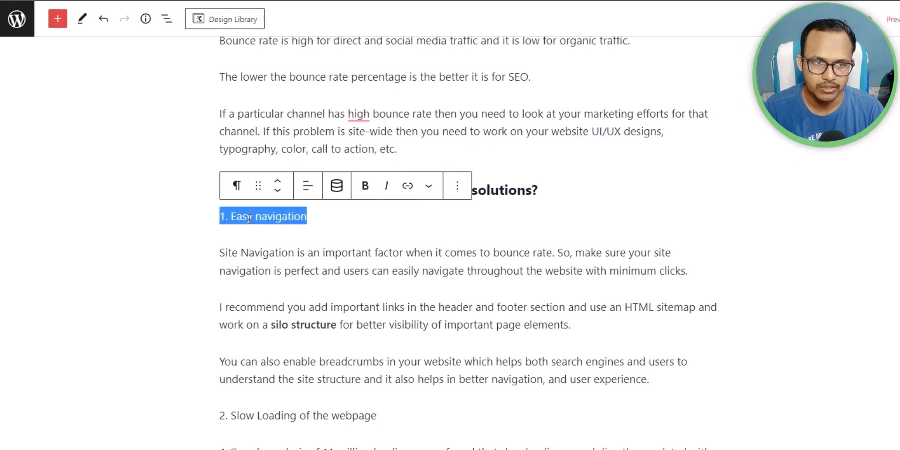
click(237, 185)
click(275, 249)
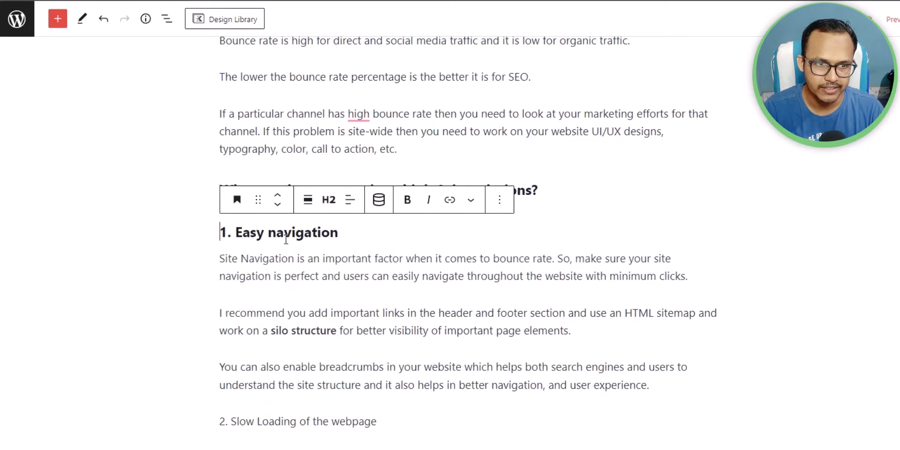
click(324, 205)
click(330, 278)
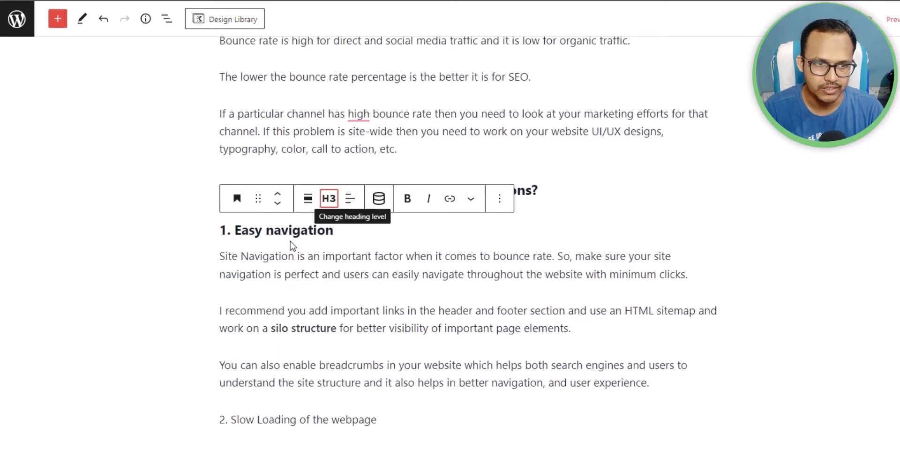
Step: Convert the "2. Slow Loading of the webpage" paragraph into an H3 heading
scroll(257, 232, down, 5)
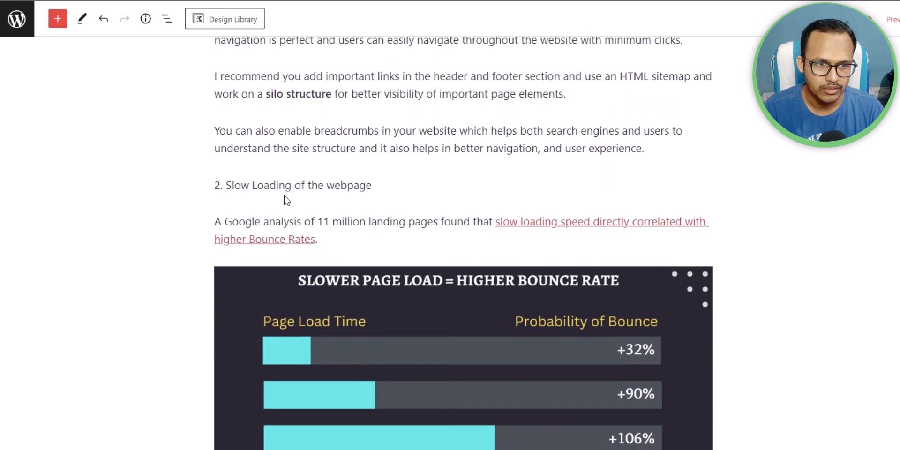
click(289, 187)
click(237, 154)
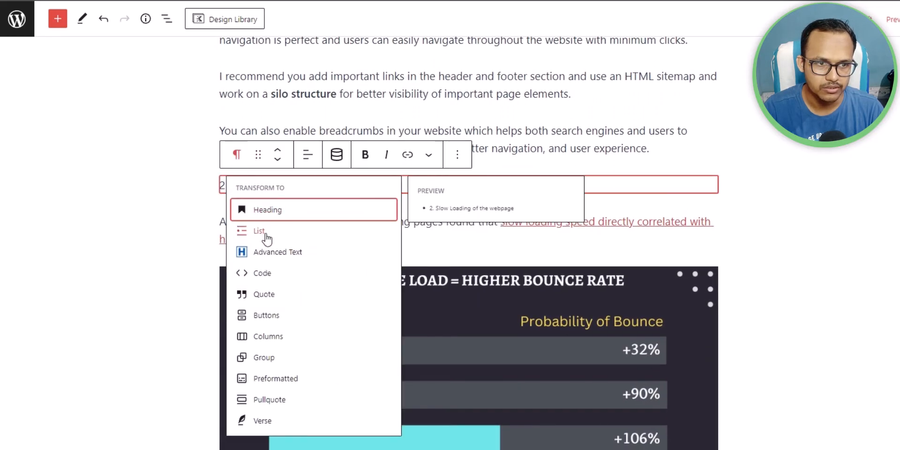
click(280, 211)
click(328, 154)
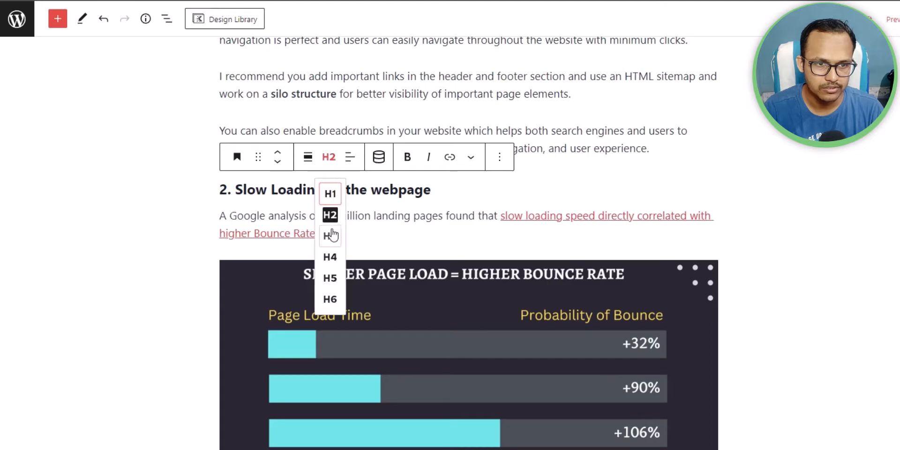
click(122, 237)
Step: Convert the "3. Too Many Intrusive Ads" paragraph into an H3 heading
scroll(504, 272, down, 15)
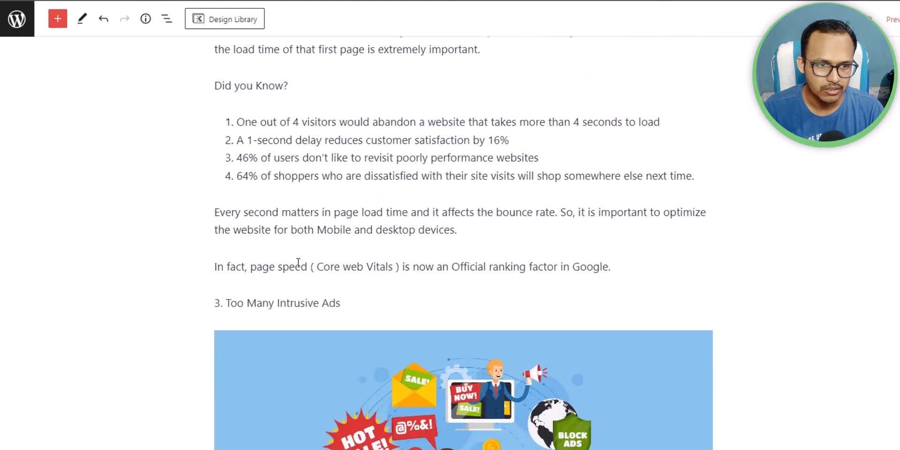
click(281, 216)
click(236, 181)
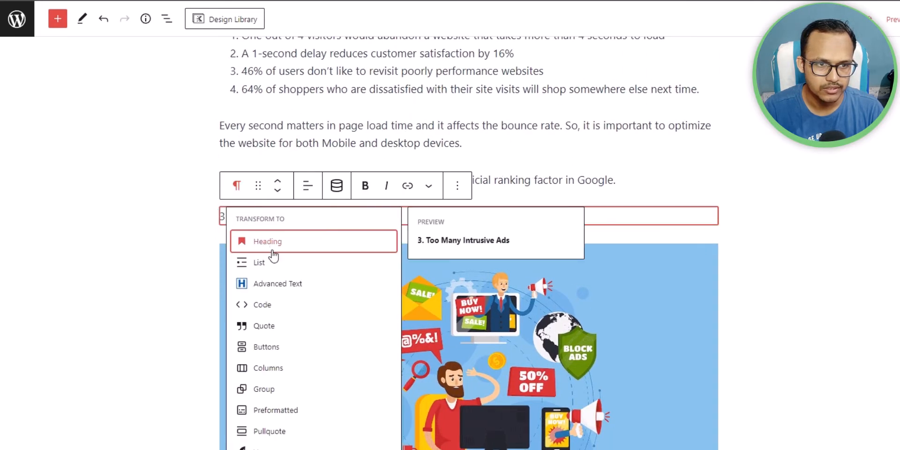
click(295, 254)
click(328, 187)
click(330, 278)
Step: Review the heading hierarchy in the document outline, and look through the Frequently Asked Question and Conclusion sections
scroll(805, 222, down, 15)
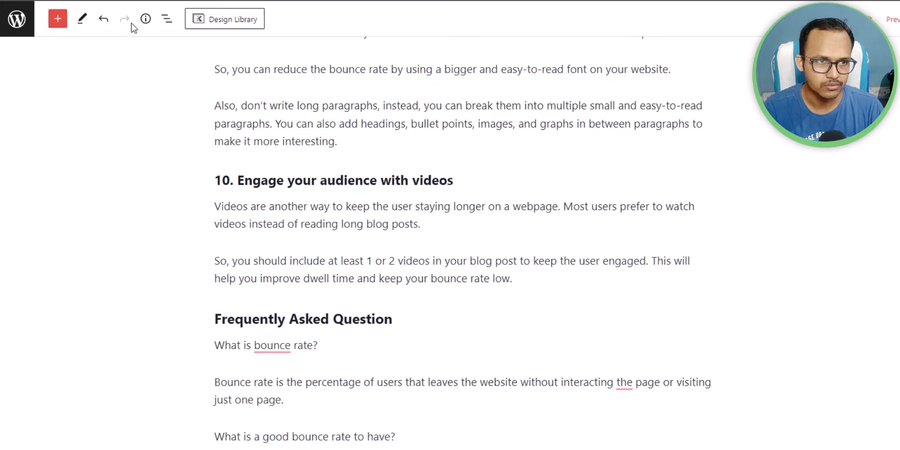
click(146, 20)
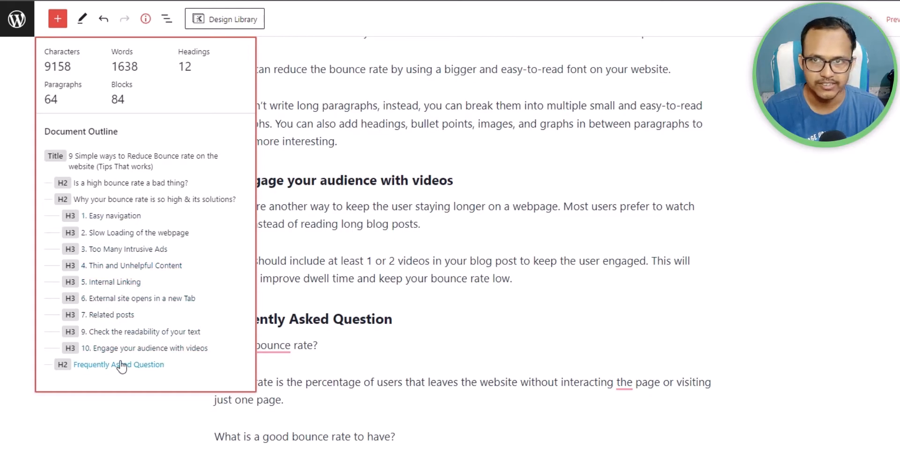
click(865, 379)
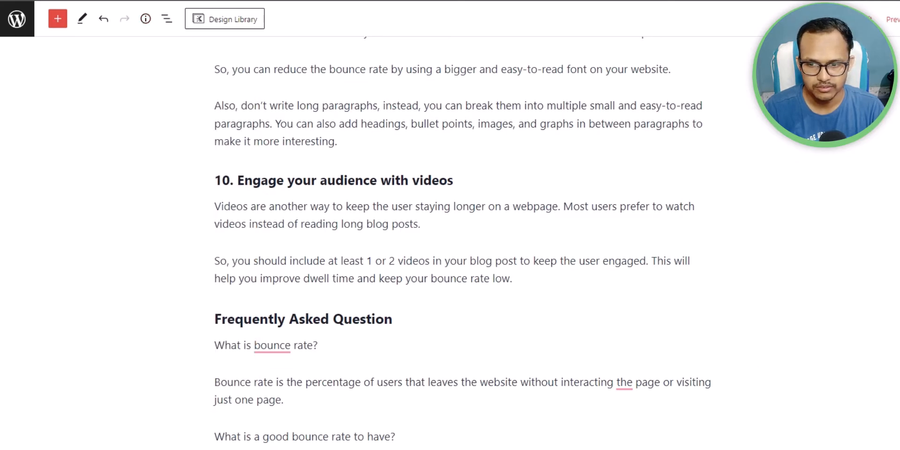
scroll(462, 244, down, 10)
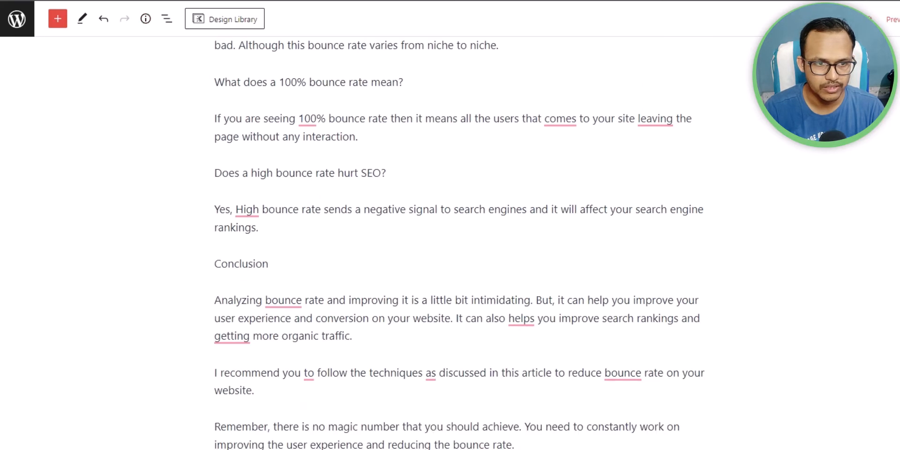
Step: Convert the "Conclusion" paragraph into an H2 heading and check its level in the document outline
click(254, 265)
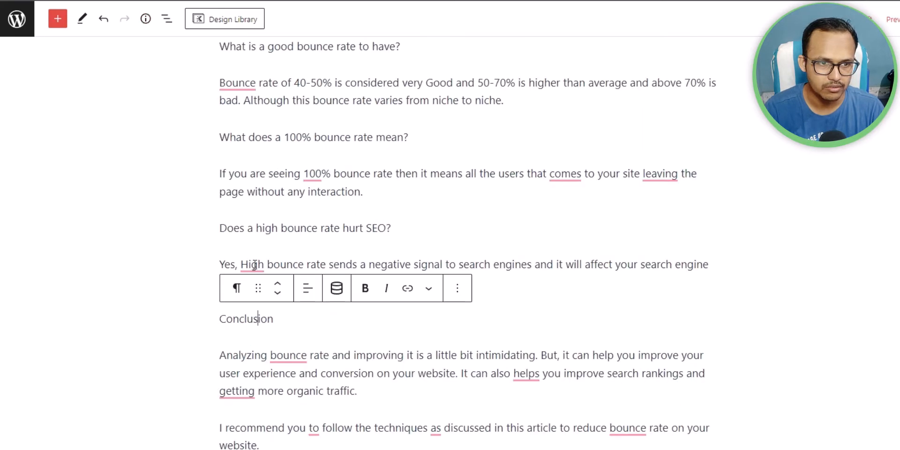
click(235, 293)
click(323, 41)
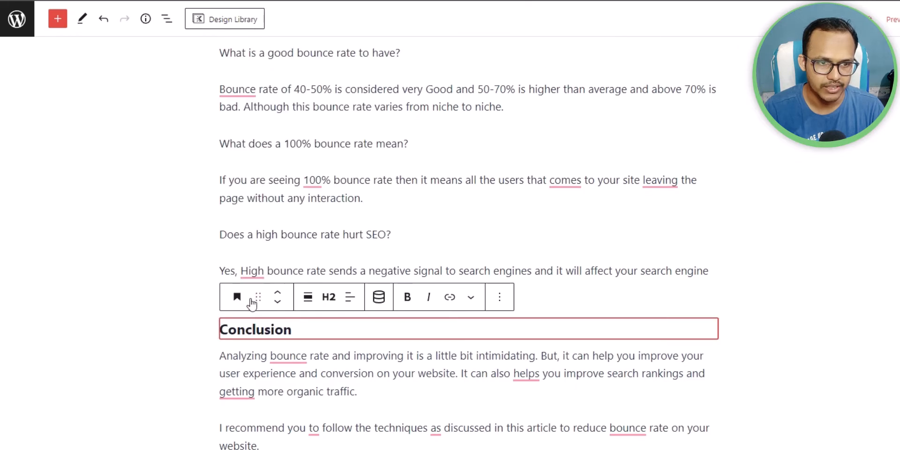
click(143, 20)
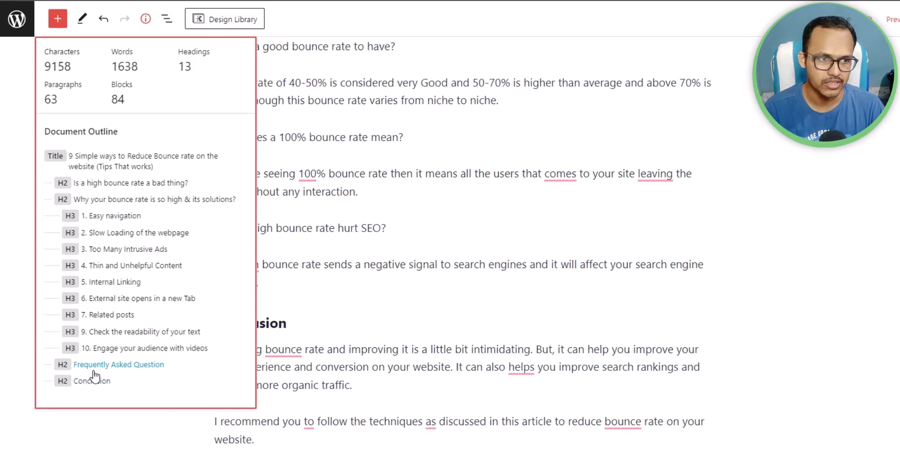
click(655, 300)
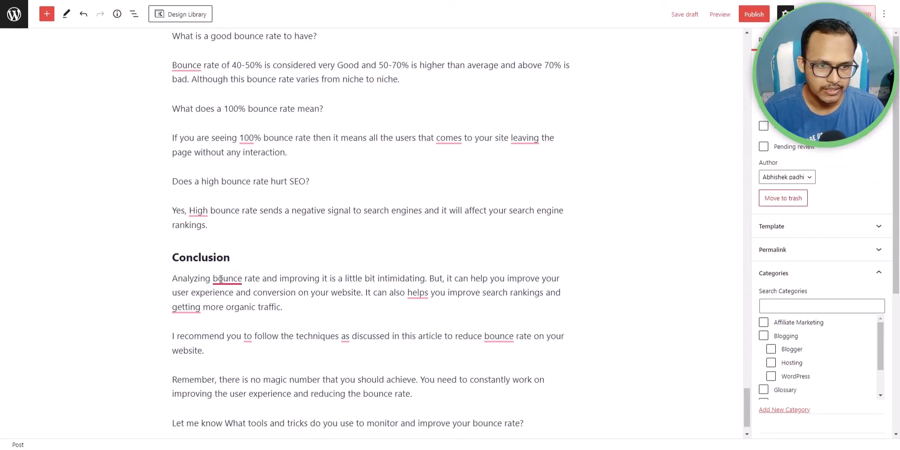
Step: Accept the Grammarly corrections for the underlined "bounce", "as" and "to" in the first two Conclusion paragraphs
mouse_move(227, 279)
click(235, 306)
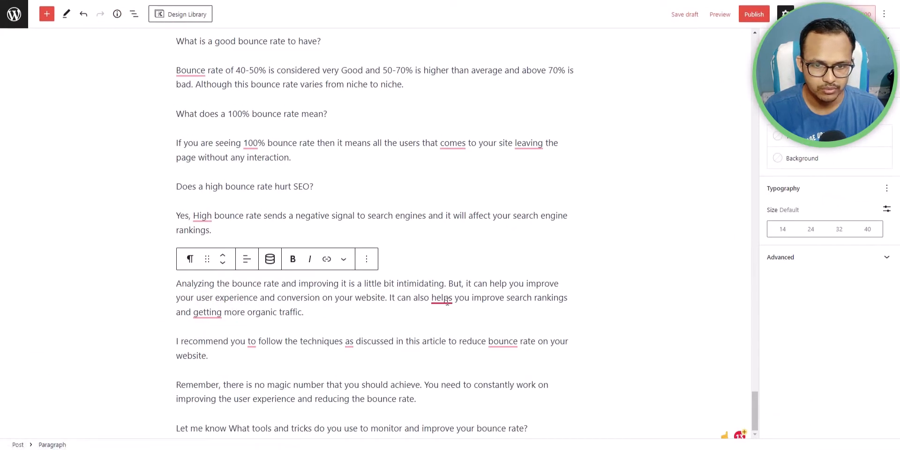
mouse_move(497, 341)
click(504, 363)
mouse_move(352, 341)
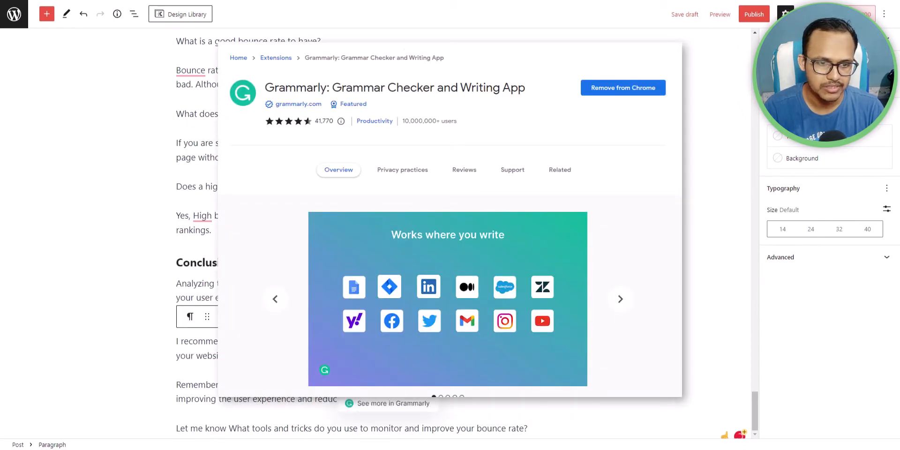
click(360, 363)
mouse_move(254, 342)
click(261, 364)
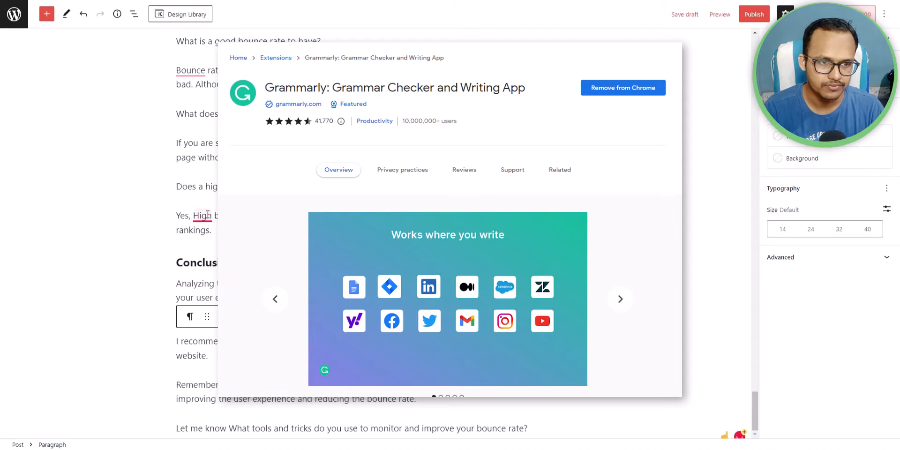
Step: Accept the Grammarly corrections for "High" and "leaving" in the Frequently Asked Question answers
mouse_move(207, 214)
click(213, 243)
mouse_move(530, 146)
click(534, 163)
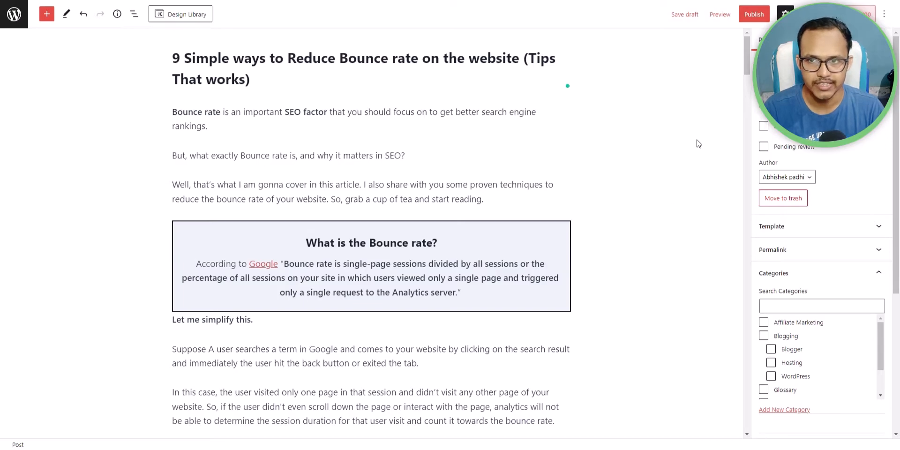
Step: Make the "Did you Know?" line in the slow loading section bold
scroll(702, 141, down, 14)
scroll(724, 115, down, 15)
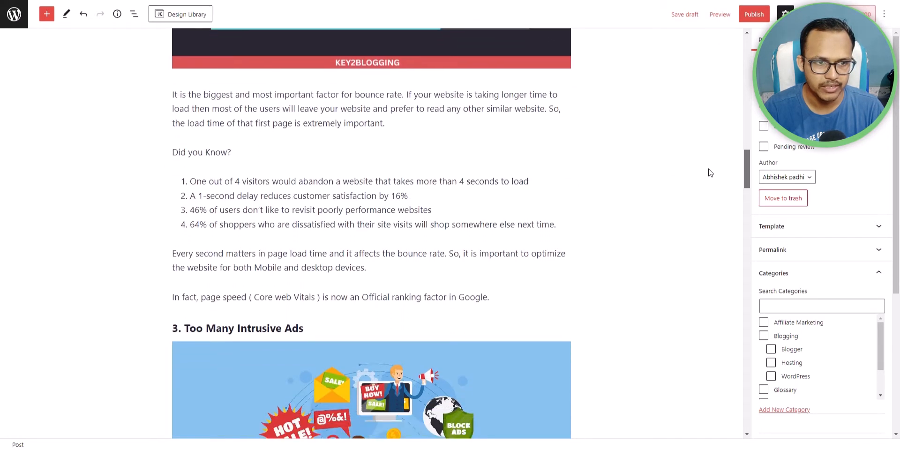
scroll(710, 173, down, 1)
double_click(200, 132)
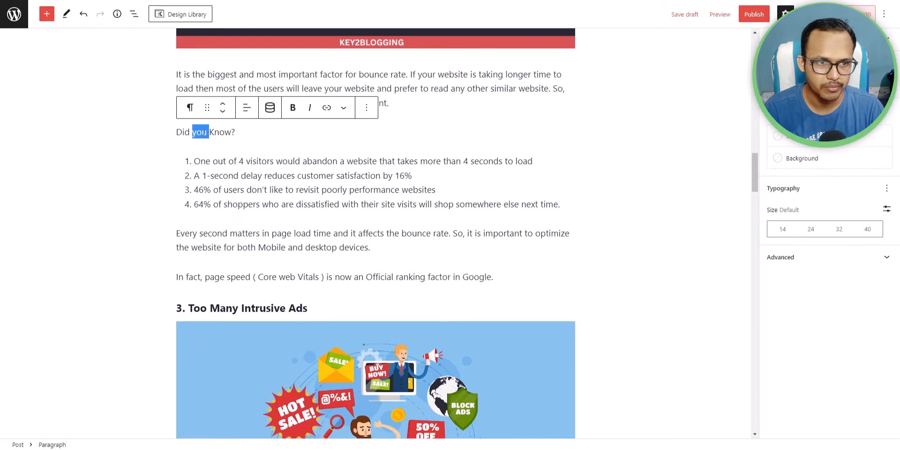
triple_click(200, 132)
click(293, 107)
click(134, 132)
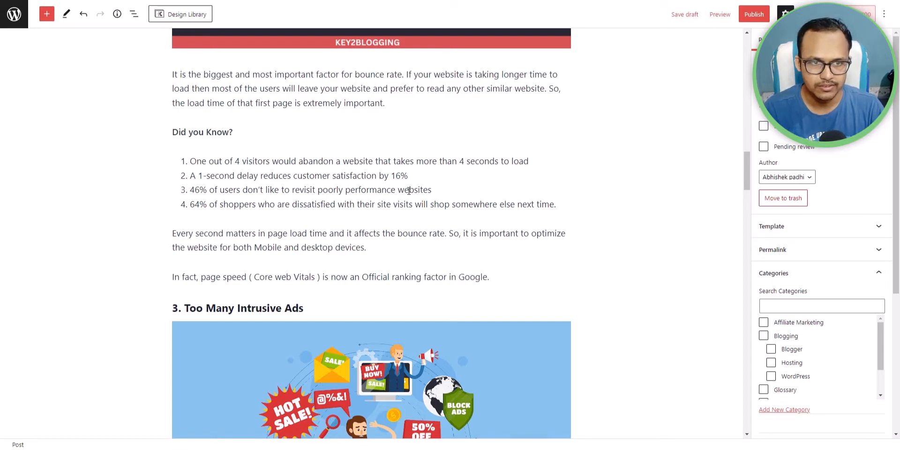
Step: Insert a single-column Row Layout block directly above the "Did you Know?" line
click(371, 117)
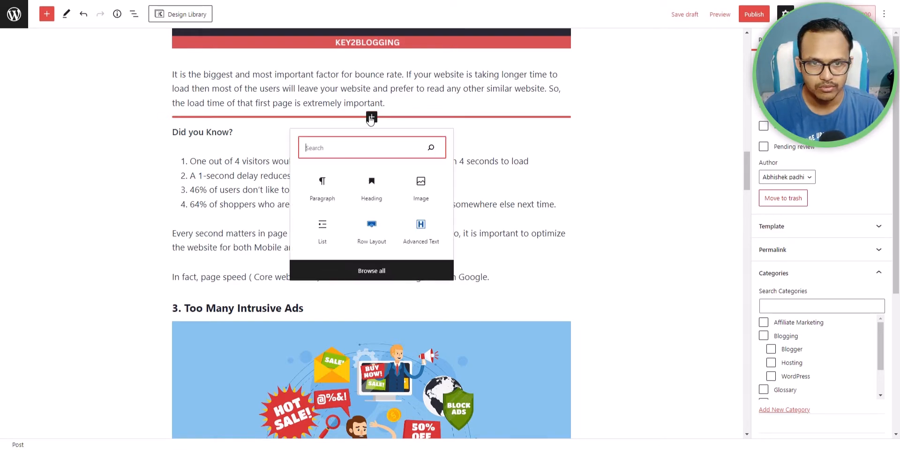
click(371, 236)
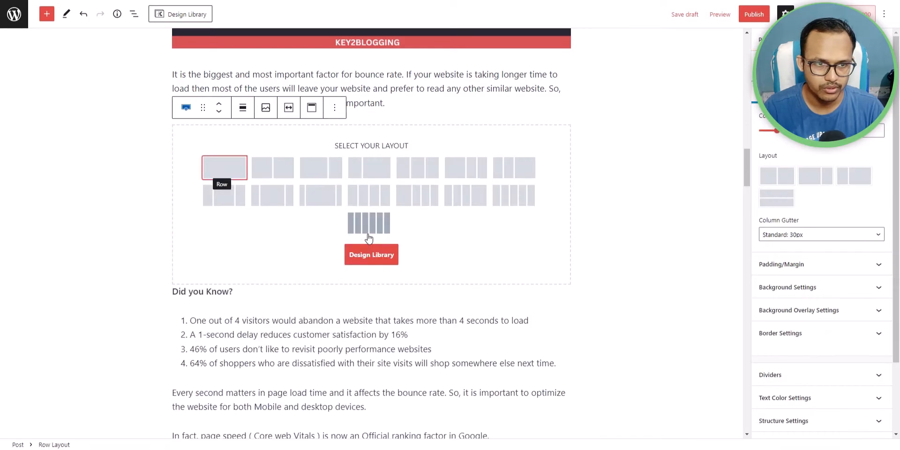
click(229, 169)
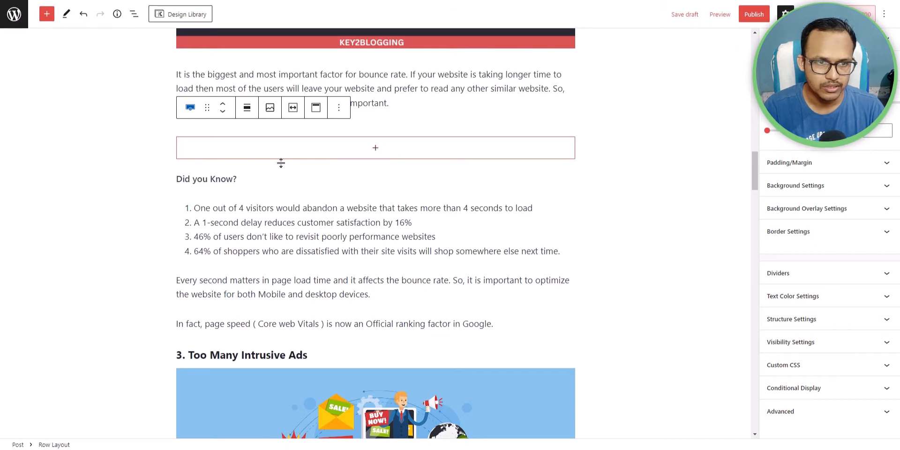
Step: Copy the text "Did you Know?" into an Advanced Text block inside the new row and set its HTML tag to div
drag(177, 178, 234, 179)
key(ctrl+c)
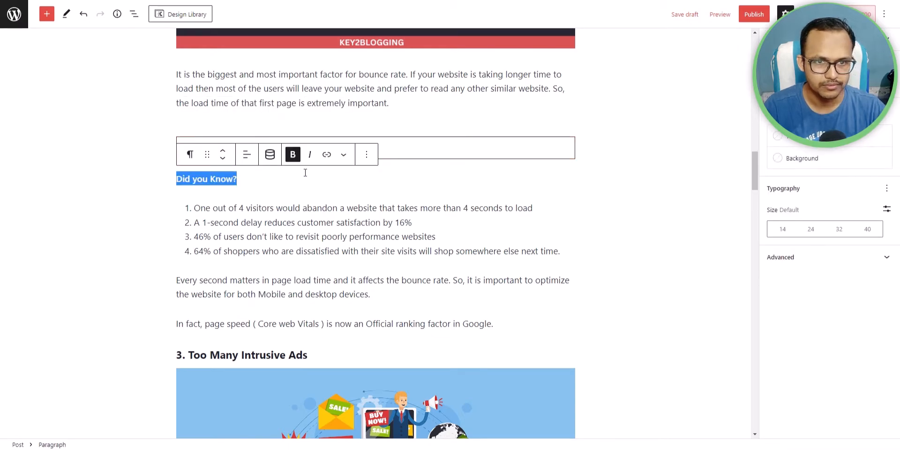
click(368, 154)
click(424, 266)
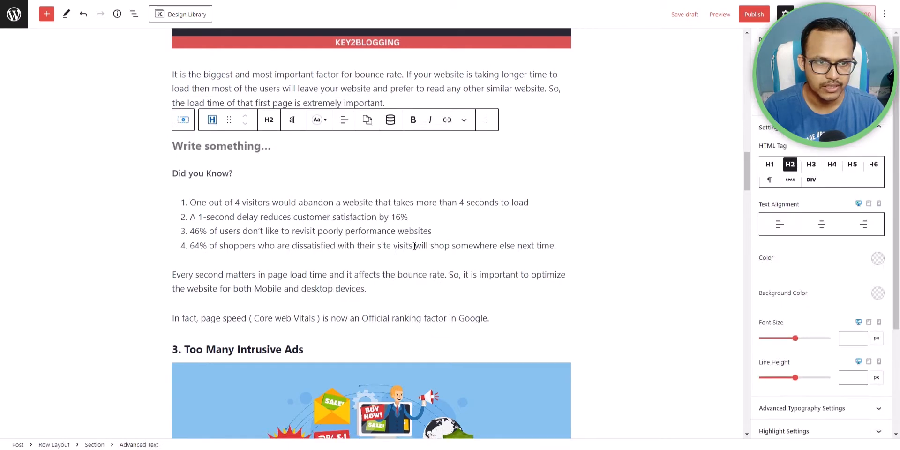
scroll(218, 139, up, 1)
key(ctrl+v)
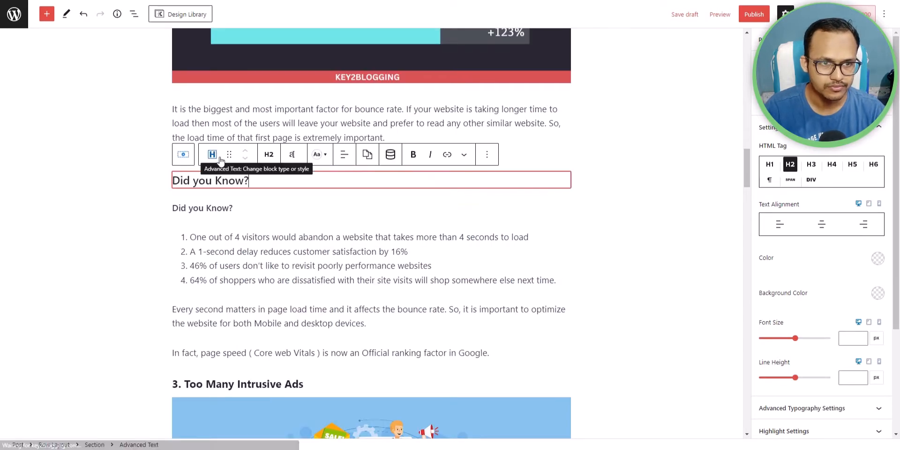
click(269, 155)
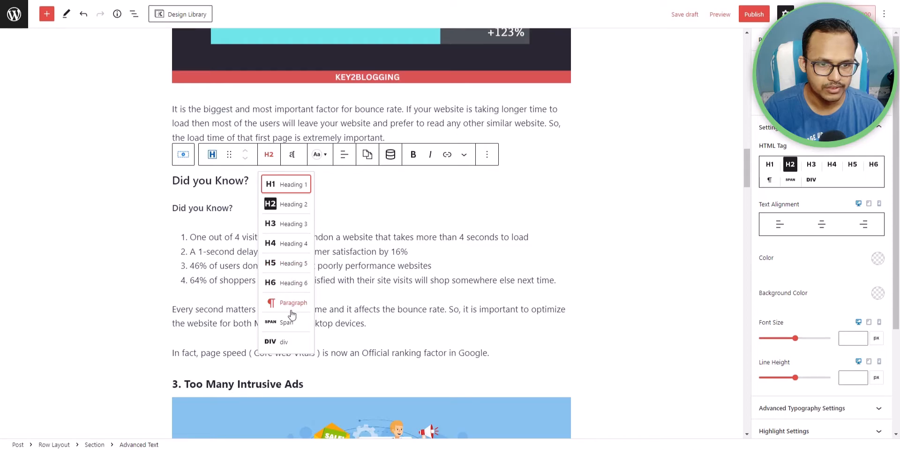
click(284, 341)
Step: Remove the original "Did you Know?" paragraph below the row
triple_click(210, 204)
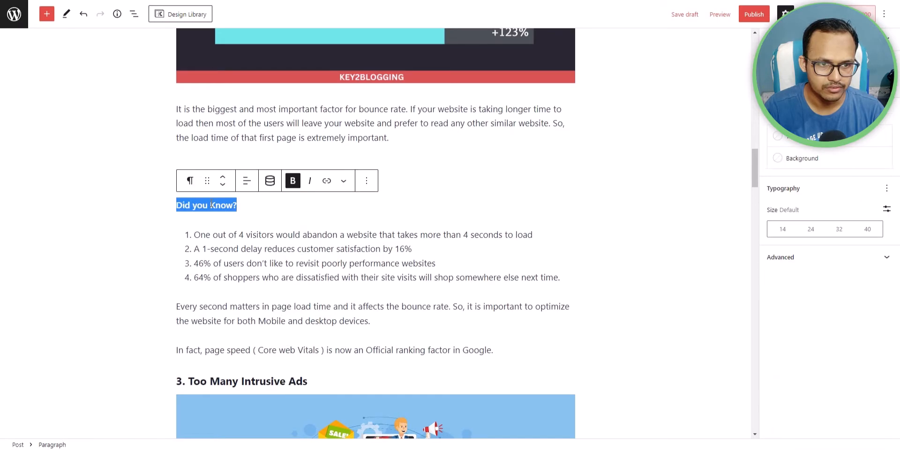
click(372, 182)
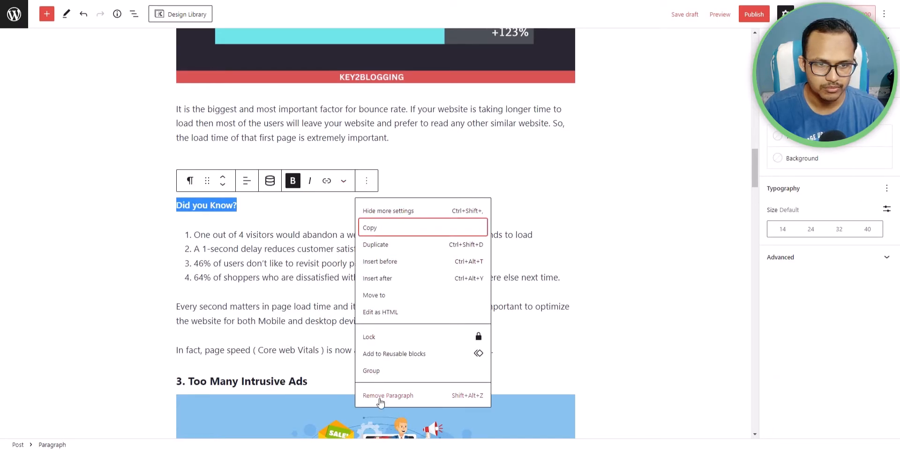
click(421, 394)
Step: Copy the numbered list of page speed facts into the row, below "Did you Know?"
click(240, 205)
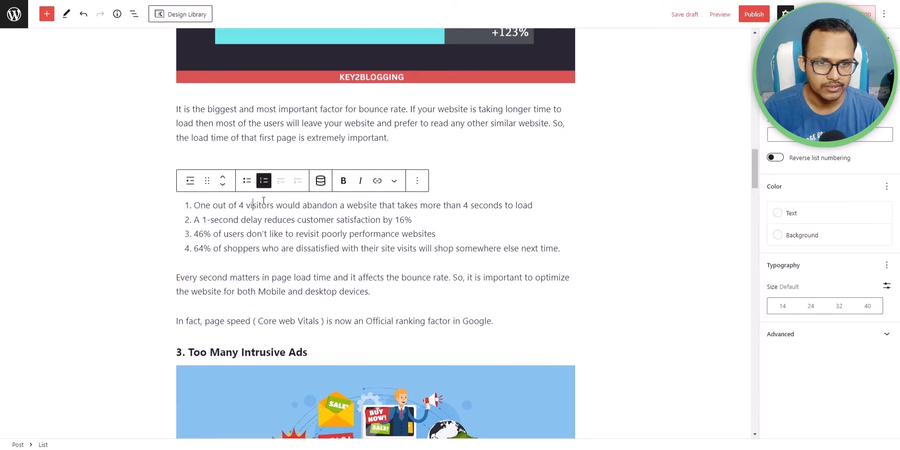
click(416, 181)
click(421, 228)
click(444, 178)
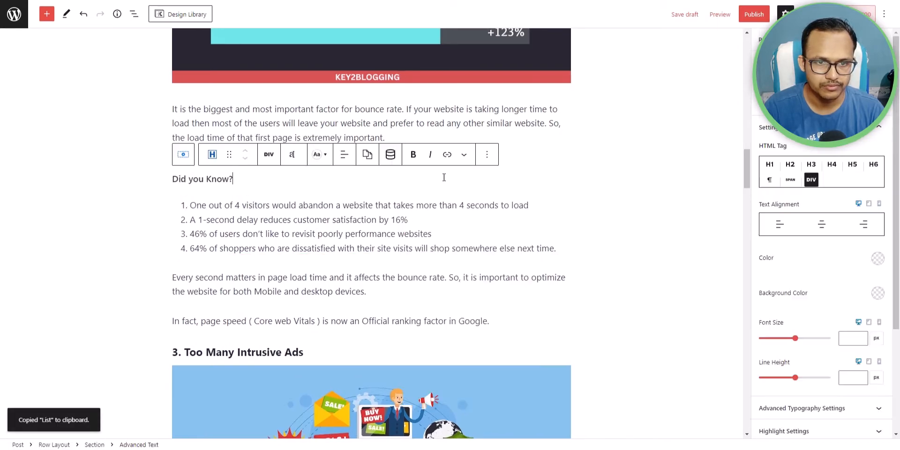
key(Return)
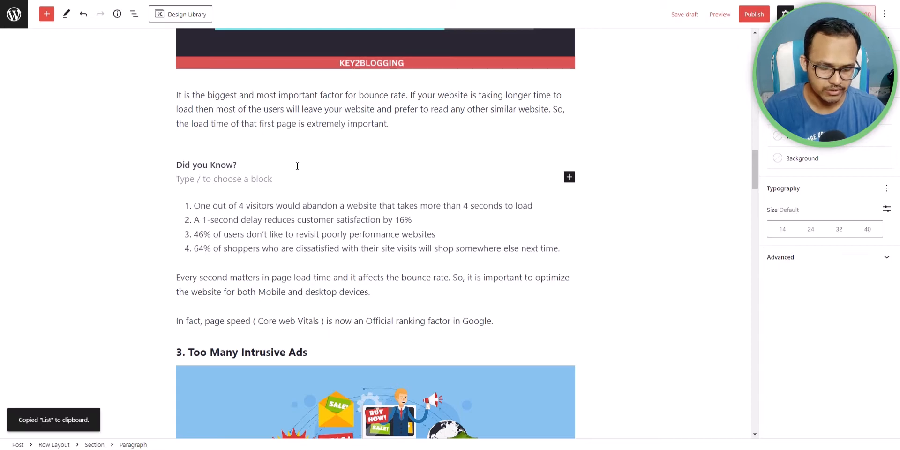
key(ctrl+v)
Step: Remove the original numbered list below the row layout
click(191, 191)
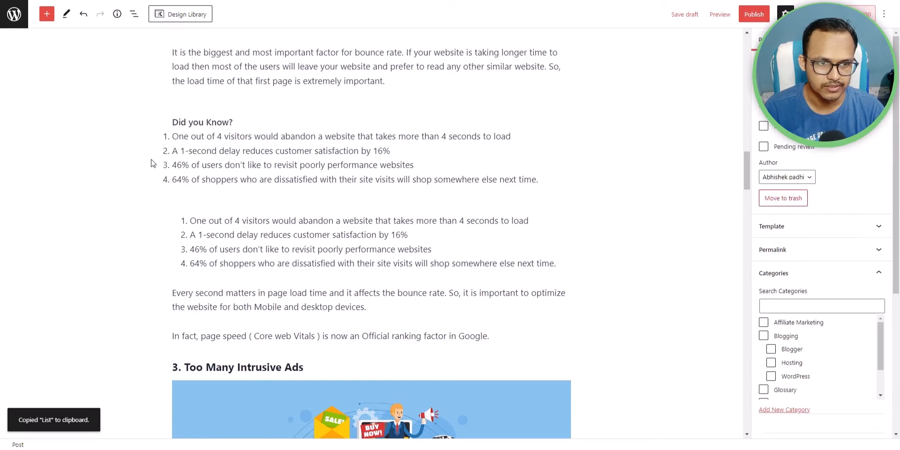
click(241, 223)
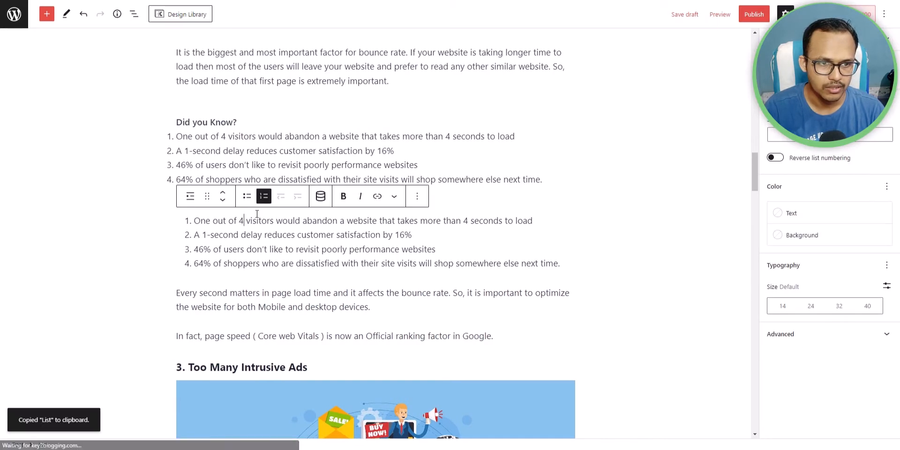
click(417, 196)
click(438, 413)
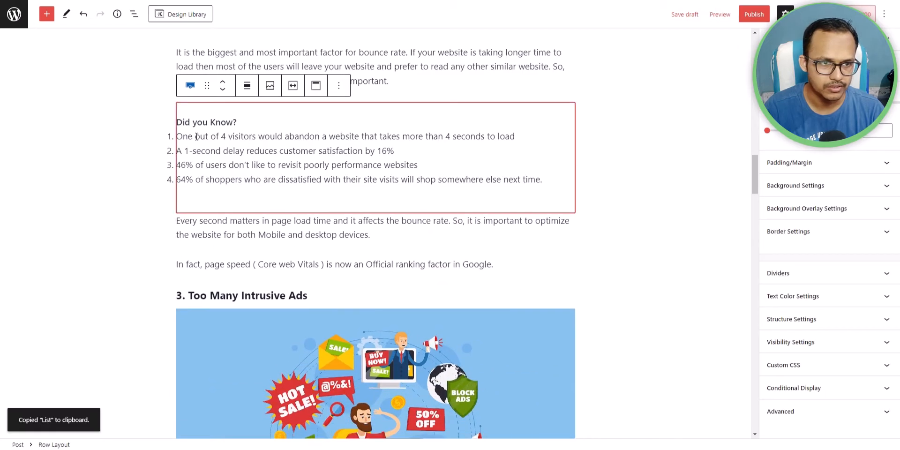
Step: Add an empty paragraph between "Did you Know?" and the list inside the row
click(249, 121)
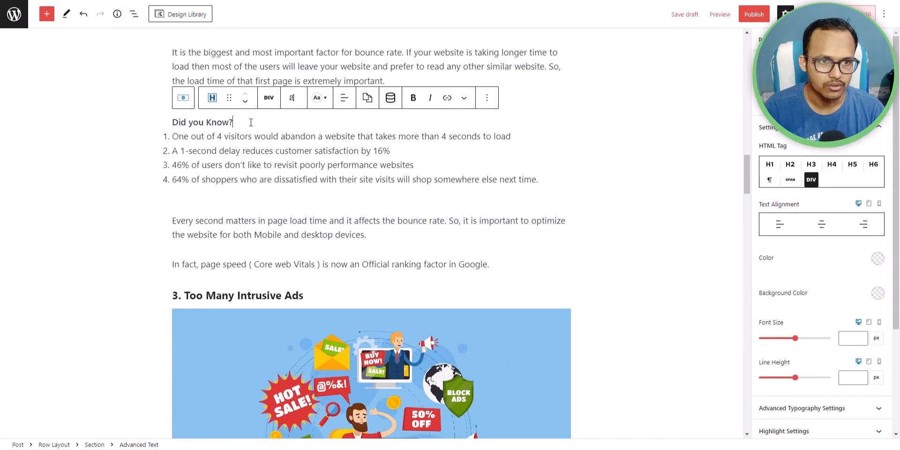
key(Return)
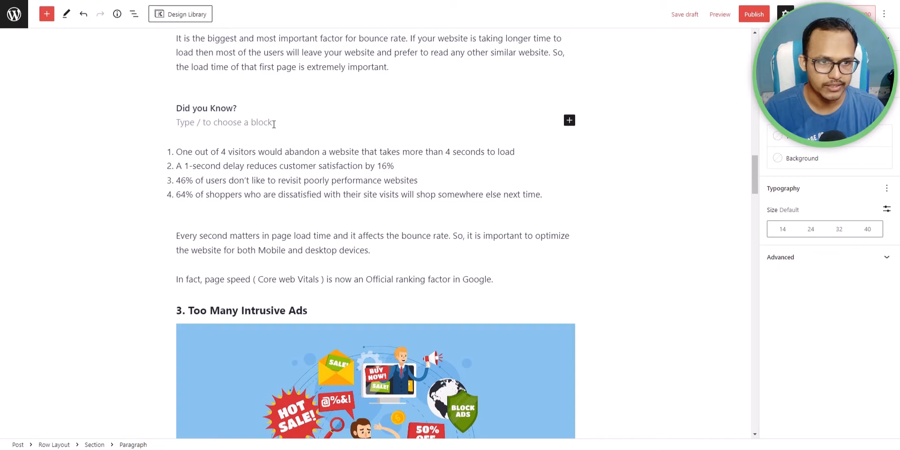
click(245, 149)
click(53, 444)
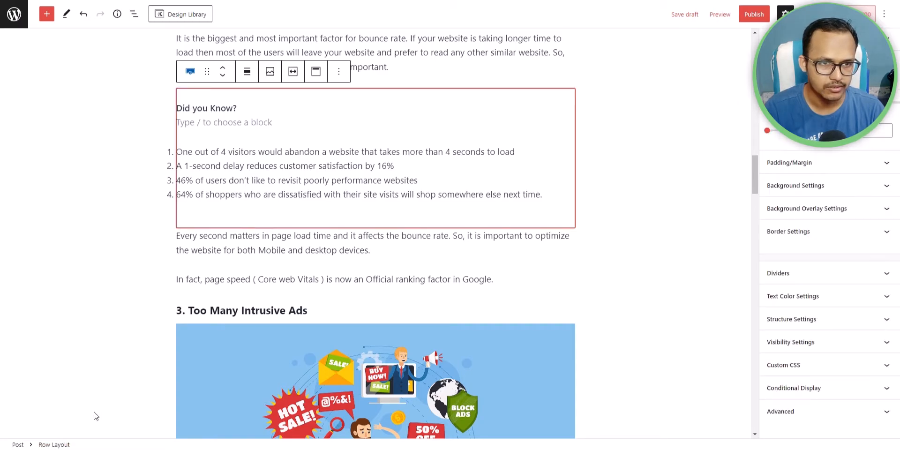
Step: Split the numbered list in the row into separate paragraphs and convert all four into one bulleted list
click(247, 151)
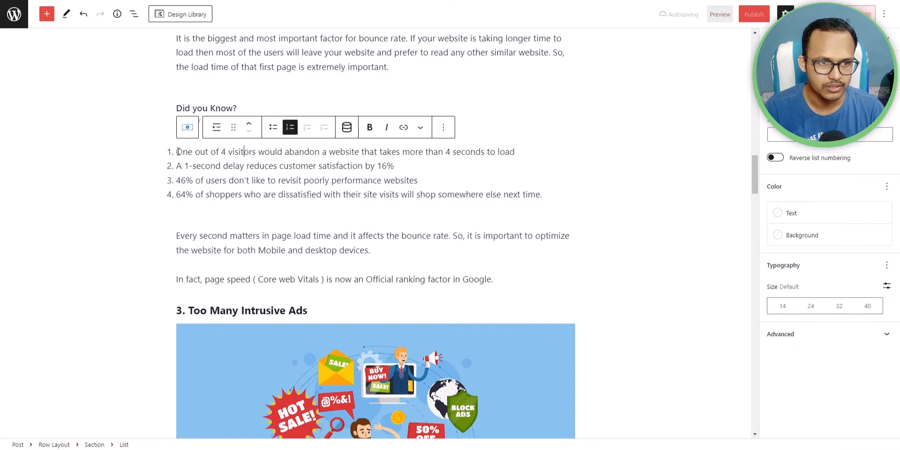
click(216, 127)
click(244, 172)
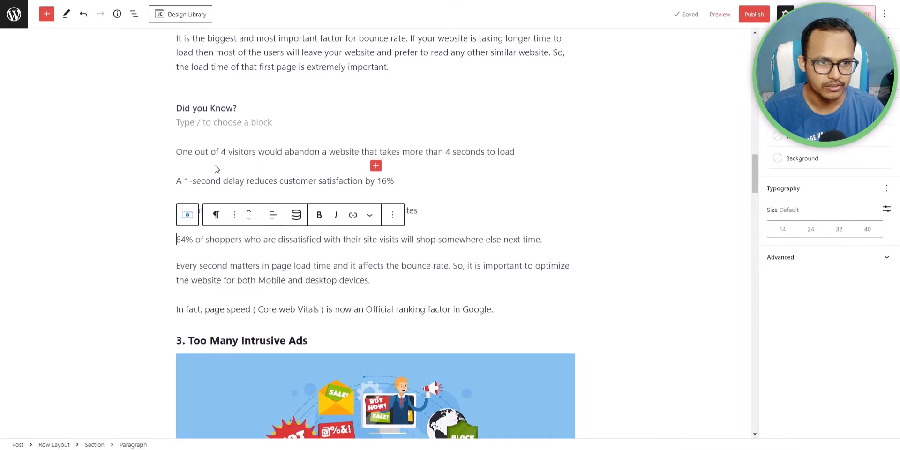
drag(178, 151, 359, 233)
click(216, 152)
drag(177, 151, 546, 239)
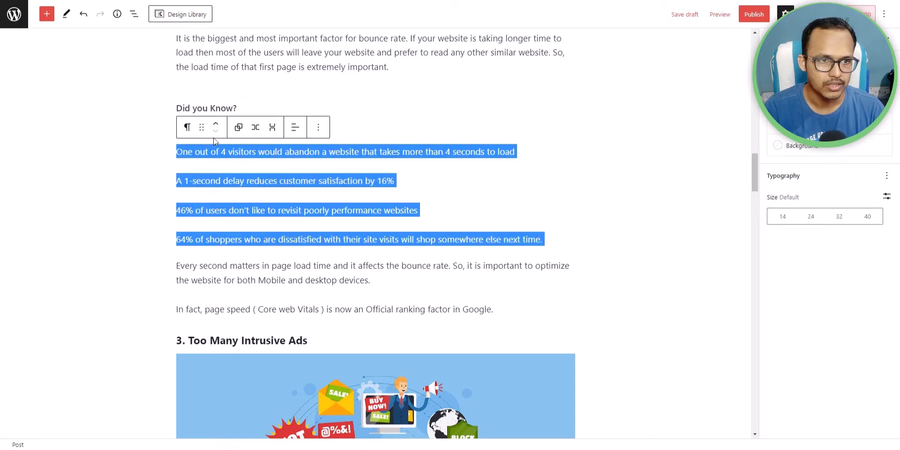
click(187, 127)
click(220, 185)
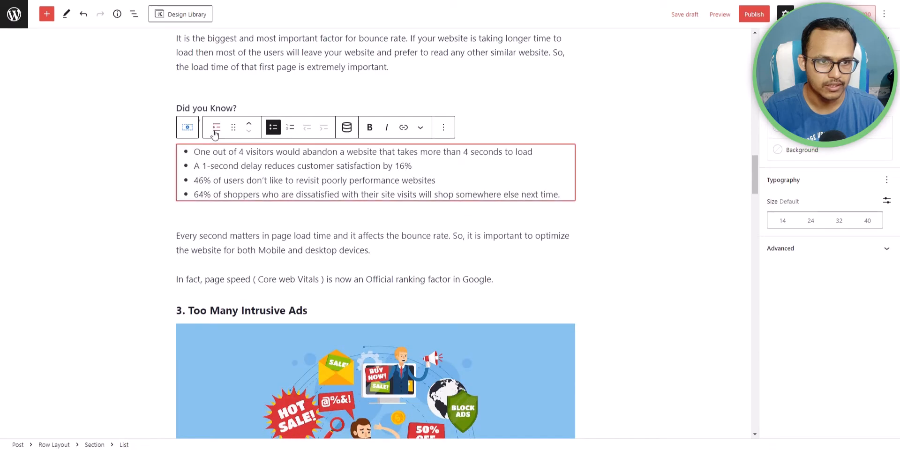
Step: Transform the bulleted list in the row into an icon list with check mark icons
click(212, 127)
click(220, 196)
click(141, 146)
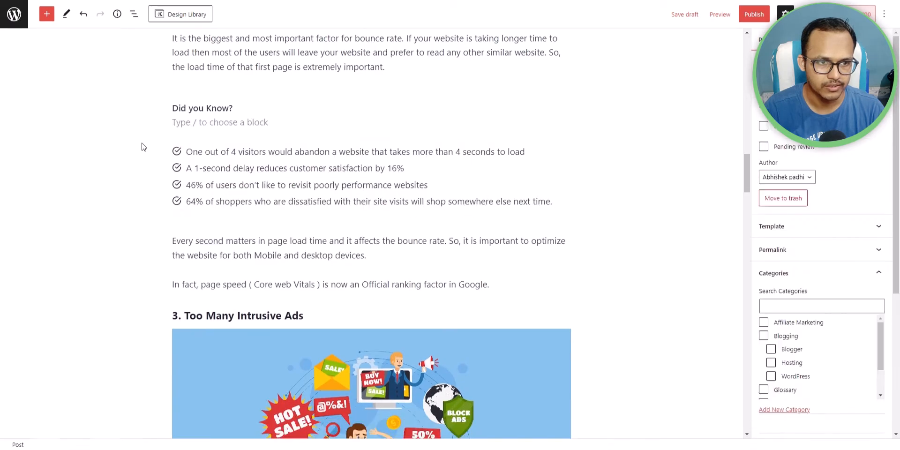
Step: Delete the empty paragraph between "Did you Know?" and the icon list
click(218, 124)
key(BackSpace)
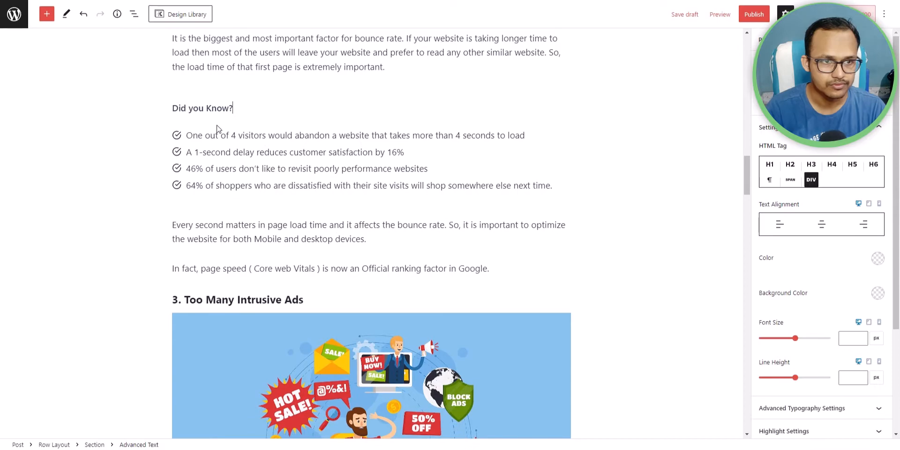
Step: Set the right and left padding of the "Did you Know?" row layout to 10 px
click(54, 444)
click(856, 164)
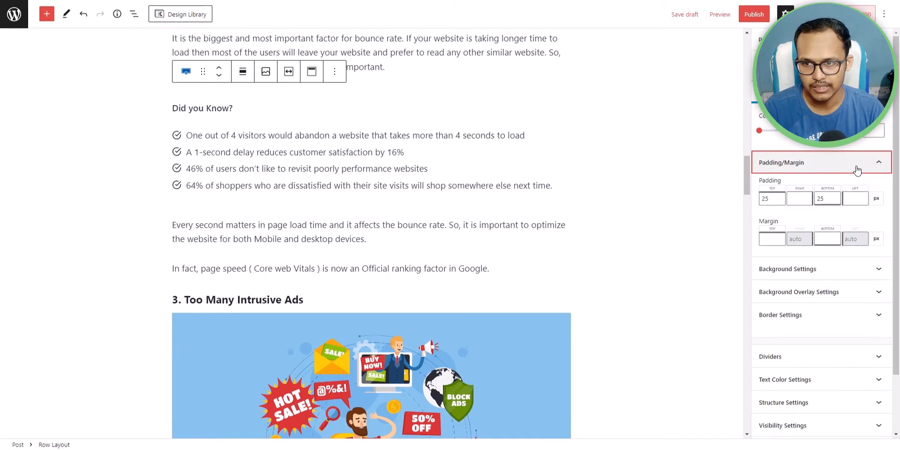
click(793, 197)
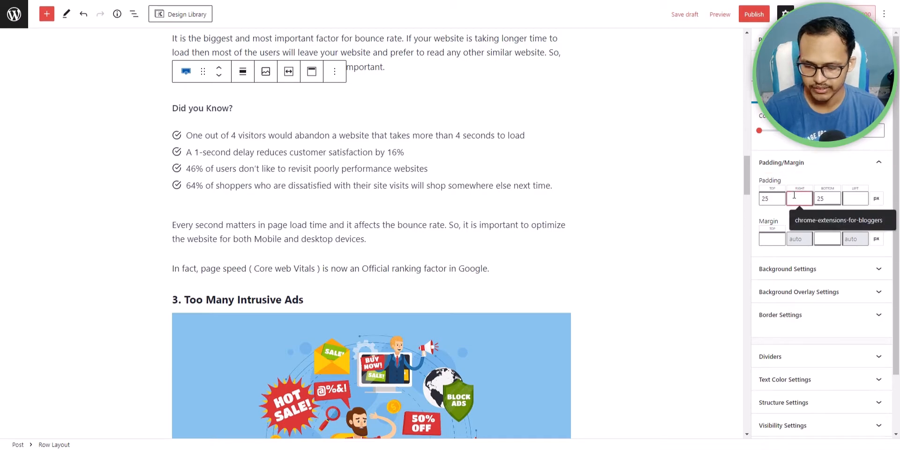
text(10)
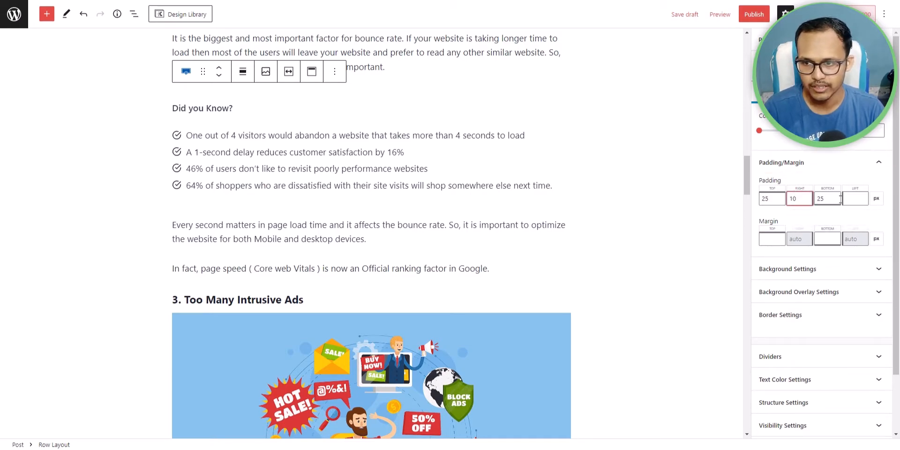
click(858, 197)
text(10)
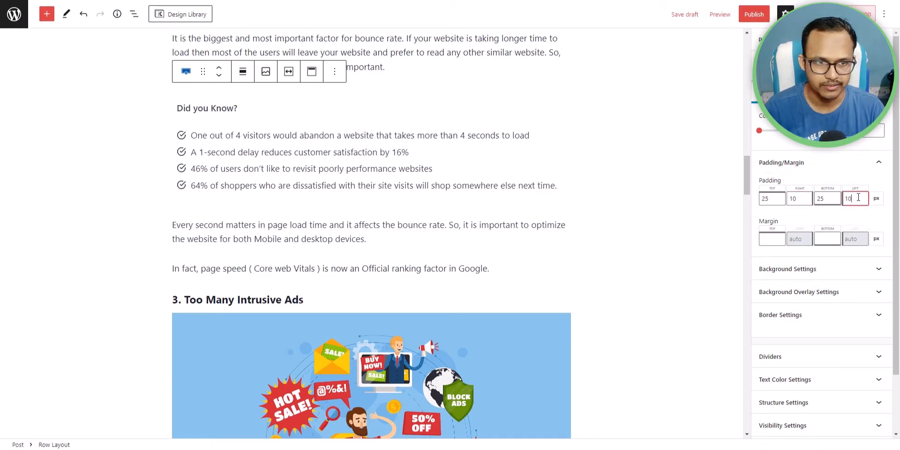
Step: Give the "Did you Know?" row layout the light background color EDF2F7 from the palette
click(846, 265)
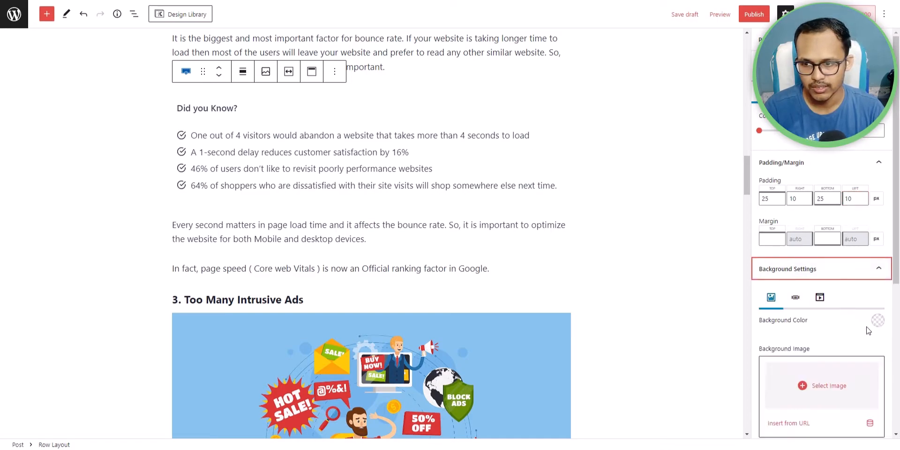
click(876, 326)
click(841, 295)
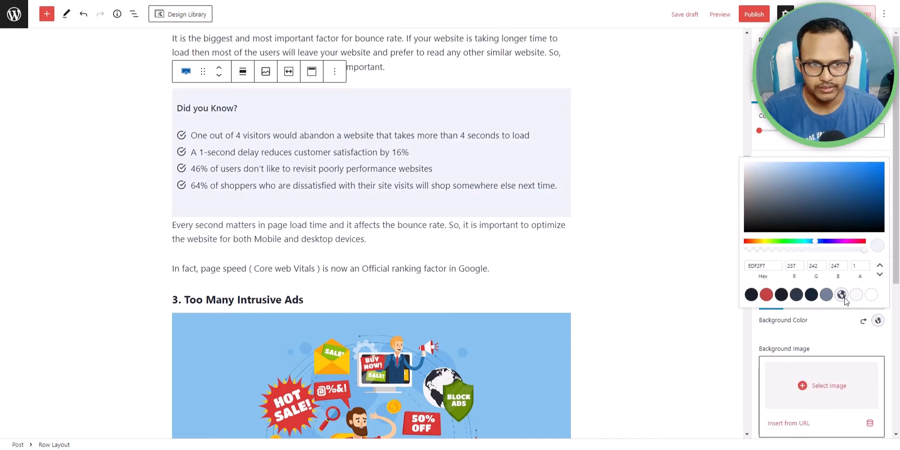
click(844, 354)
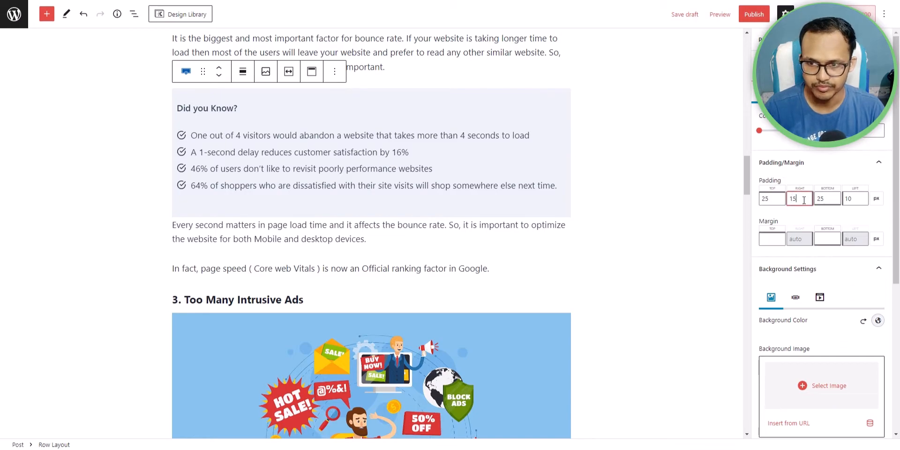
Step: Set the right and left padding of the "Did you Know?" row layout to 15 px
click(859, 198)
text(15)
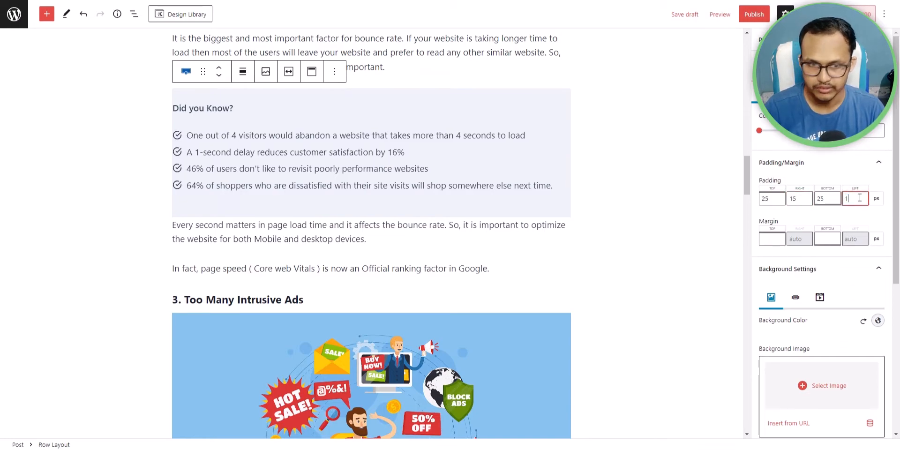
click(848, 270)
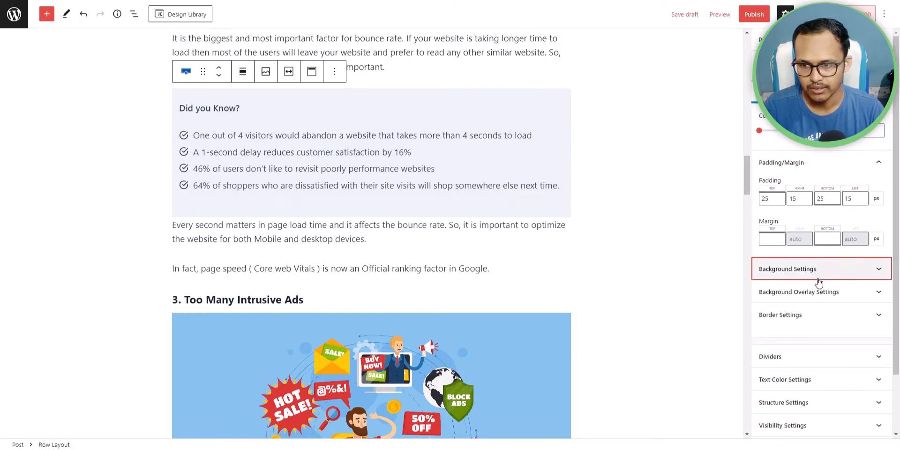
Step: Add a border in palette color 1A202C, 2 px wide on all sides, around the "Did you Know?" row
click(810, 315)
click(877, 338)
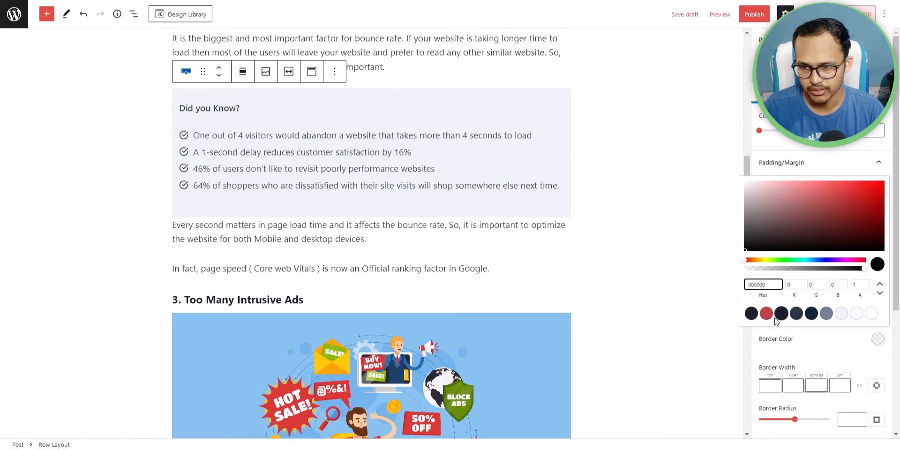
click(750, 314)
scroll(865, 301, down, 2)
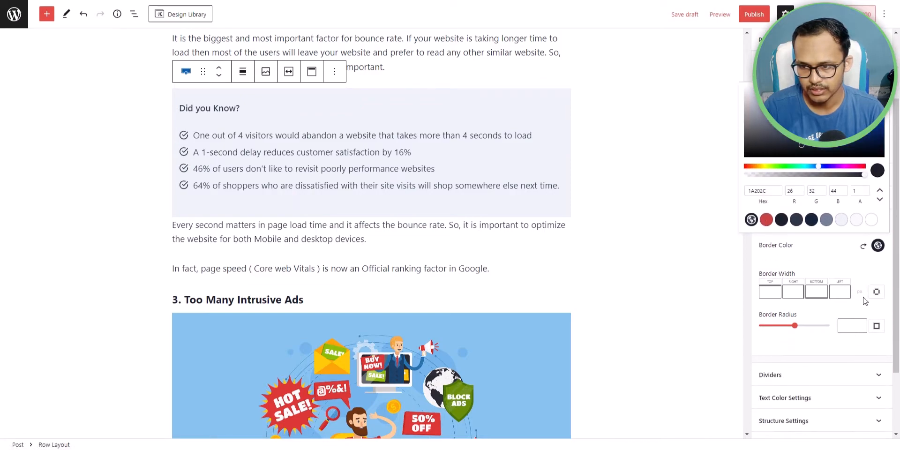
click(874, 293)
click(834, 284)
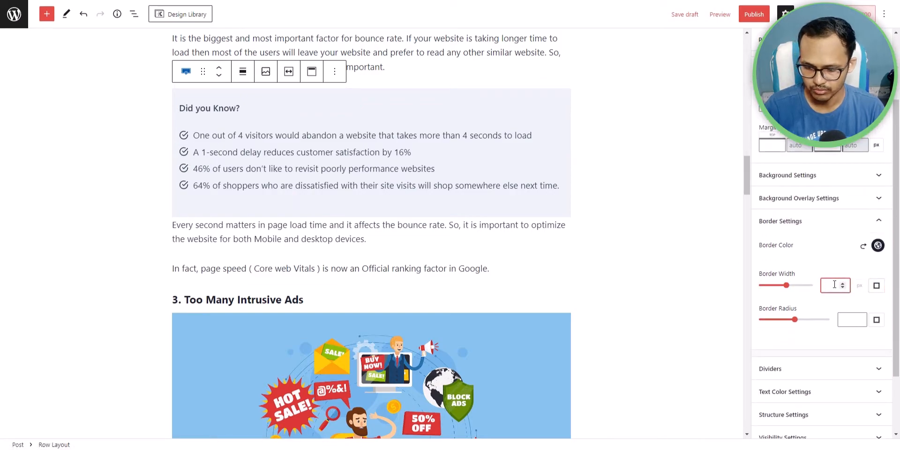
text(2)
click(620, 98)
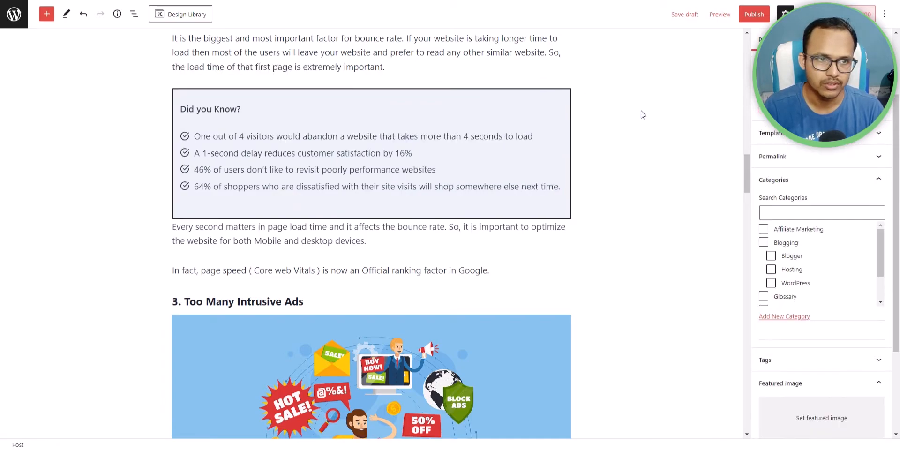
Step: Replace all icons of the "Did you Know?" icon list with the checked square icon
scroll(640, 155, up, 2)
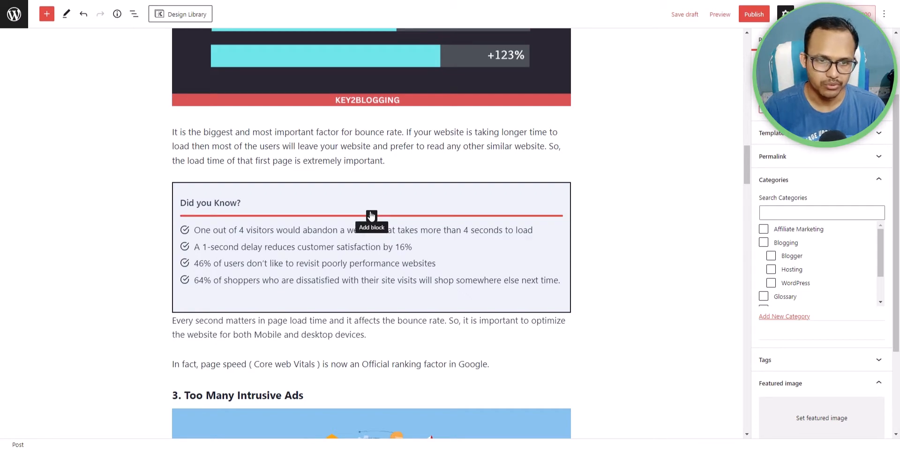
click(250, 231)
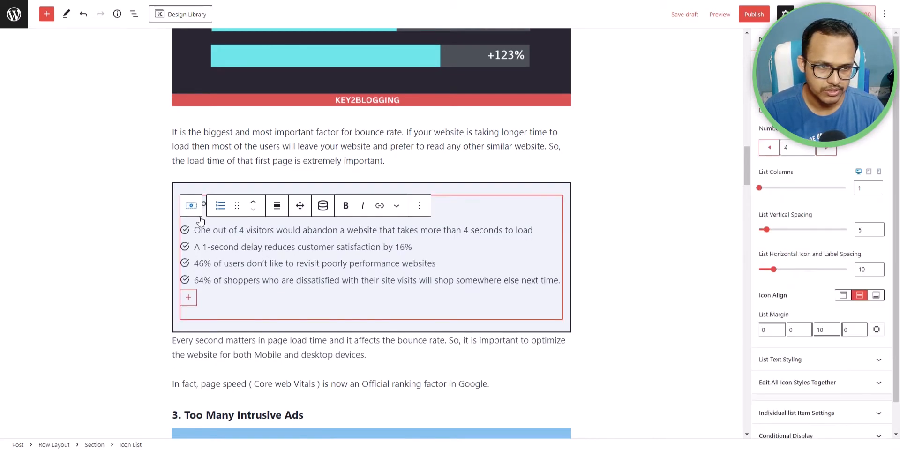
click(218, 205)
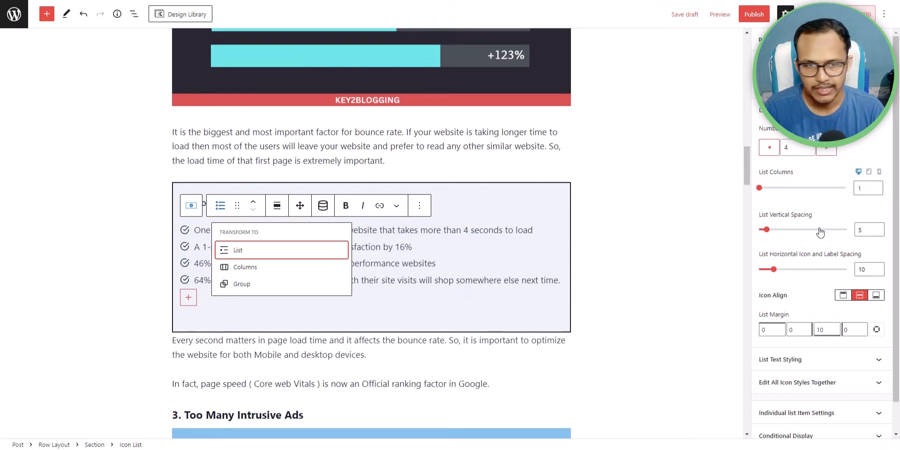
scroll(819, 232, down, 1)
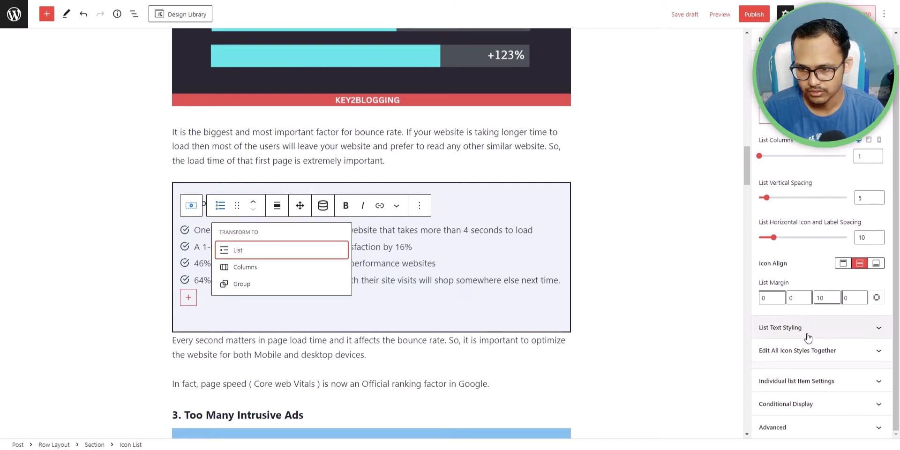
click(820, 351)
scroll(792, 277, down, 2)
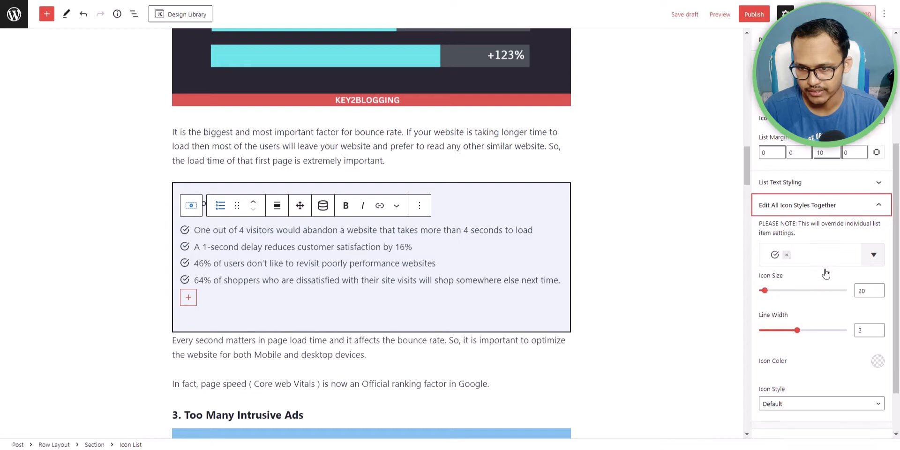
click(789, 201)
click(793, 233)
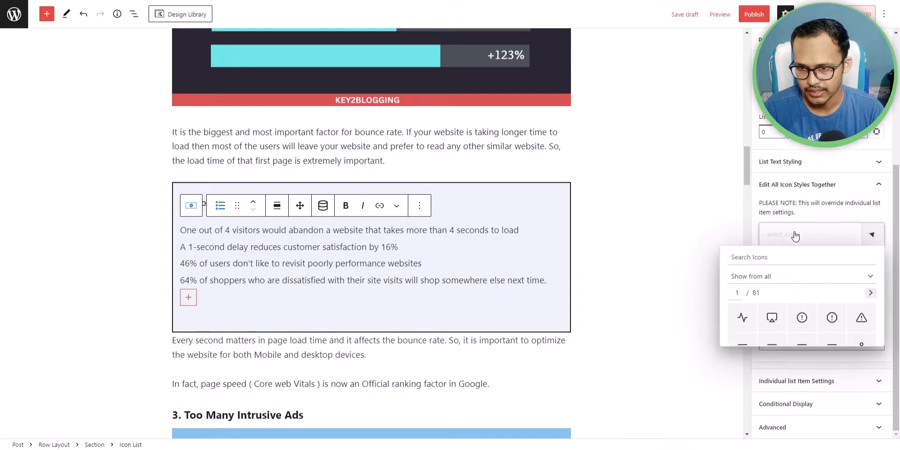
click(869, 296)
click(868, 298)
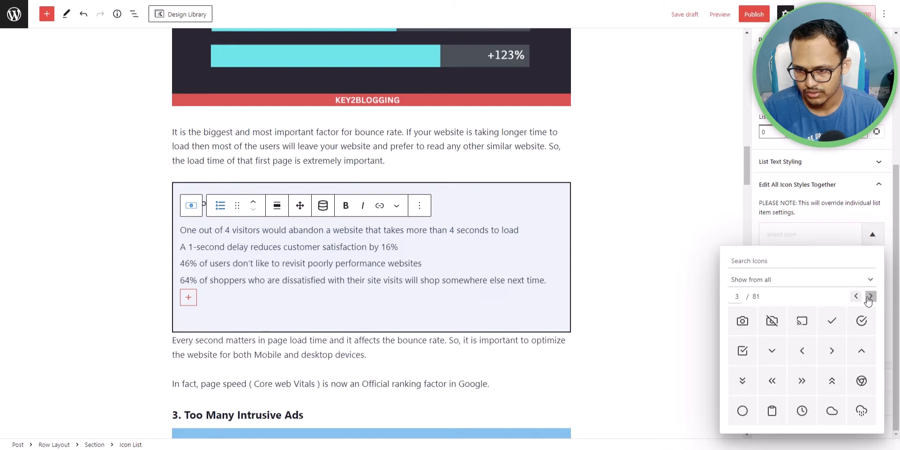
click(742, 350)
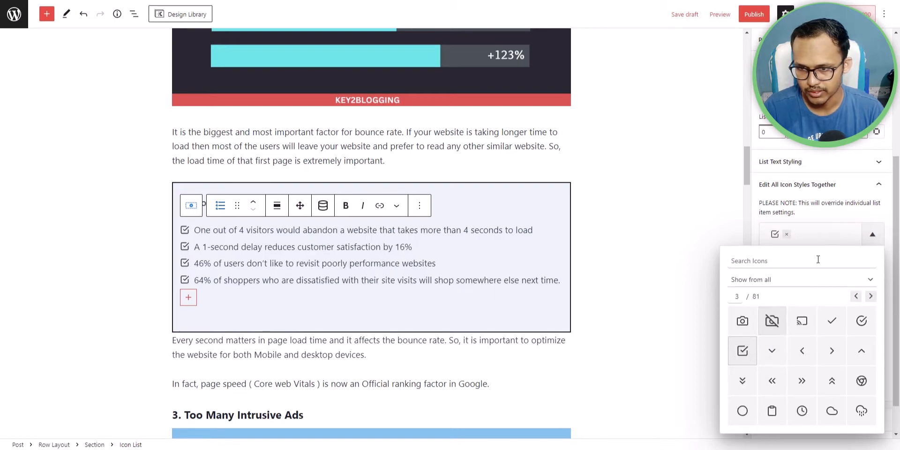
click(851, 216)
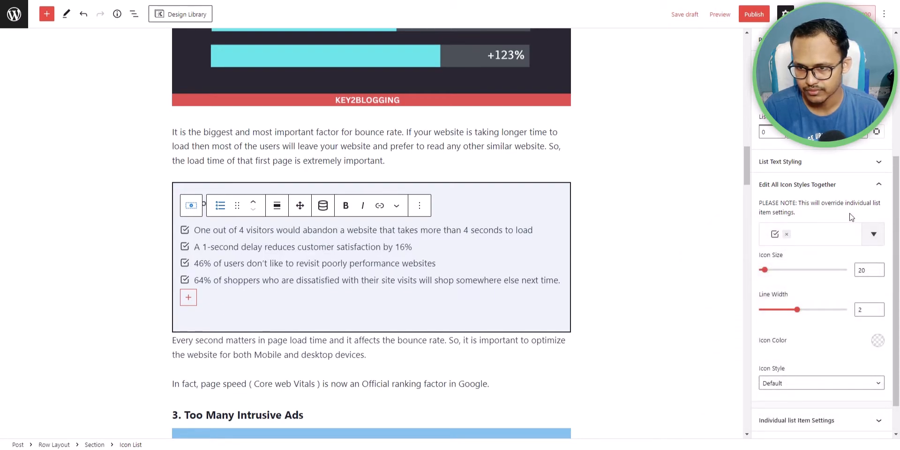
Step: Color all icons of the "Did you Know?" list with the red palette color C44341
click(876, 342)
click(766, 314)
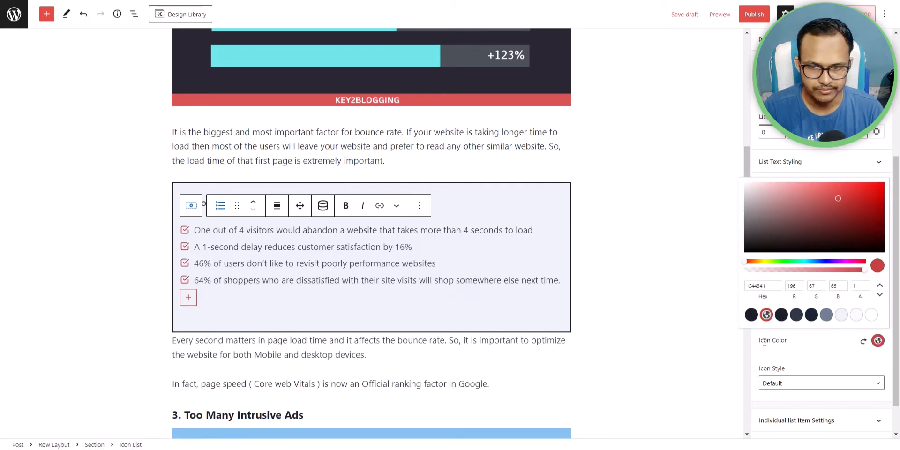
click(703, 342)
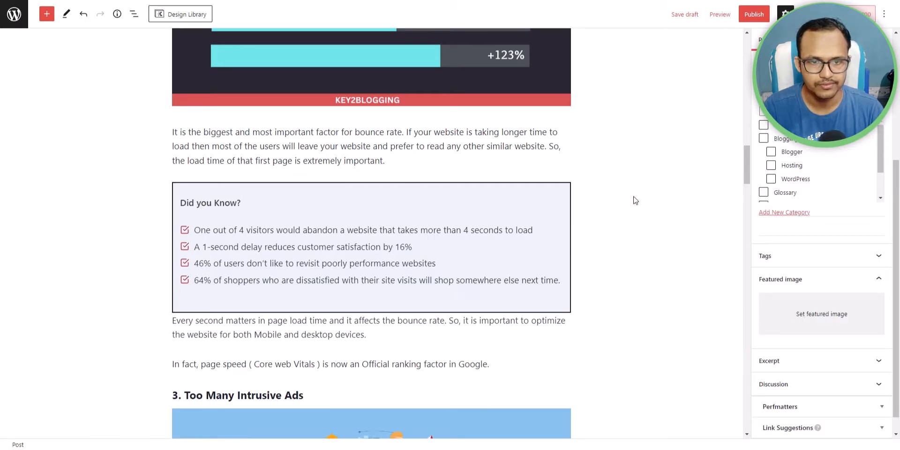
Step: Convert the five plugin name paragraphs under "7. Related posts" into a bulleted list and transform it into an icon list
scroll(322, 172, down, 20)
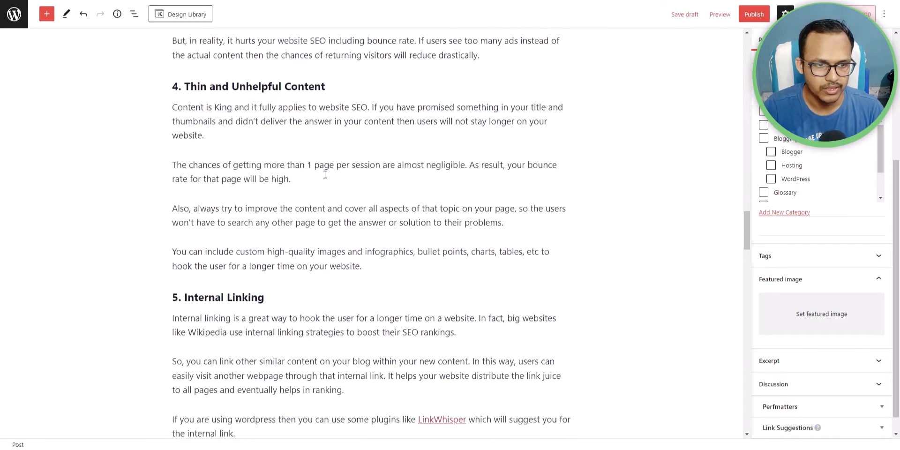
scroll(322, 176, down, 15)
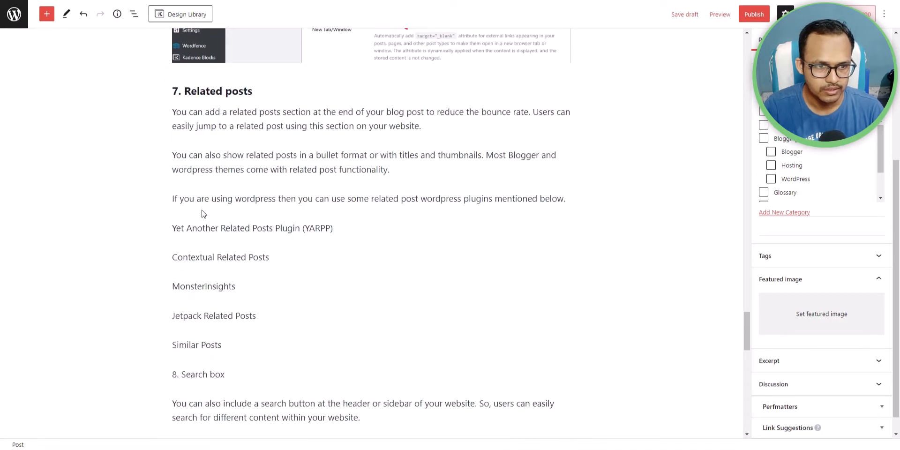
scroll(203, 214, down, 1)
drag(174, 180, 256, 293)
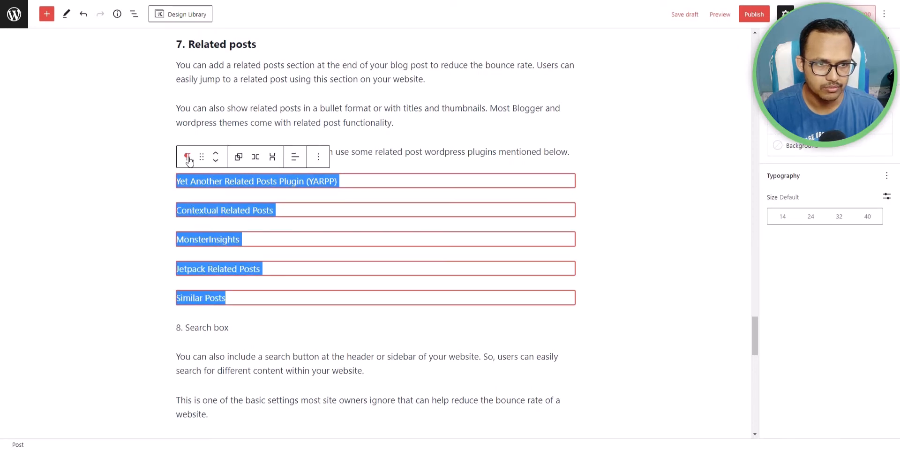
click(187, 156)
click(206, 218)
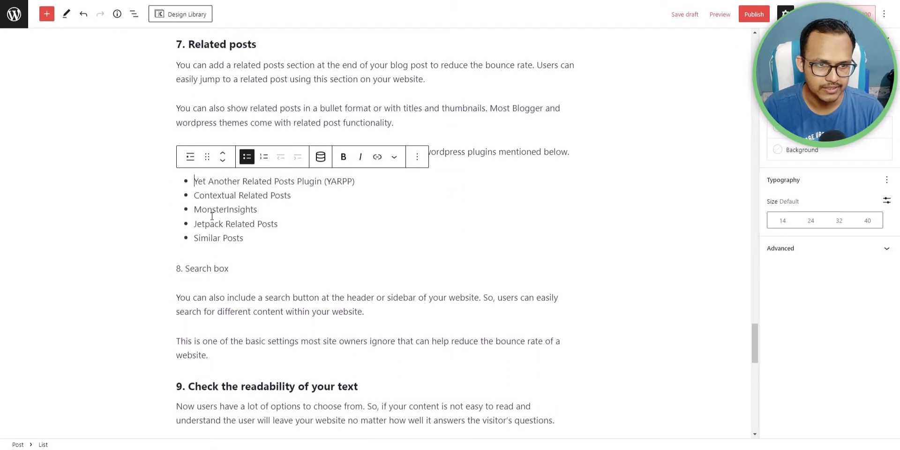
click(190, 156)
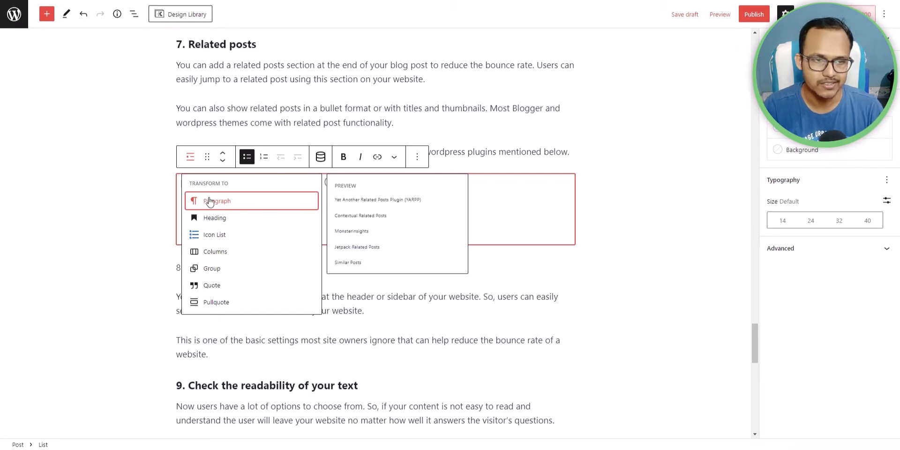
click(214, 234)
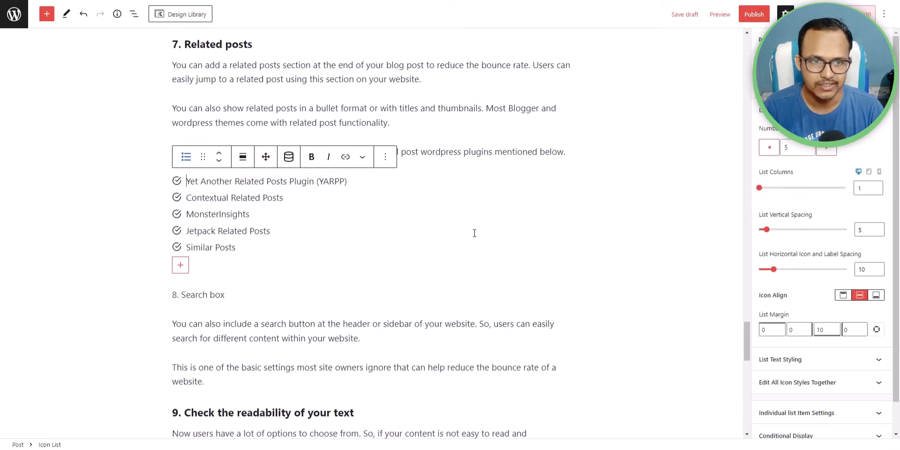
Step: Color all icons of the related posts plugin list with the red palette color C44341
scroll(820, 346, down, 1)
click(820, 349)
scroll(824, 328, down, 5)
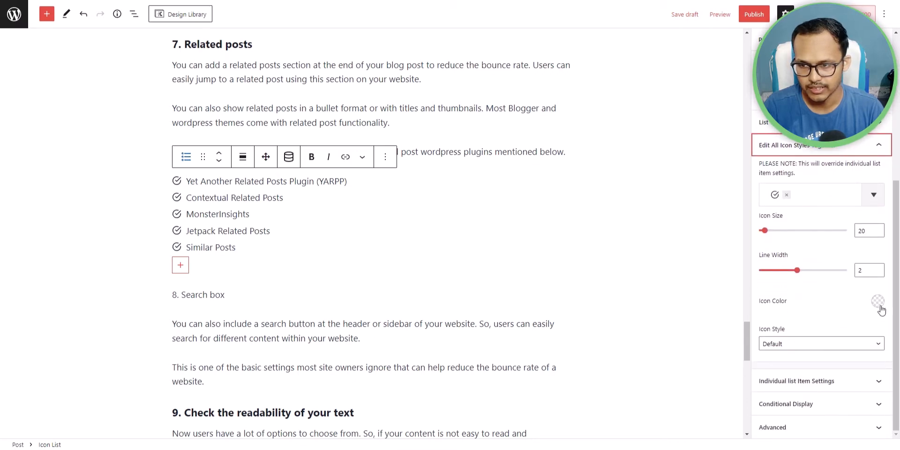
click(878, 302)
click(766, 275)
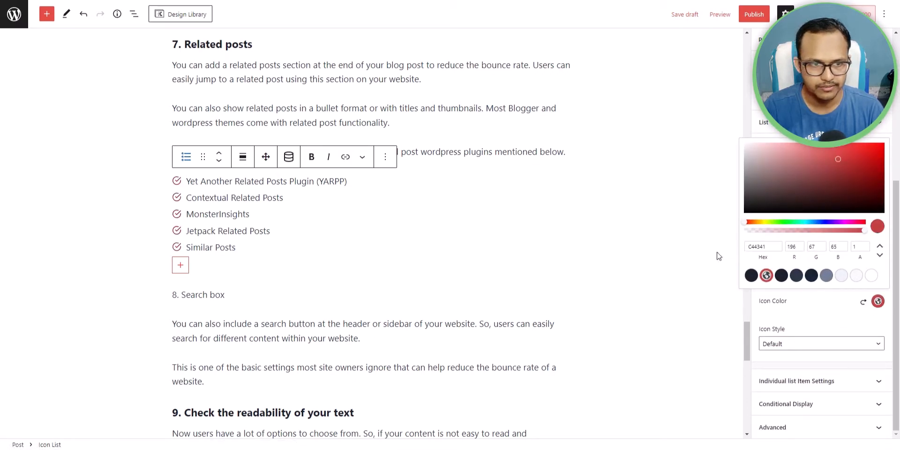
click(683, 203)
Step: Convert the "8. Search box" paragraph into a heading at the same level as the other numbered headings
scroll(395, 257, down, 2)
click(188, 247)
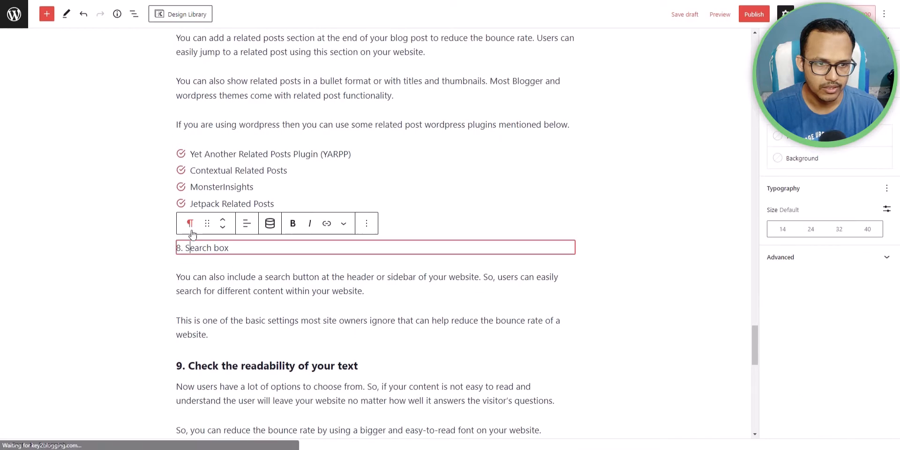
click(190, 223)
click(239, 266)
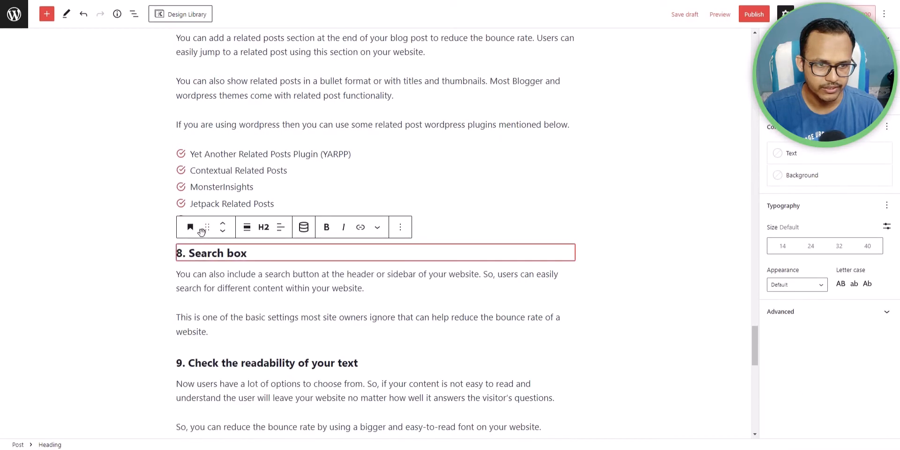
click(264, 227)
click(264, 227)
click(671, 236)
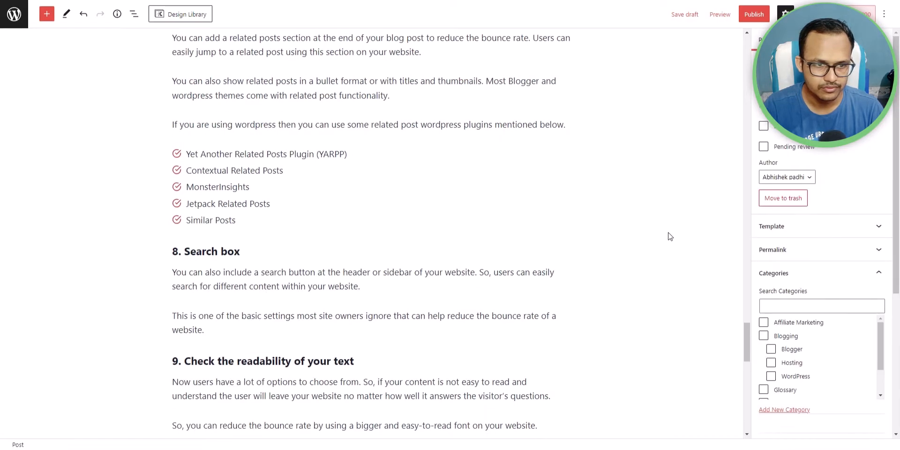
Step: Insert an Accordion block below the "Frequently Asked Question" heading, using the initial style with underlined pane titles and a blue active line
scroll(628, 222, down, 8)
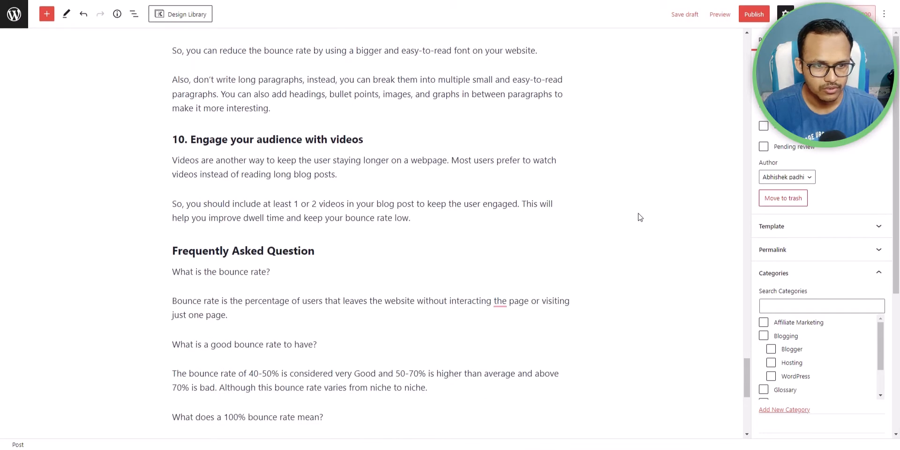
scroll(639, 217, down, 3)
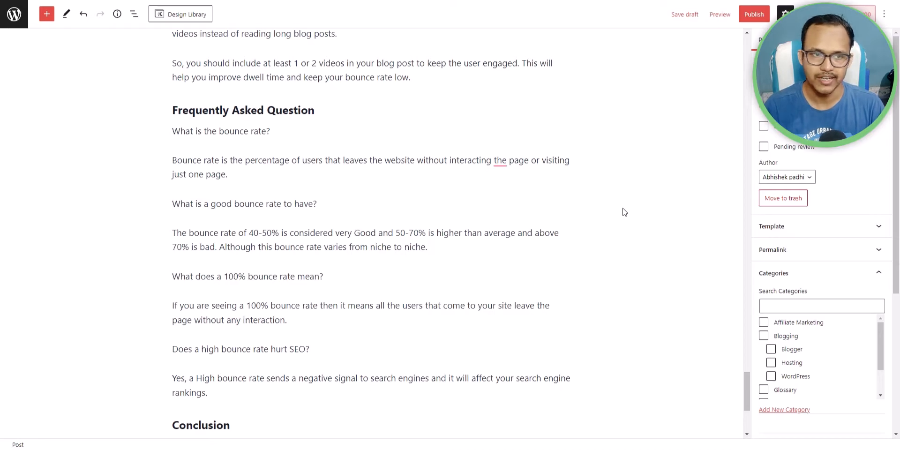
click(330, 114)
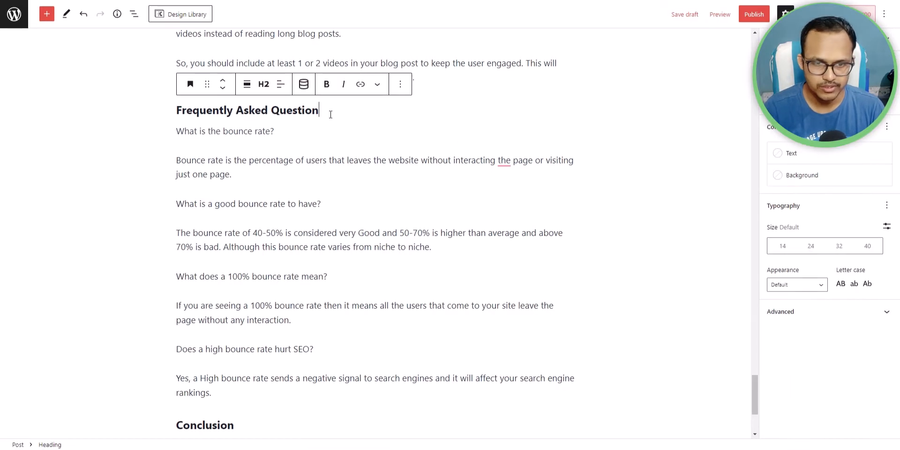
key(Return)
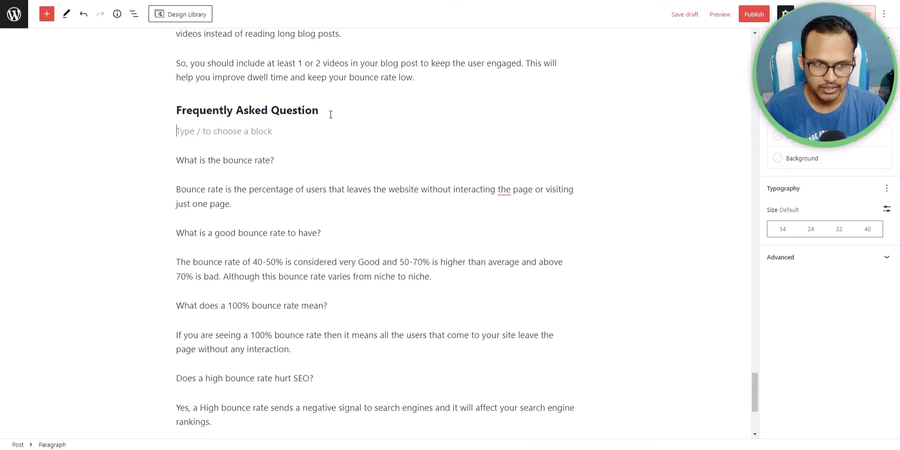
text(/ac)
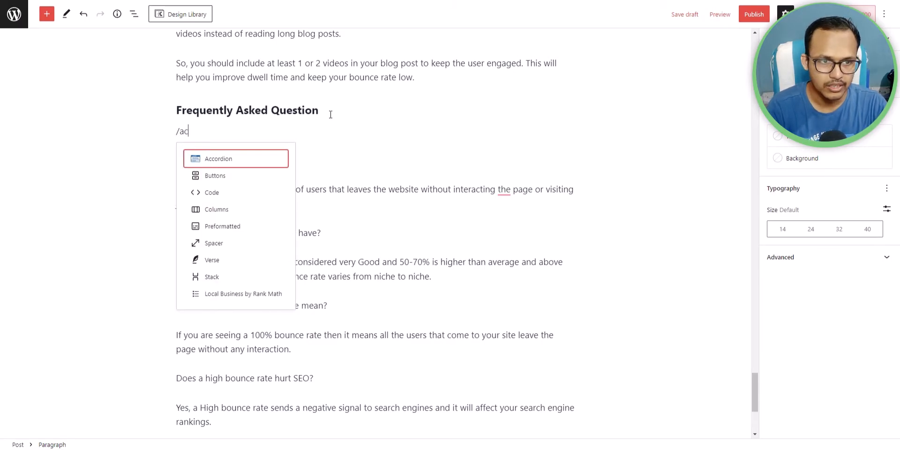
key(Return)
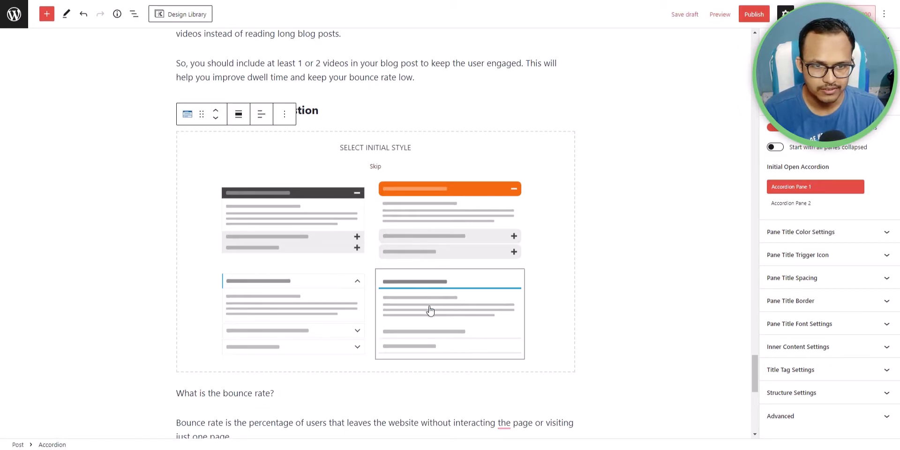
click(470, 307)
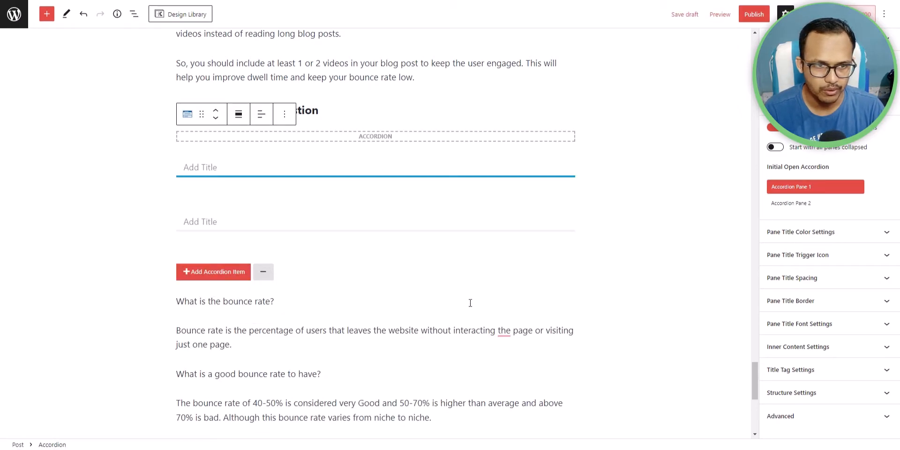
Step: Copy the question "What is the bounce rate?" into the title of the first accordion pane
click(222, 301)
key(ctrl+a)
key(ctrl+c)
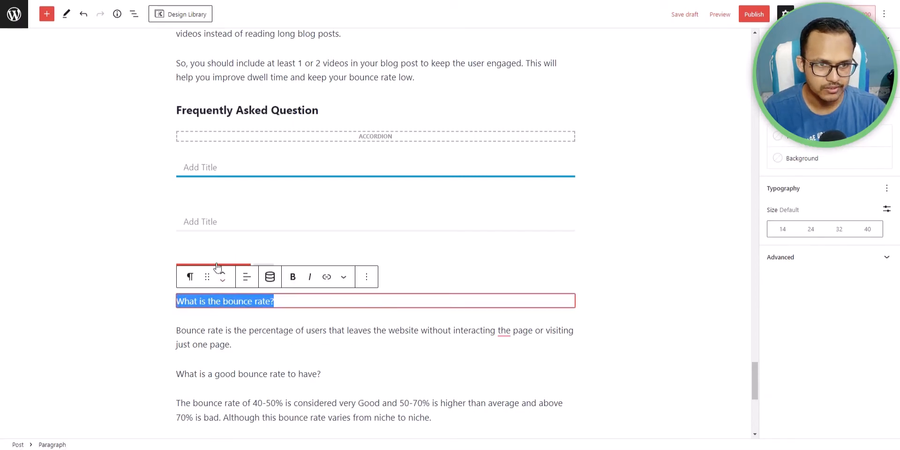
click(195, 175)
key(ctrl+v)
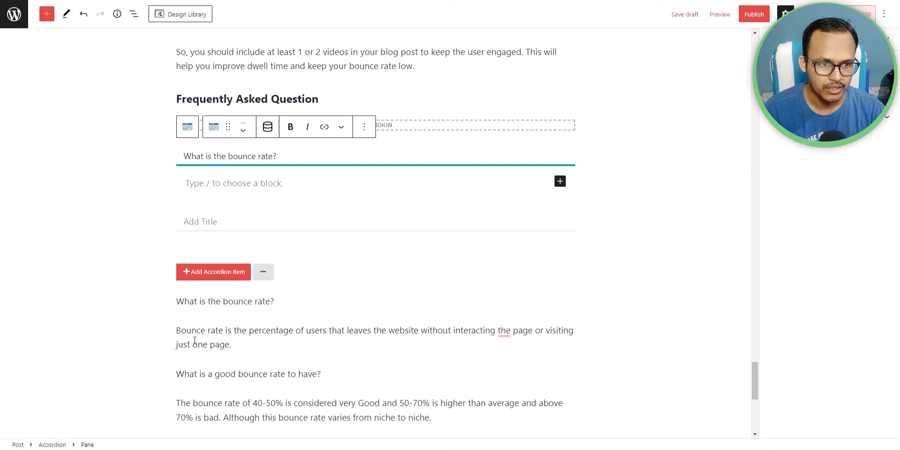
Step: Copy the bounce rate definition paragraph into the first pane's content, and select the question "What is a good bounce rate to have?"
triple_click(205, 323)
key(ctrl+c)
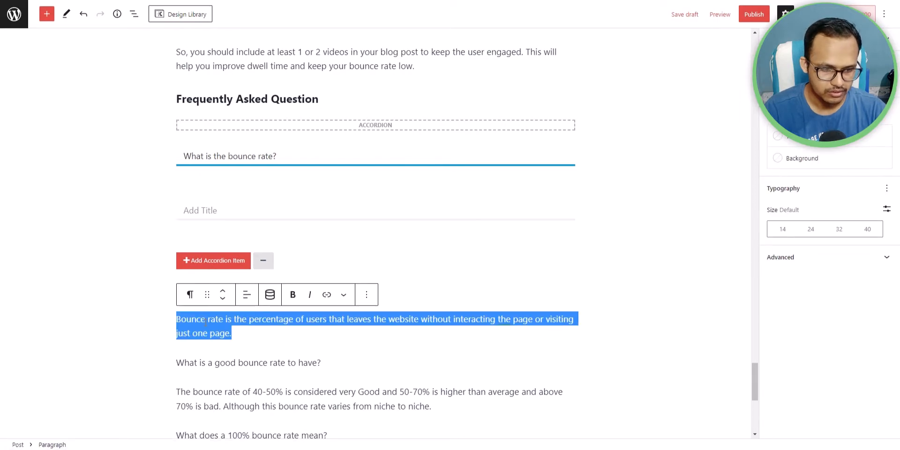
click(226, 211)
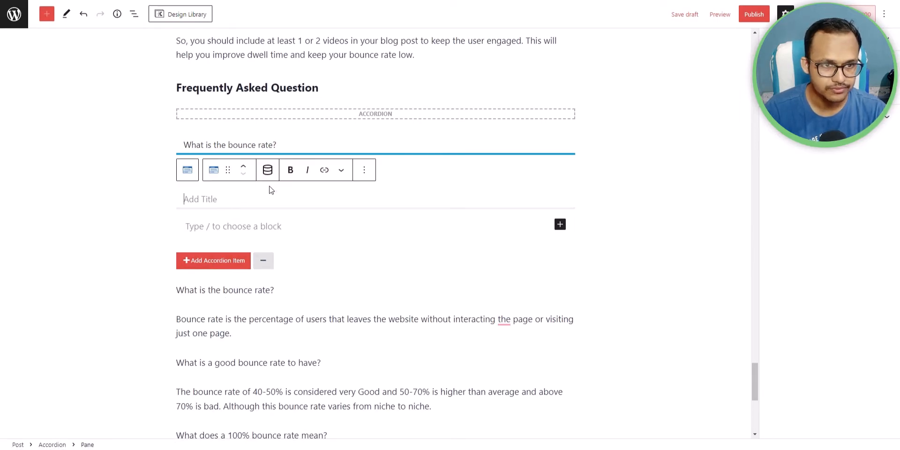
click(345, 151)
click(227, 162)
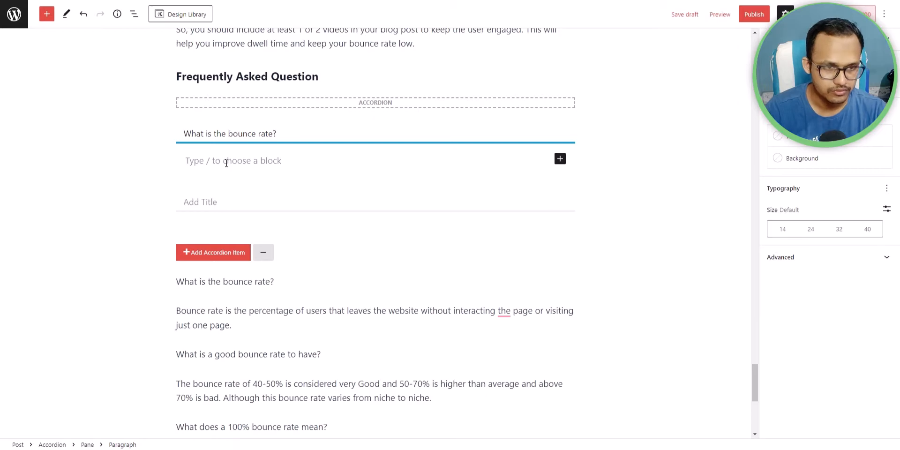
key(ctrl+v)
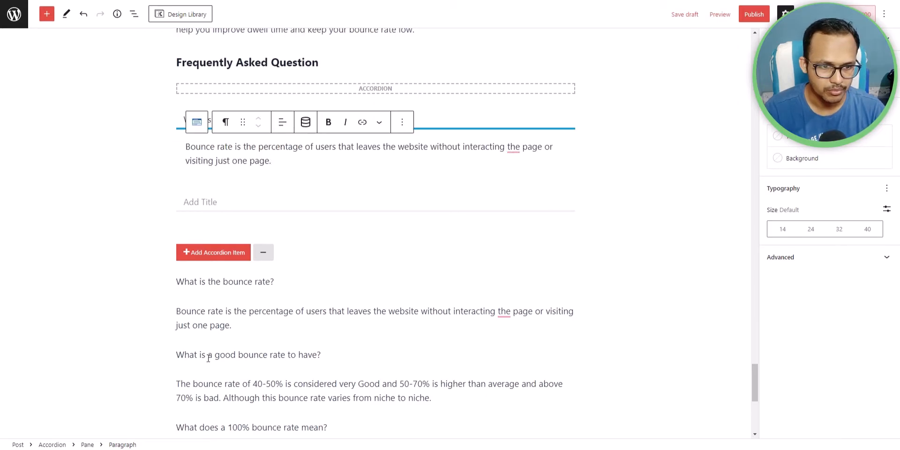
triple_click(208, 355)
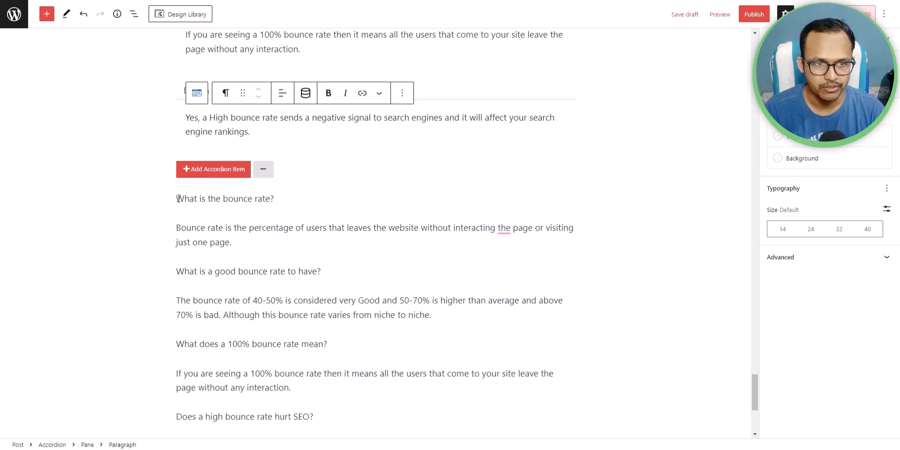
Step: Delete the original FAQ question and answer paragraphs between the accordion and the "Conclusion" heading, including the leftover empty paragraphs
click(179, 198)
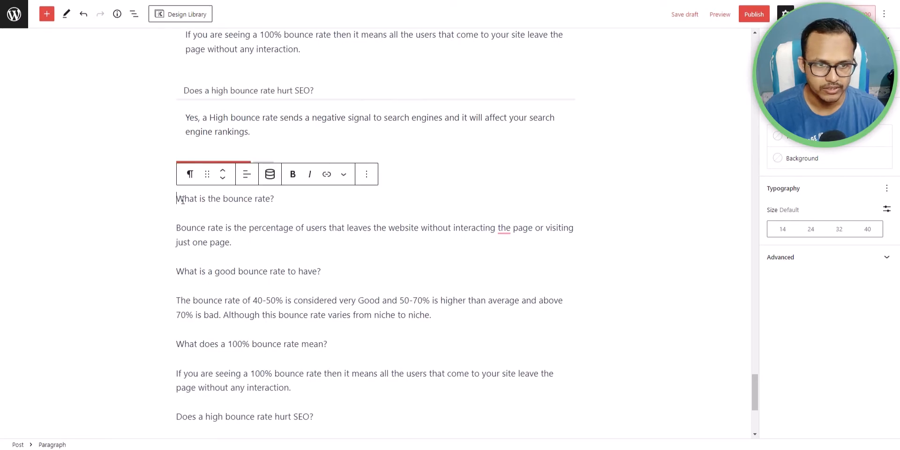
drag(179, 198, 331, 410)
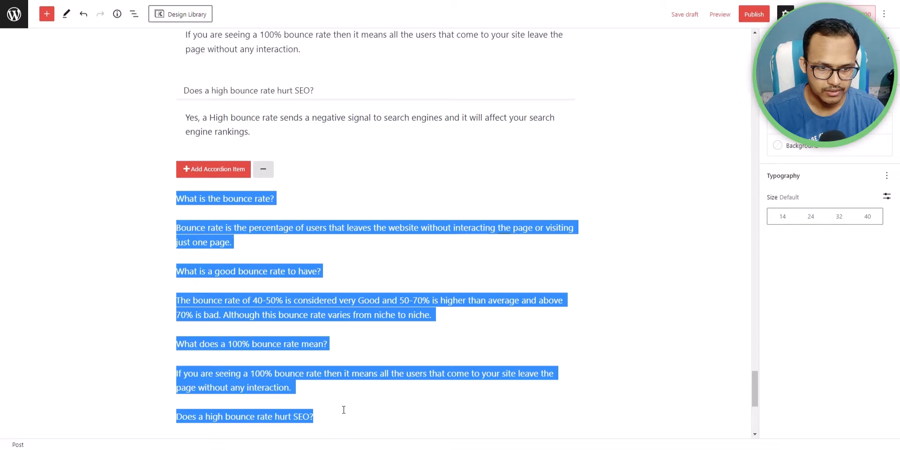
key(BackSpace)
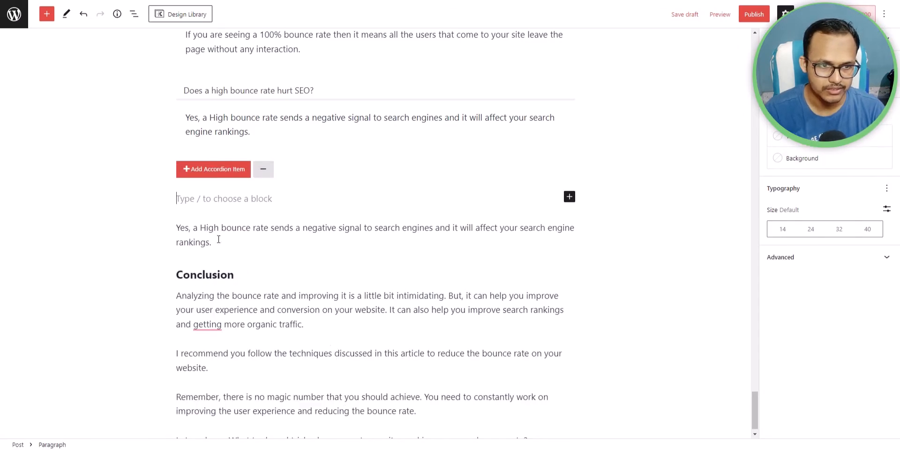
drag(218, 240, 182, 228)
key(BackSpace)
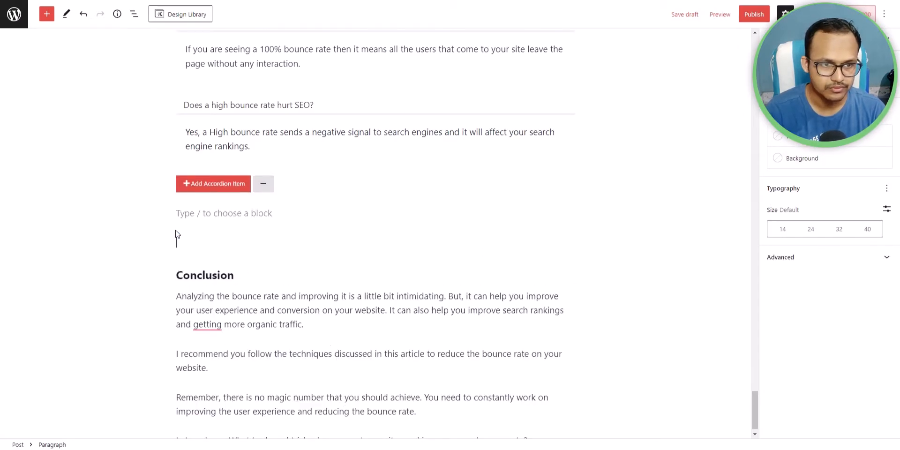
key(BackSpace)
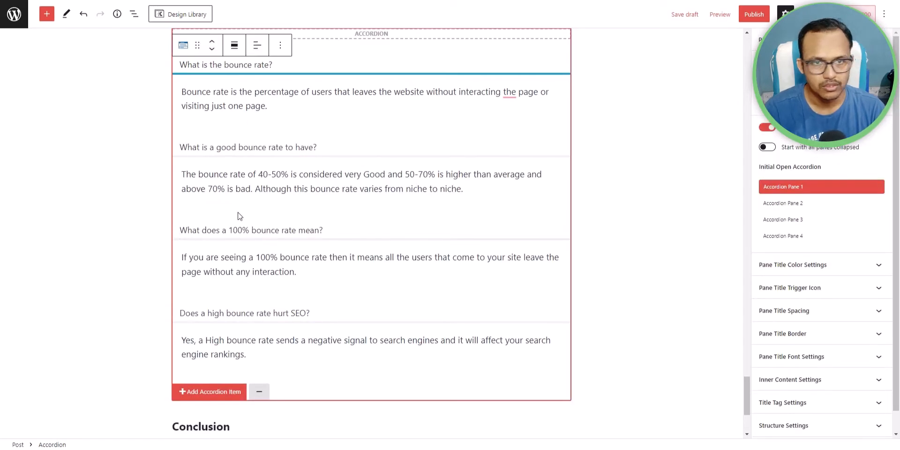
Step: Show a trigger icon on the accordion's pane titles, using the plain plus/minus icon style
scroll(406, 140, up, 2)
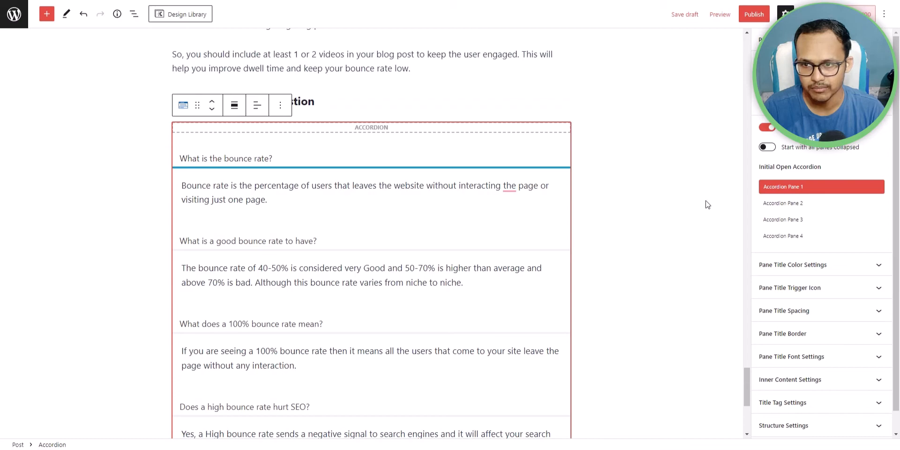
click(826, 276)
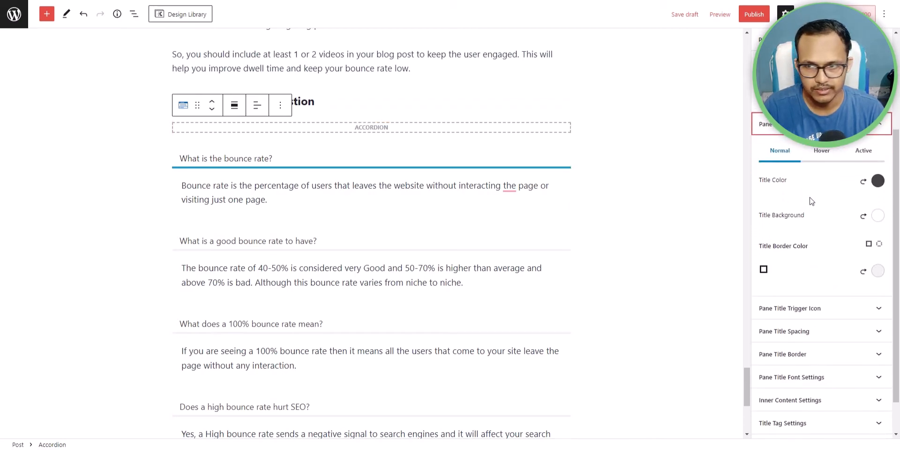
click(824, 123)
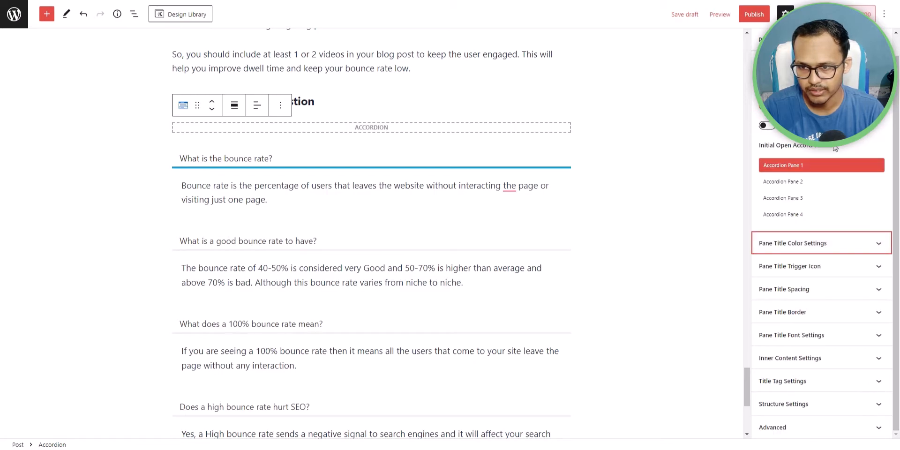
click(815, 273)
click(767, 190)
click(792, 241)
click(744, 269)
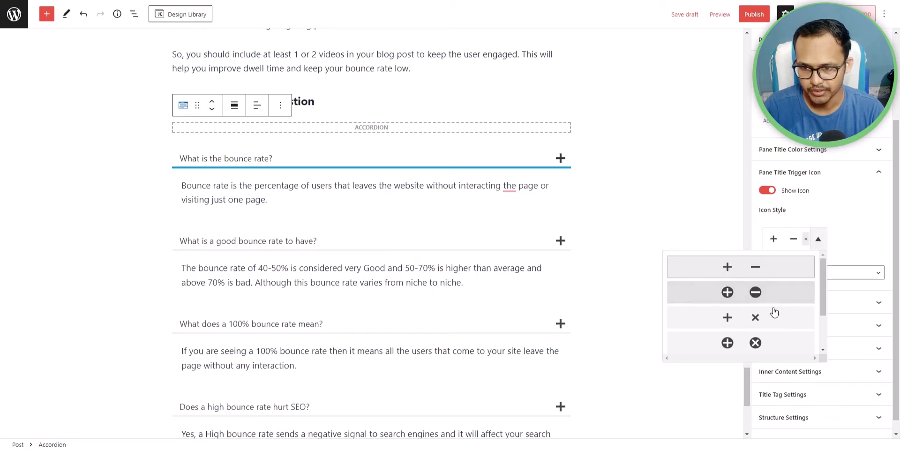
click(759, 342)
click(762, 272)
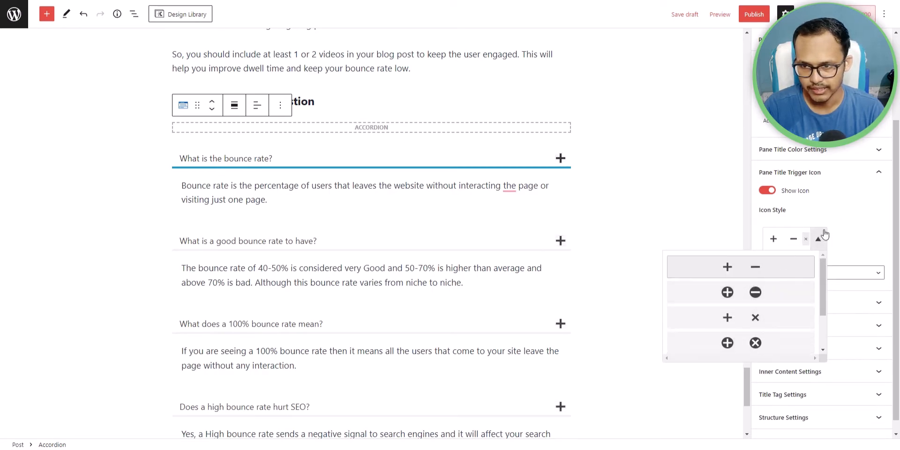
click(866, 201)
scroll(853, 204, down, 1)
Step: Try the Left icon side for the pane title trigger icons, and return the icon side to Right
click(821, 261)
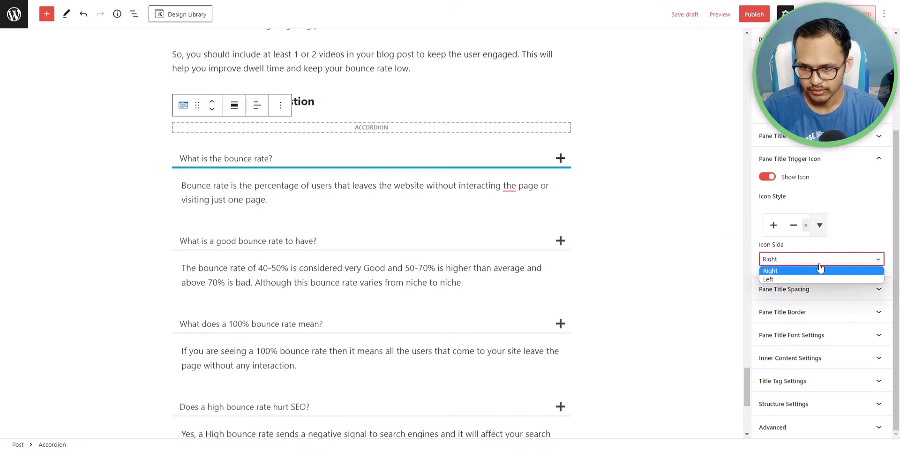
click(794, 279)
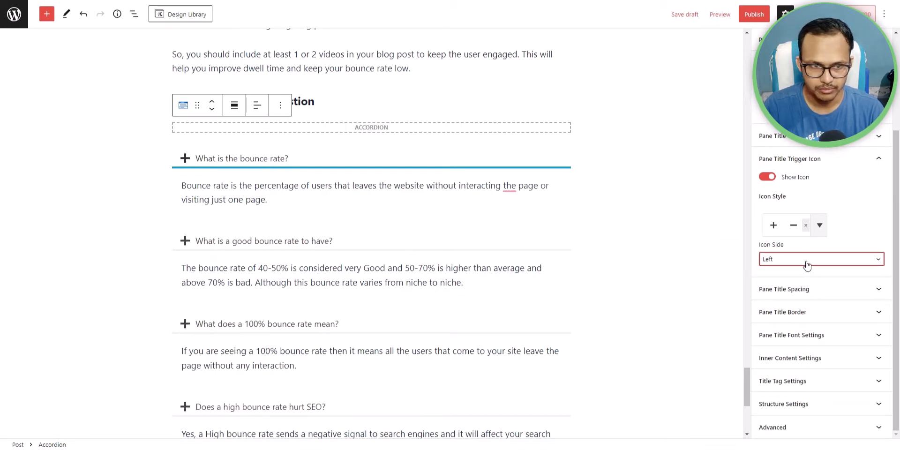
click(806, 265)
click(798, 271)
click(875, 225)
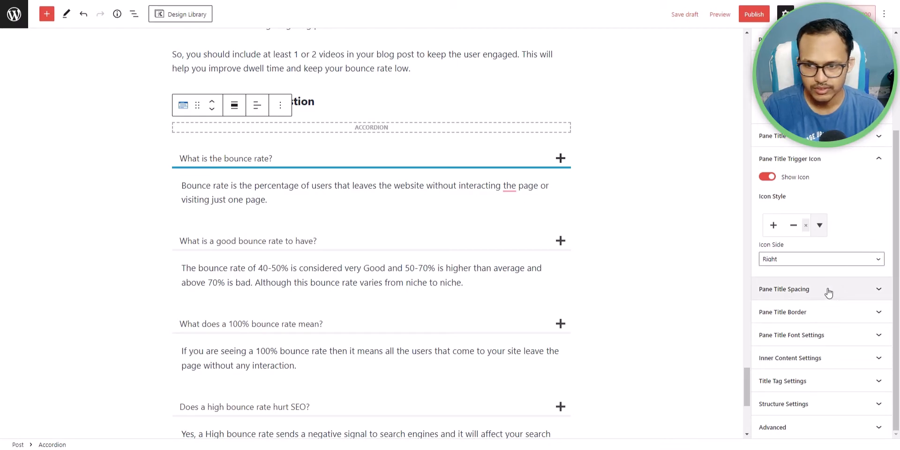
Step: Try out wider borders around the accordion's pane titles, and set the pane title border width to 0 px
click(821, 311)
scroll(821, 312, down, 2)
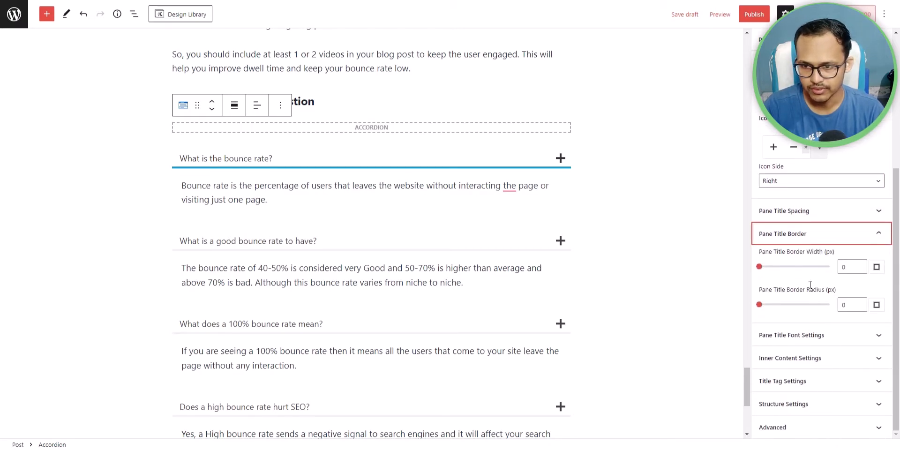
click(859, 265)
click(859, 265)
click(860, 265)
click(859, 265)
click(859, 266)
click(859, 265)
click(859, 269)
click(859, 269)
click(859, 269)
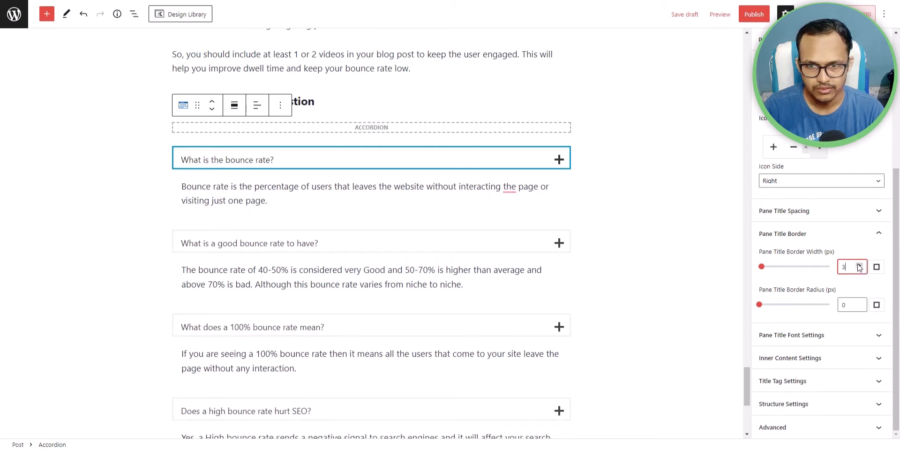
click(859, 269)
click(859, 269)
click(859, 269)
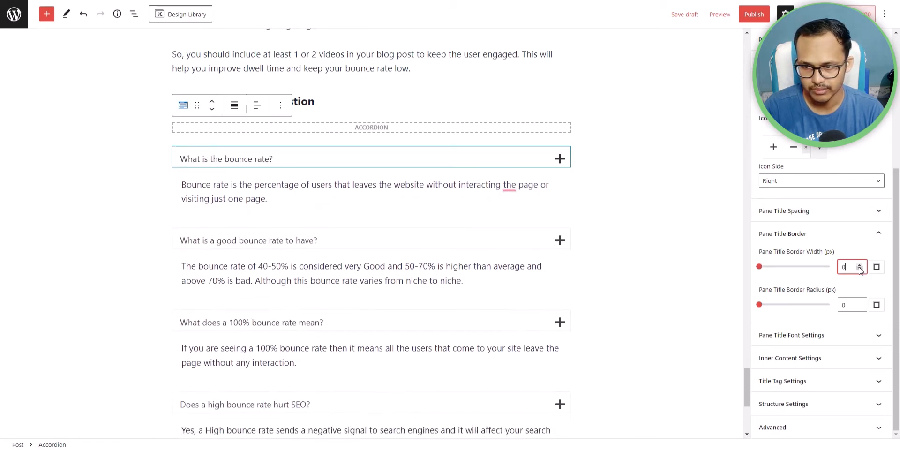
click(859, 247)
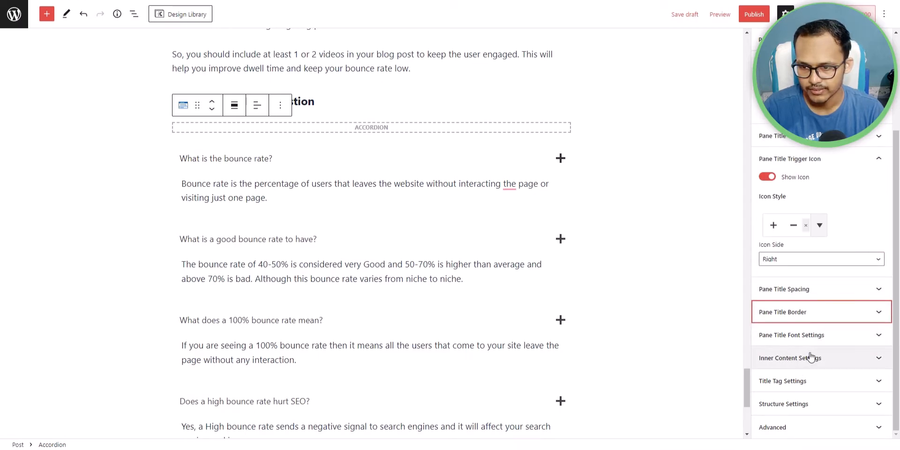
Step: Set the accordion pane title font to the Capitalize text transform and Bold weight
click(816, 338)
scroll(817, 270, down, 1)
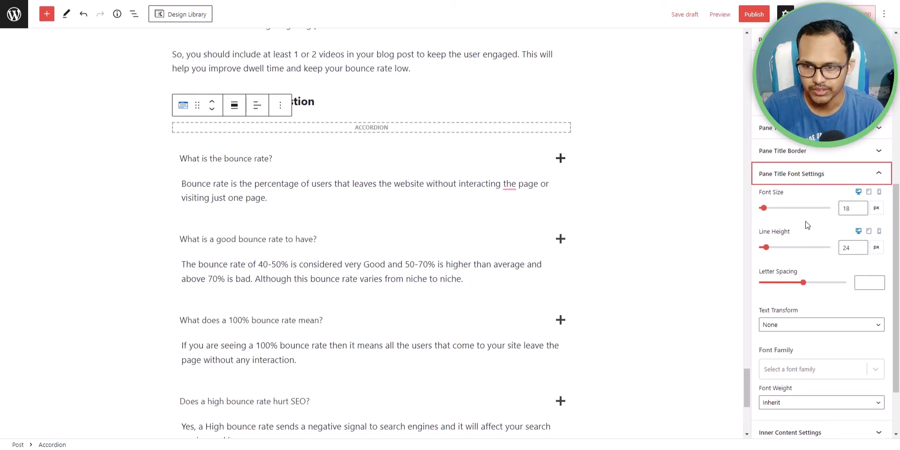
scroll(802, 278, down, 2)
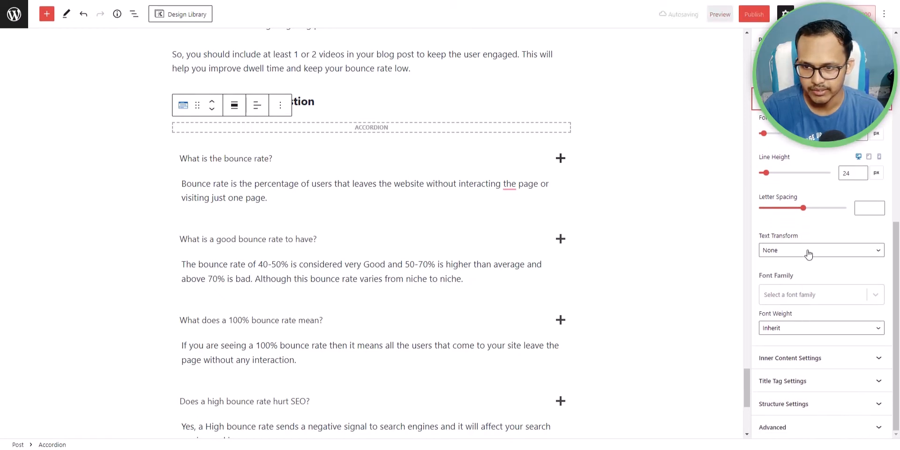
click(805, 251)
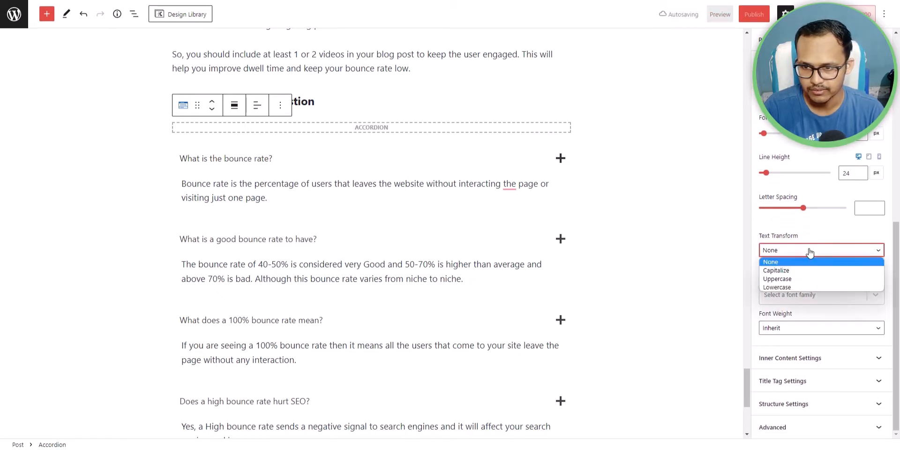
click(793, 270)
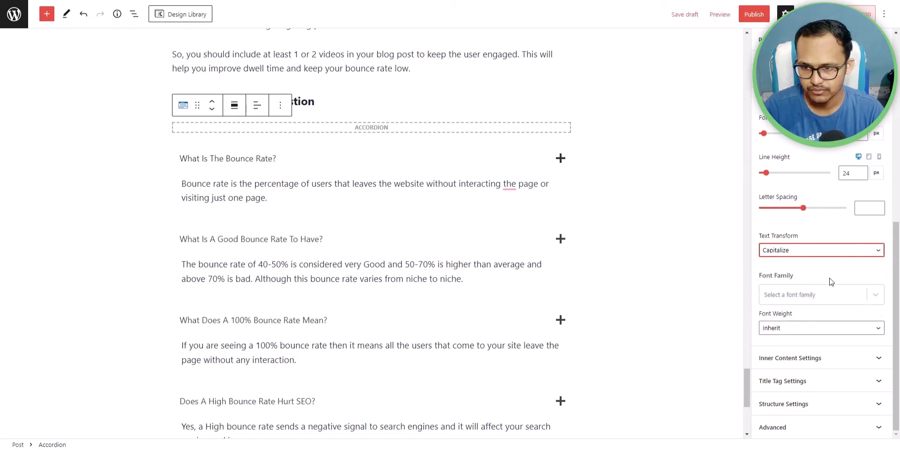
click(799, 329)
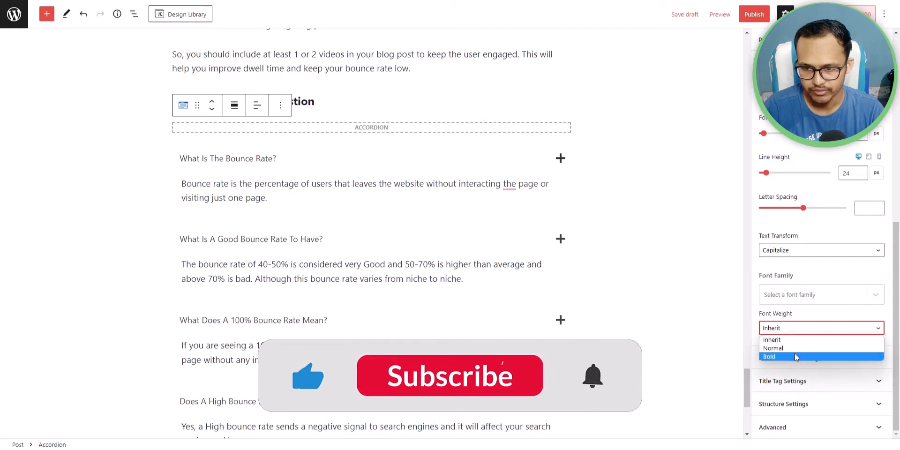
click(794, 356)
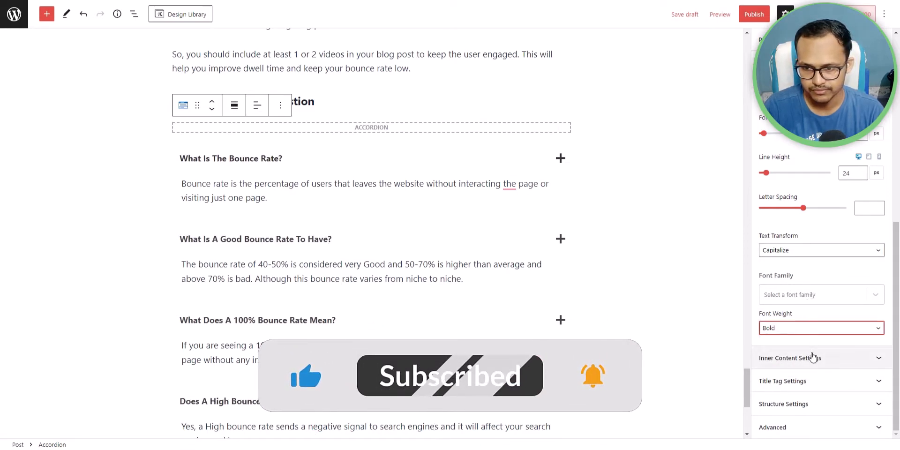
Step: Set the FAQ accordion's inner content background to the light palette color F7FAFC
click(812, 357)
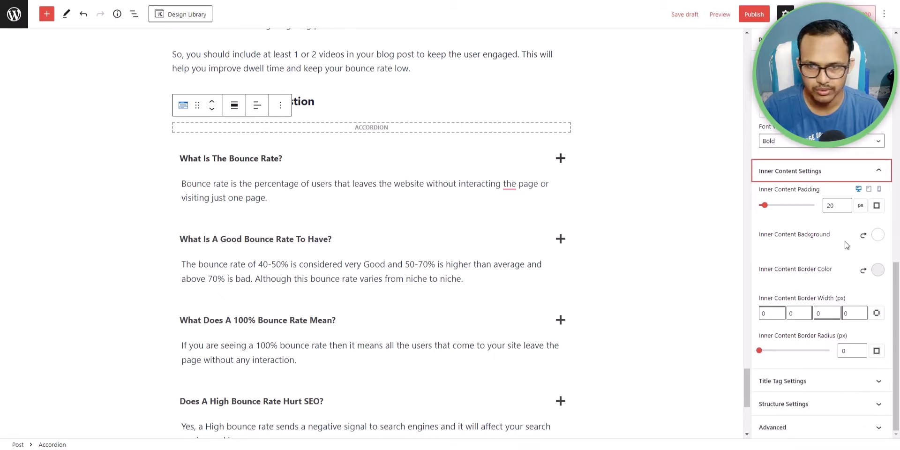
click(877, 235)
click(855, 209)
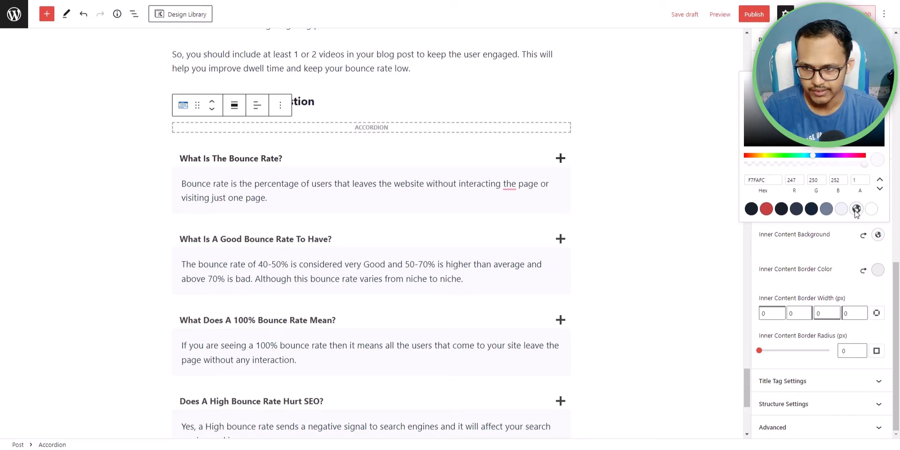
click(841, 209)
click(855, 209)
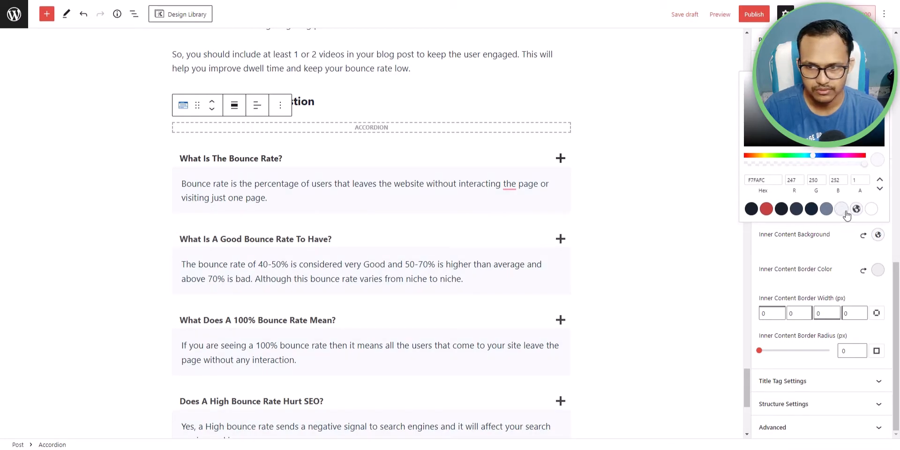
click(842, 244)
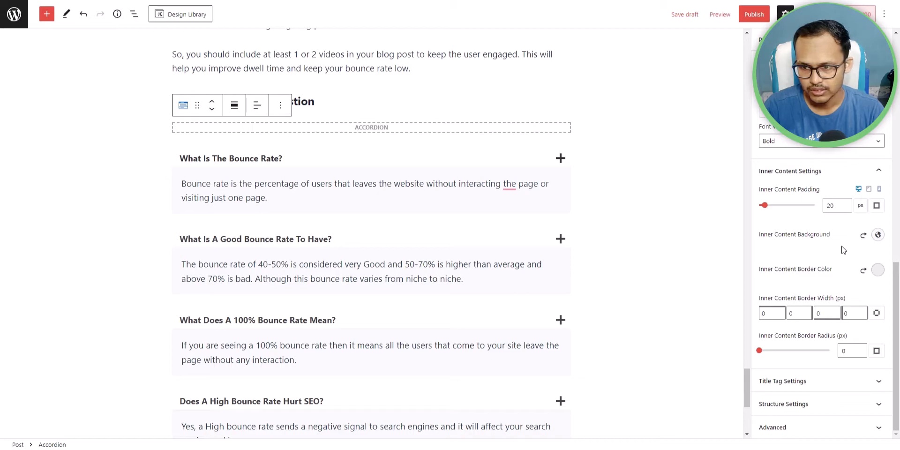
Step: Enable FAQ schema in the accordion block's structure settings
click(815, 408)
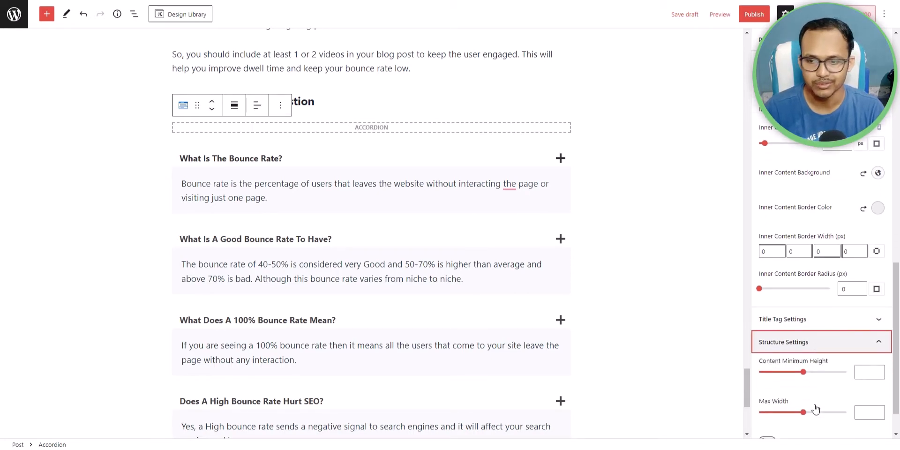
scroll(816, 407, down, 1)
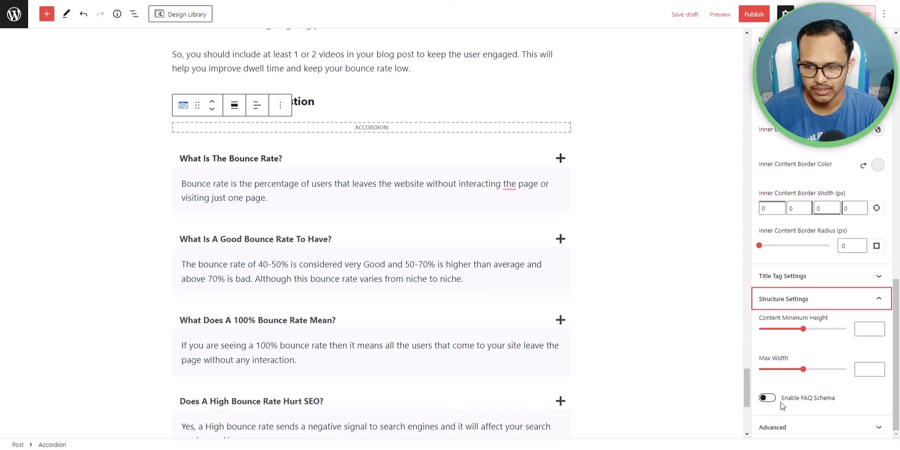
click(768, 398)
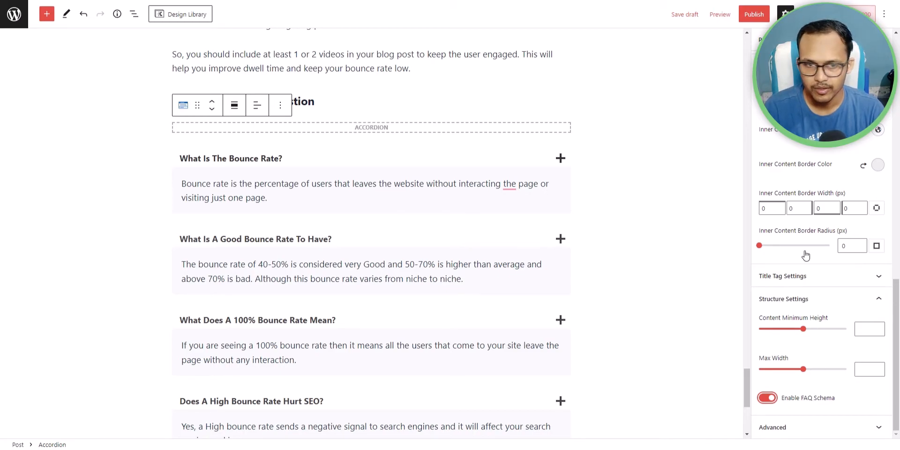
Step: Set the hover color of the accordion's pane titles to the red palette color C44341
click(536, 125)
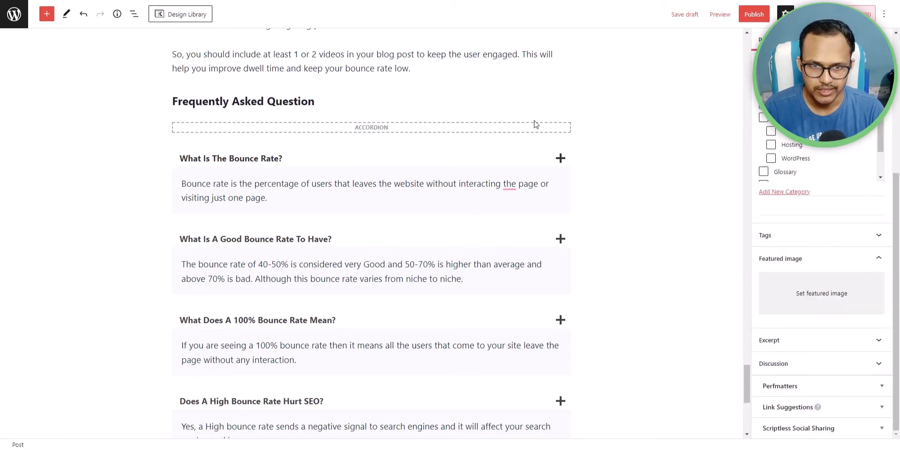
click(512, 132)
click(809, 263)
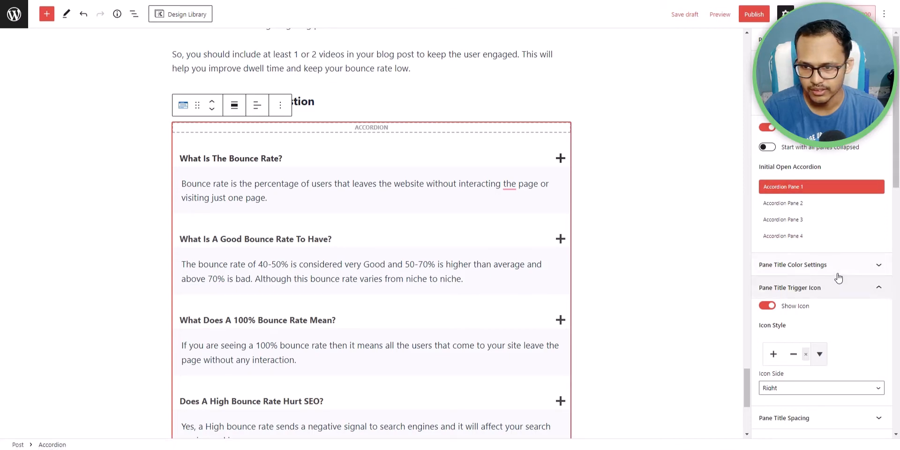
scroll(838, 260, down, 2)
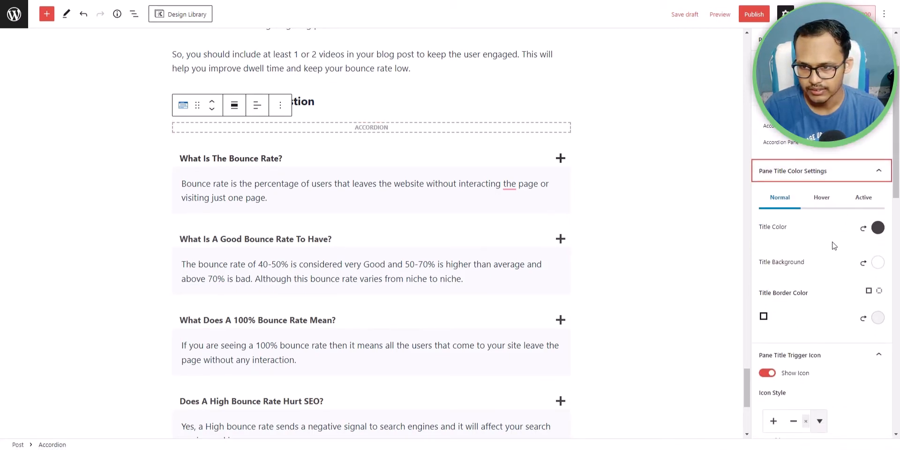
click(821, 197)
click(877, 228)
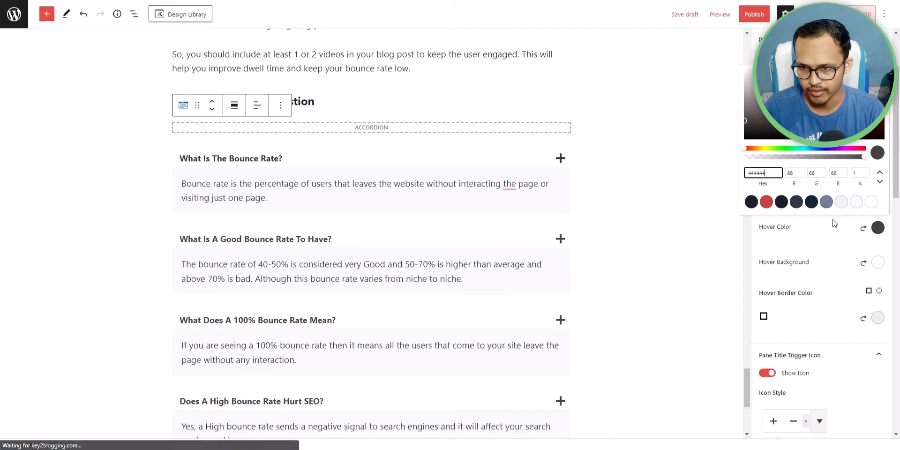
click(765, 202)
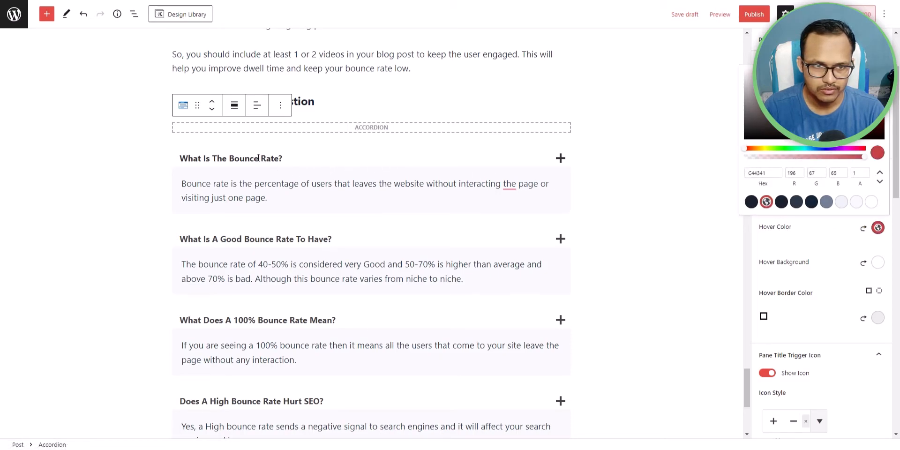
Step: Save the post as a draft and open its preview in a new tab
click(619, 177)
click(684, 14)
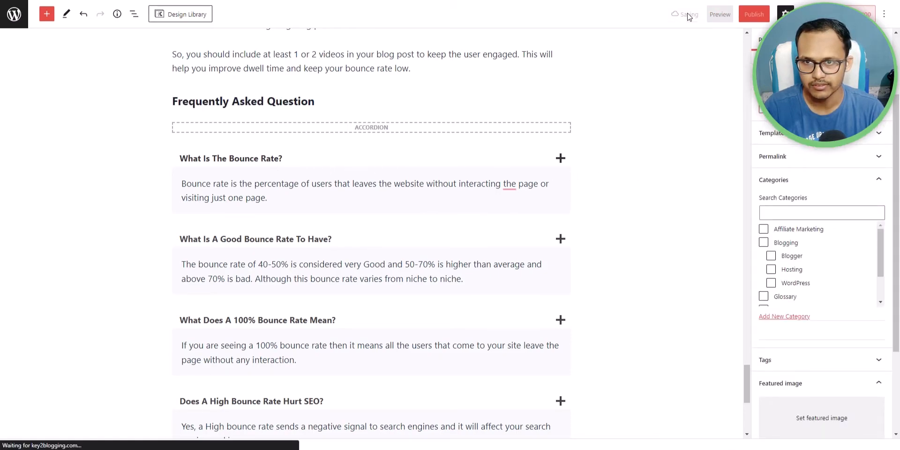
click(717, 15)
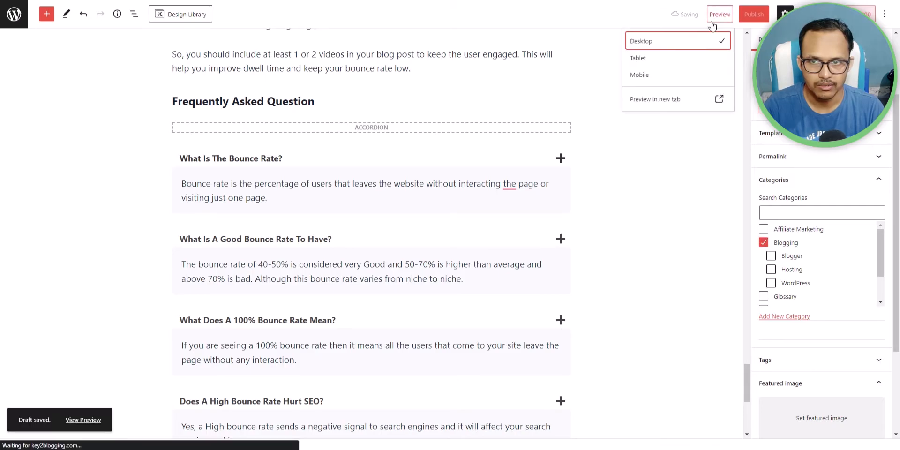
click(657, 98)
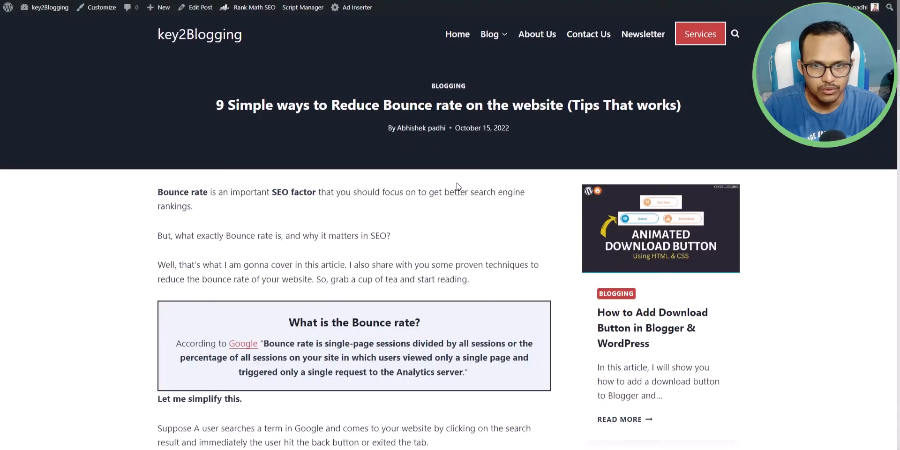
Step: Examine the previewed post, expanding the questions of the FAQ accordion and looking over the article's earlier sections
scroll(466, 195, down, 20)
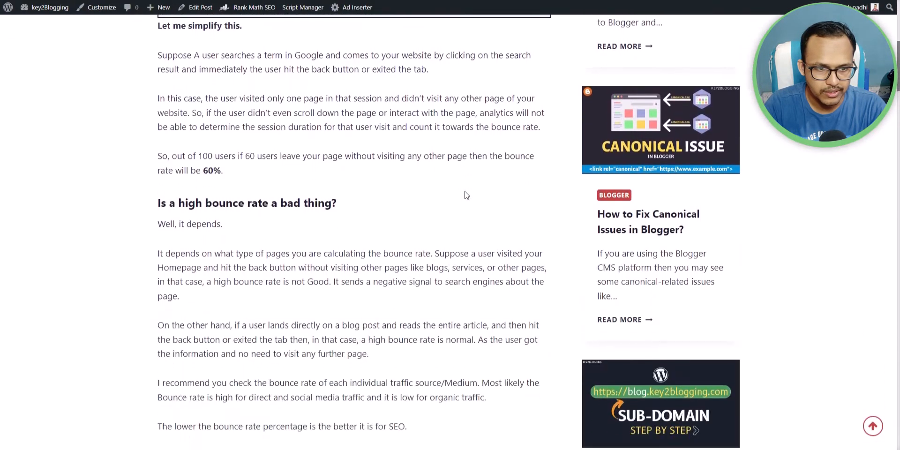
scroll(467, 194, down, 20)
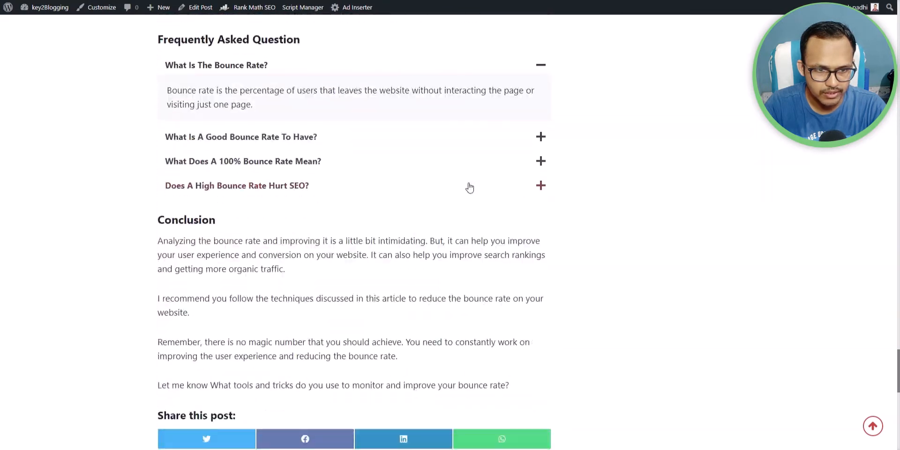
scroll(469, 188, up, 2)
click(539, 230)
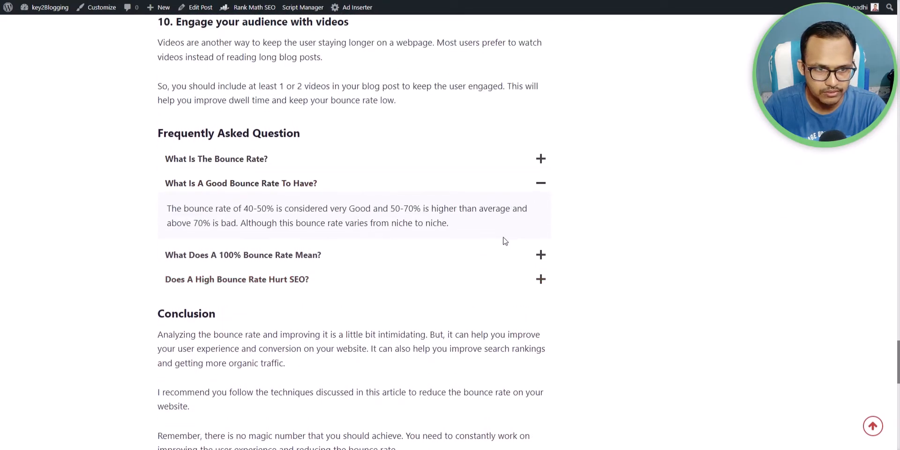
click(513, 253)
click(496, 280)
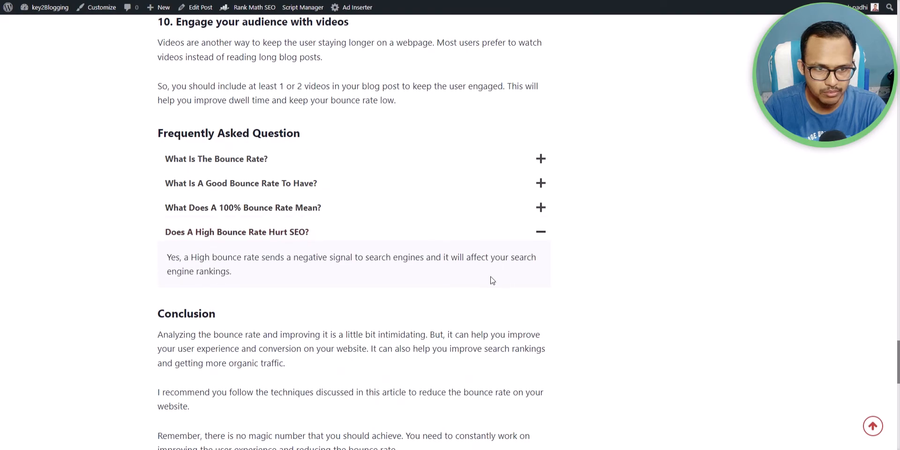
click(230, 158)
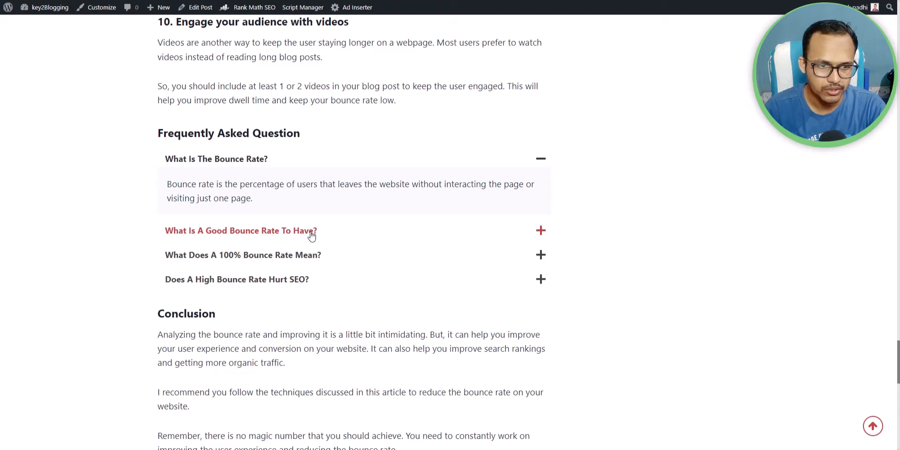
scroll(445, 214, up, 2)
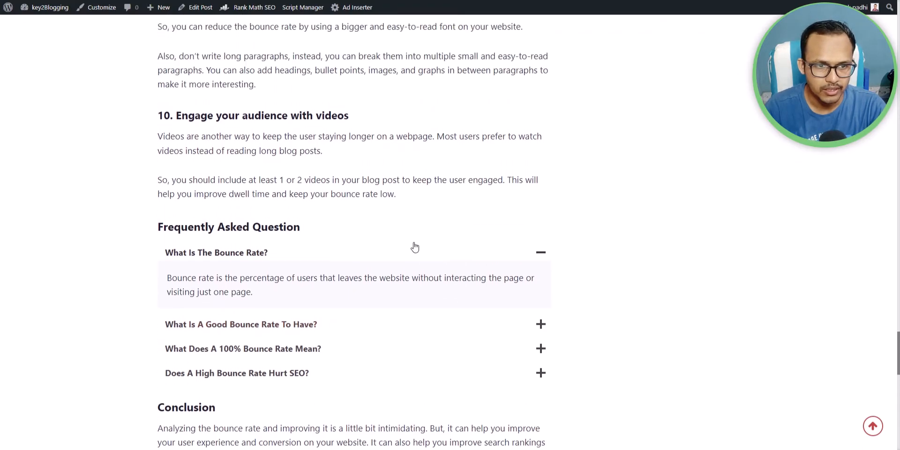
click(415, 247)
scroll(629, 255, up, 10)
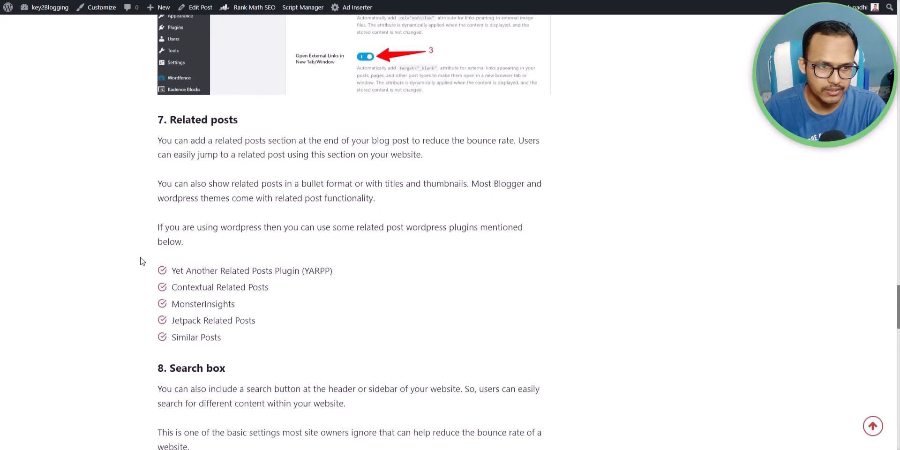
scroll(393, 303, up, 12)
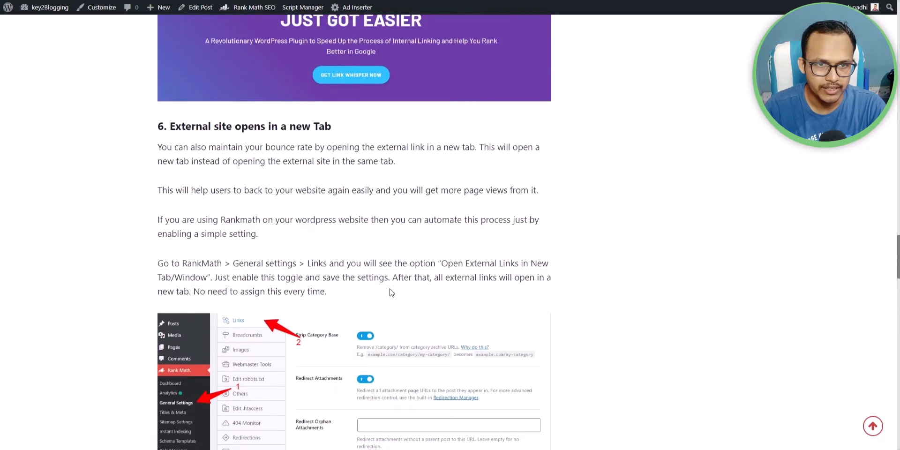
scroll(421, 229, up, 5)
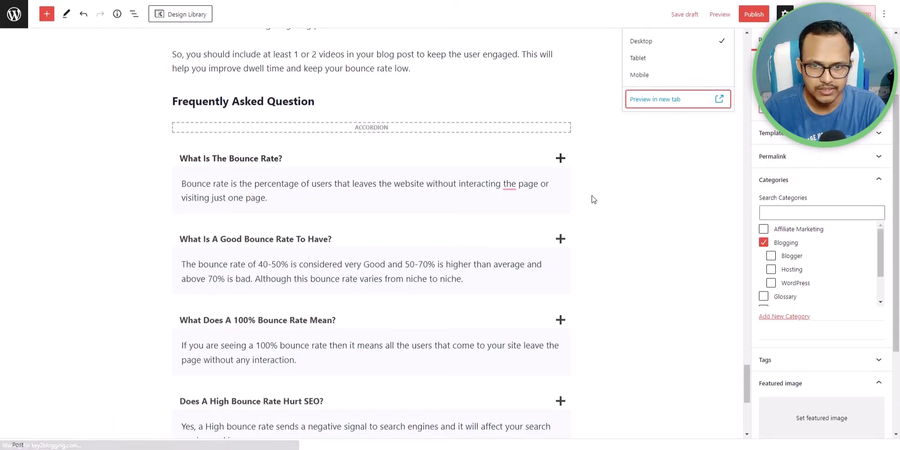
Step: Back in the editor, replace the Rank Math settings image in section 6 with the uploaded file "open link in new tab in wordpress"
scroll(623, 247, up, 18)
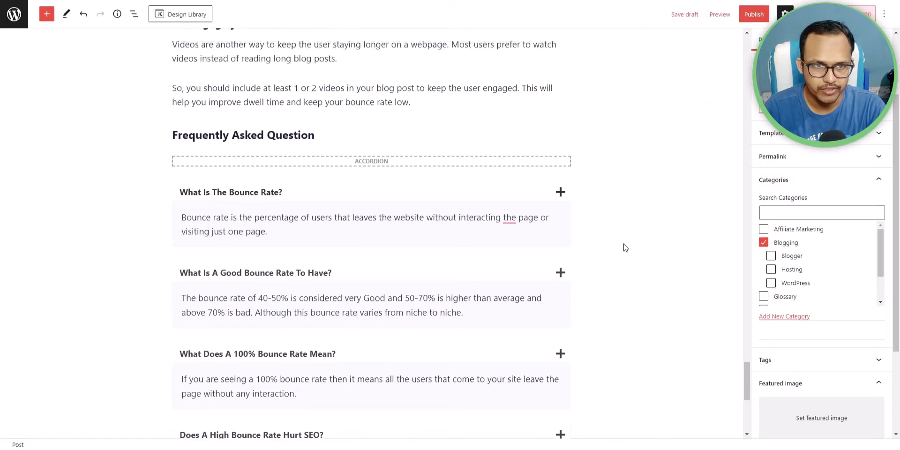
scroll(349, 225, up, 2)
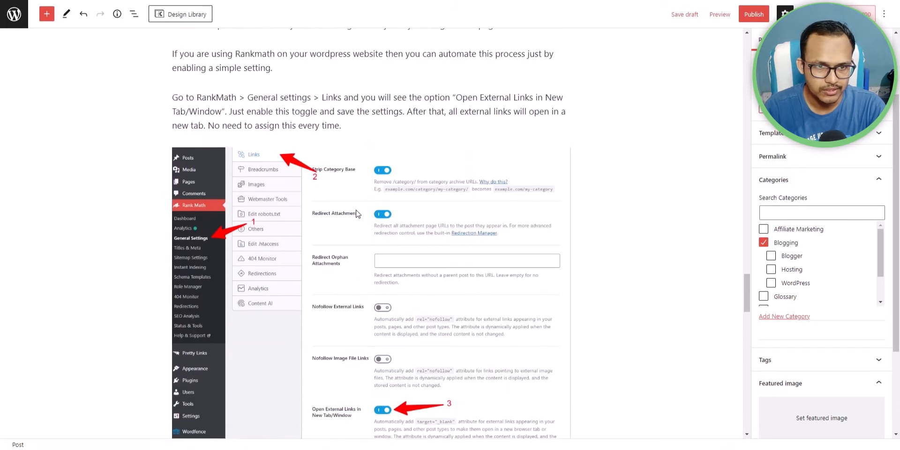
click(358, 211)
click(317, 130)
click(336, 178)
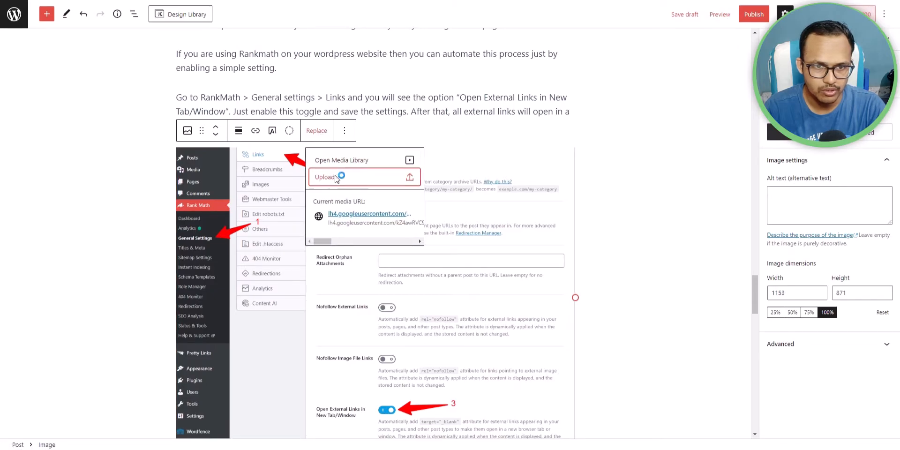
click(312, 127)
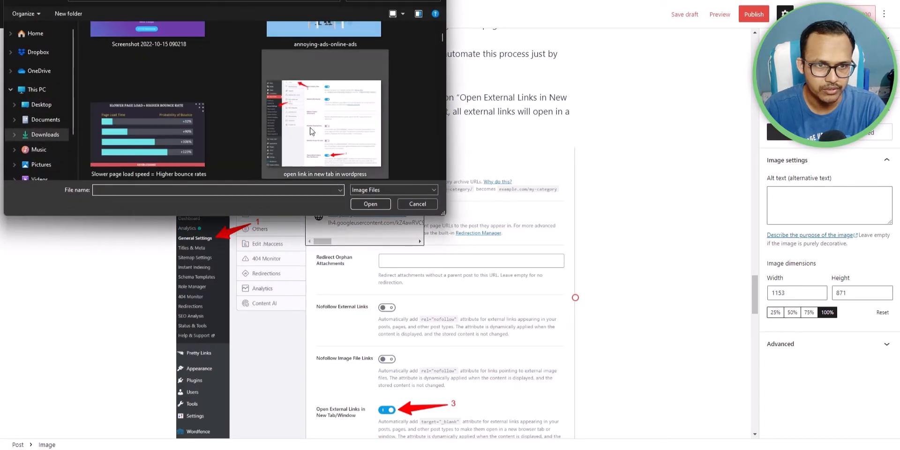
click(372, 205)
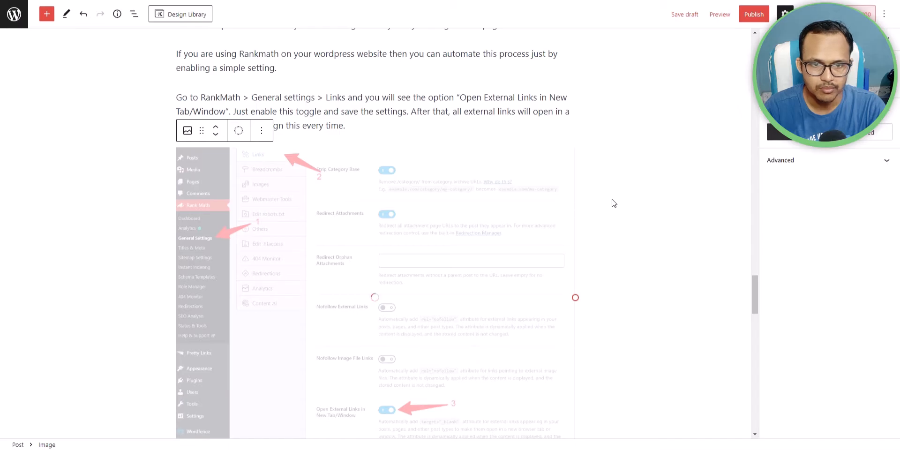
scroll(548, 209, up, 5)
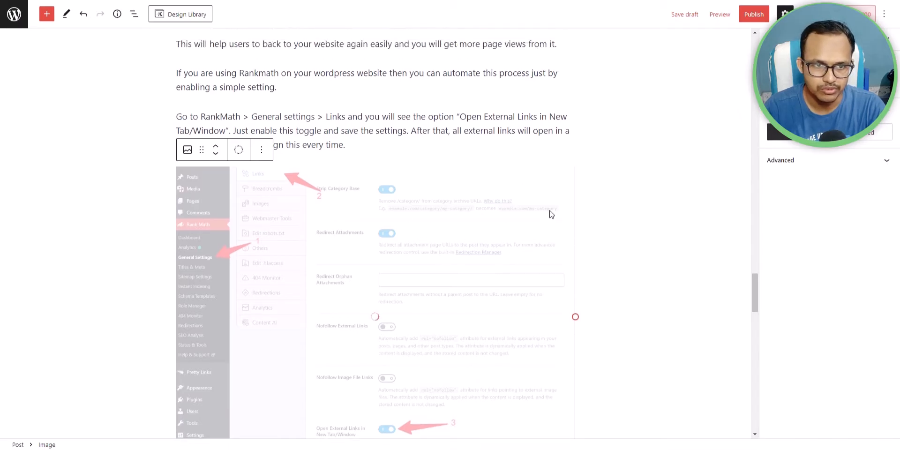
scroll(553, 200, up, 3)
click(351, 204)
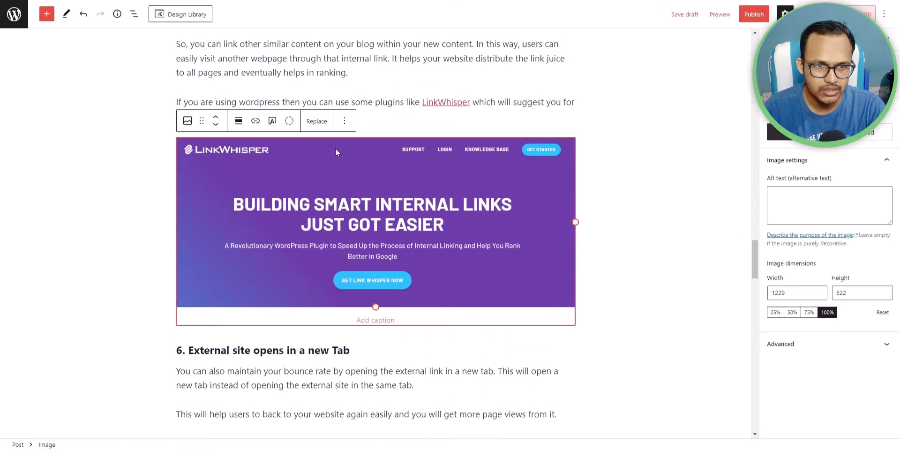
click(323, 121)
click(348, 170)
scroll(246, 130, down, 3)
click(206, 136)
click(370, 203)
Step: Upload the local image "How to reduce bounce rate in website" as the candidate for the post's featured image
scroll(631, 197, up, 15)
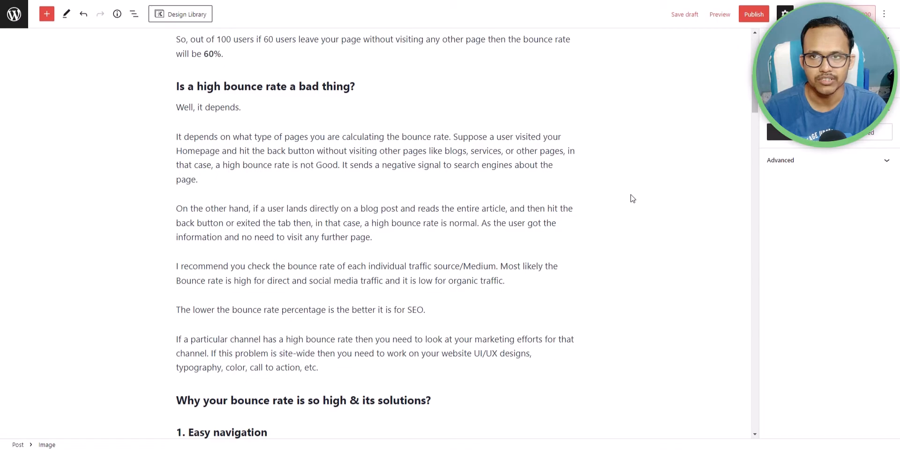
scroll(631, 198, up, 3)
scroll(632, 197, up, 6)
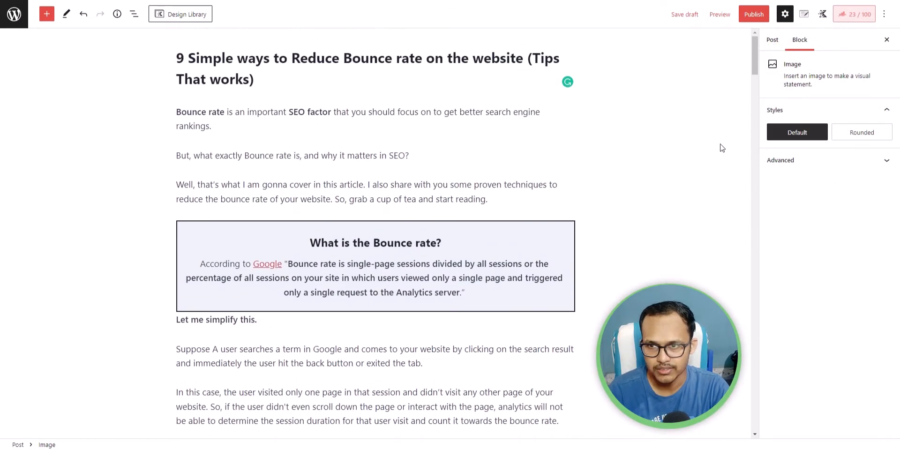
click(773, 40)
scroll(779, 234, down, 3)
scroll(778, 262, down, 1)
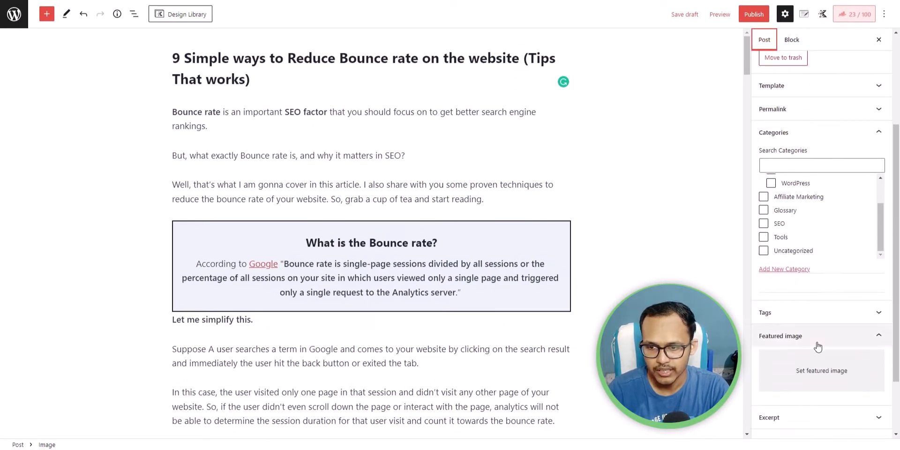
click(822, 368)
click(452, 210)
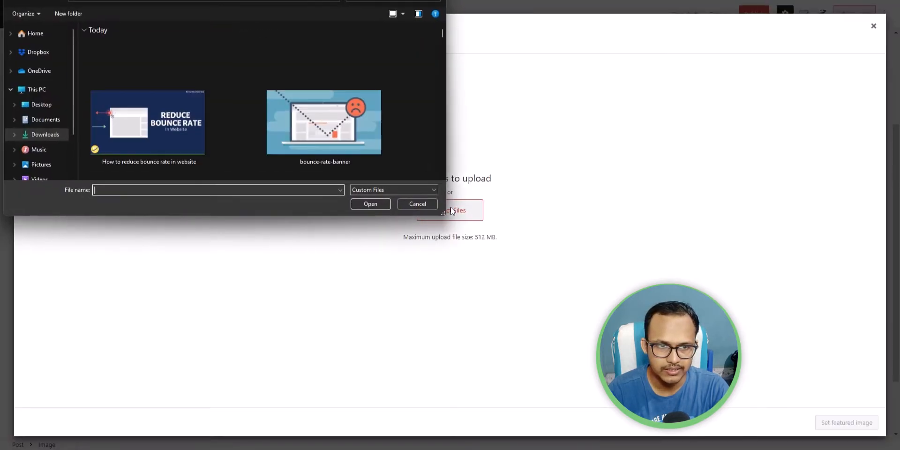
click(201, 136)
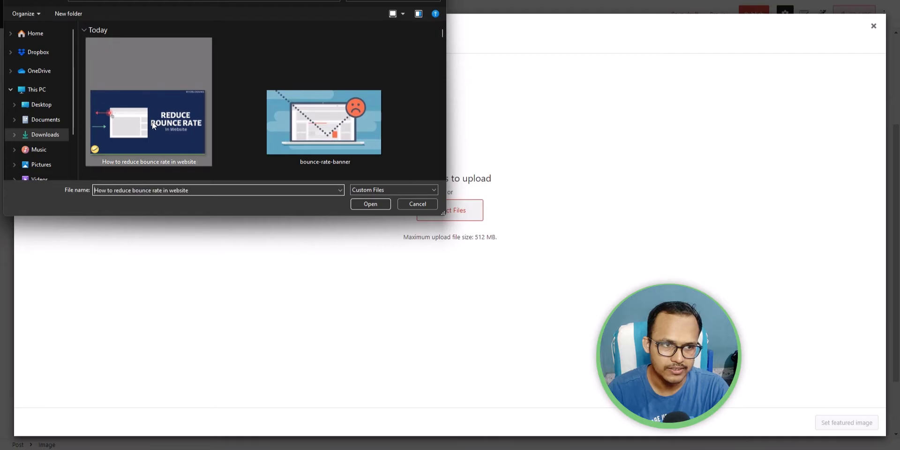
click(371, 203)
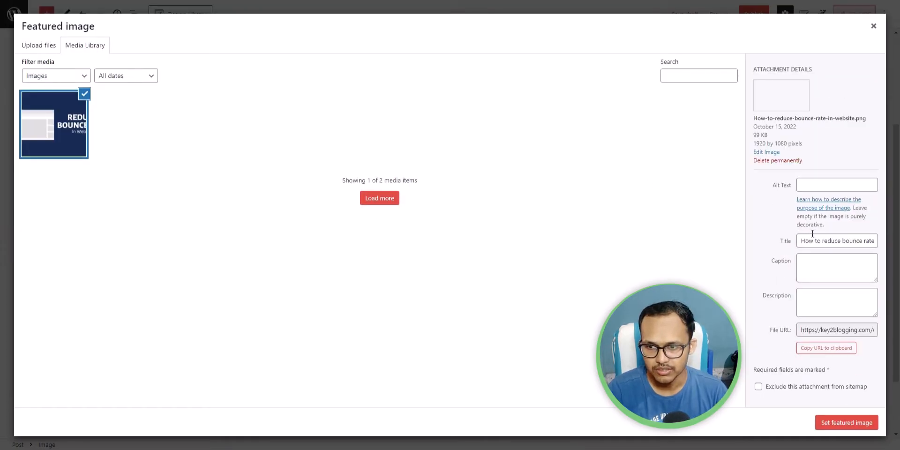
Step: Copy the uploaded image's title into its alt text and set it as the post's featured image
triple_click(815, 239)
key(ctrl+c)
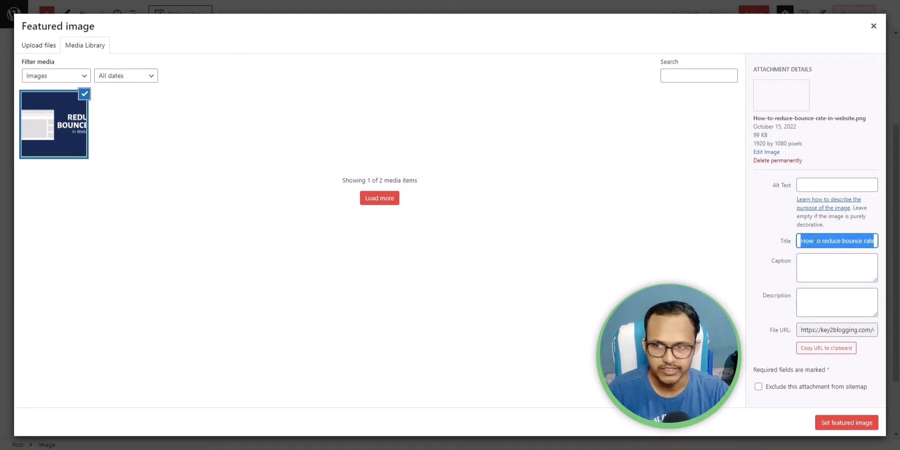
click(800, 184)
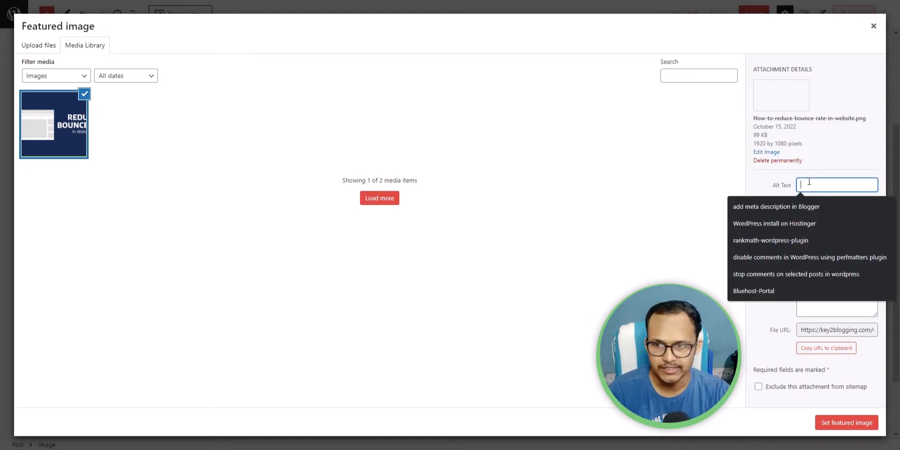
key(ctrl+v)
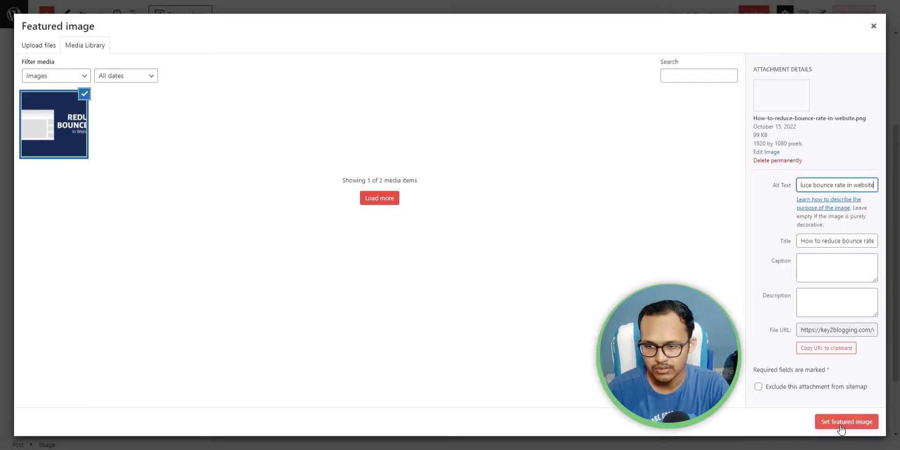
click(843, 419)
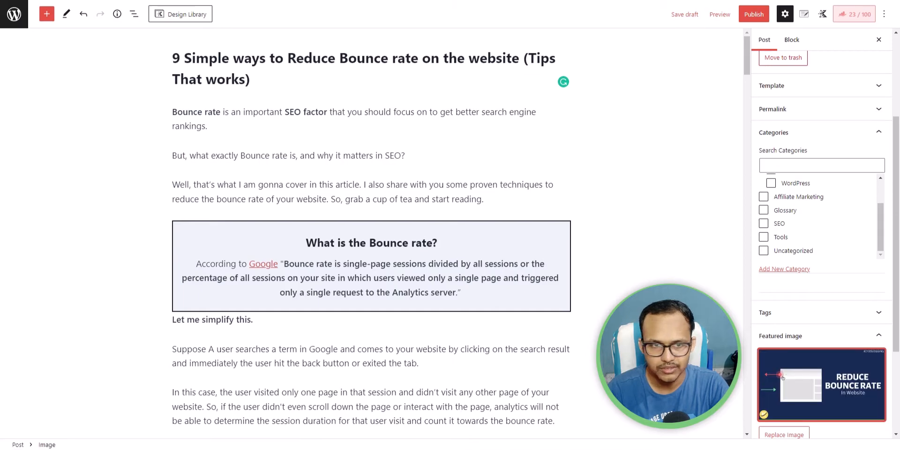
Step: Give the page load chart in section 2 the alt text "slower page load = Higher bounce rate"
scroll(612, 214, down, 14)
scroll(601, 212, down, 3)
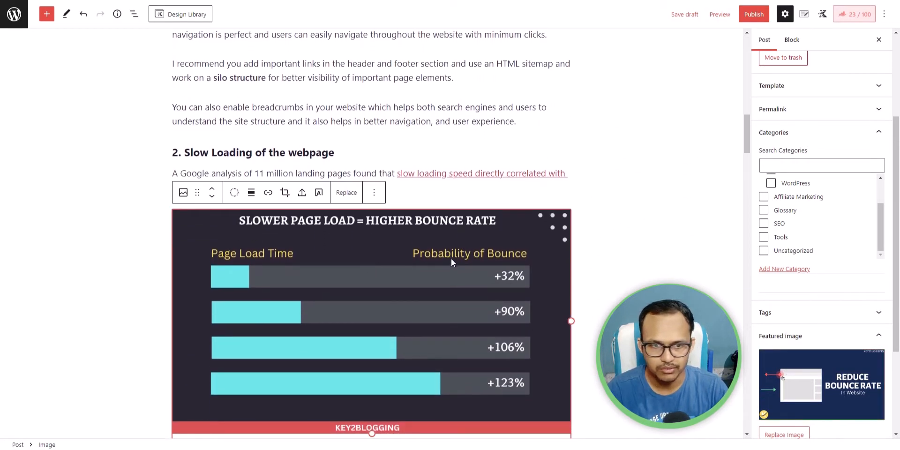
click(374, 192)
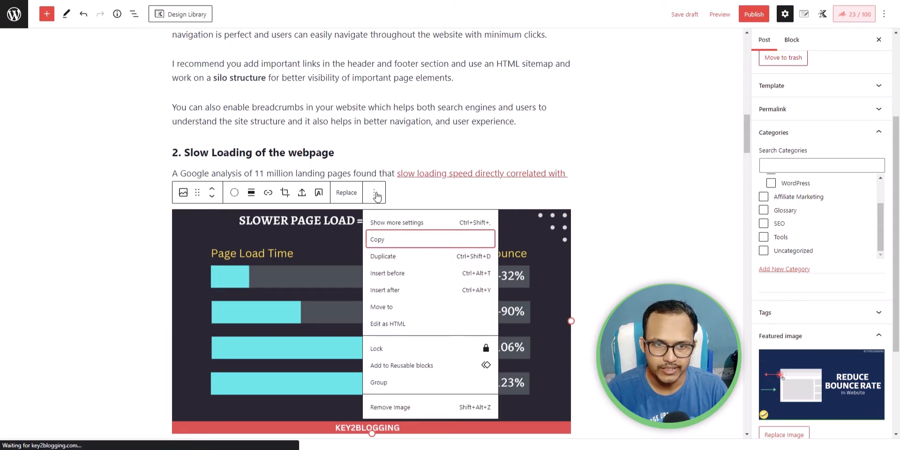
click(403, 220)
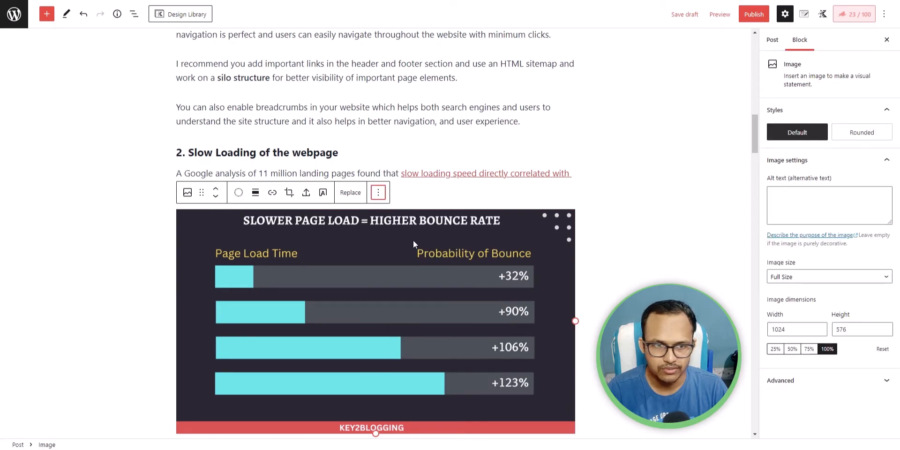
click(199, 151)
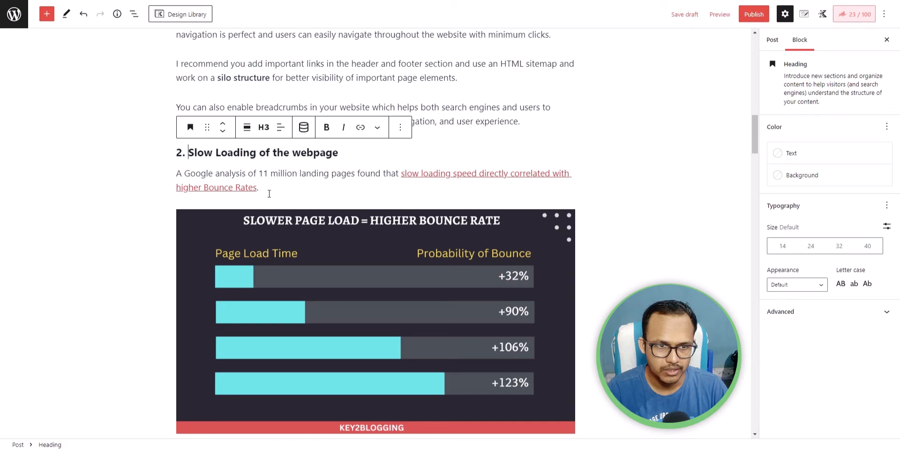
drag(188, 153, 347, 156)
click(354, 247)
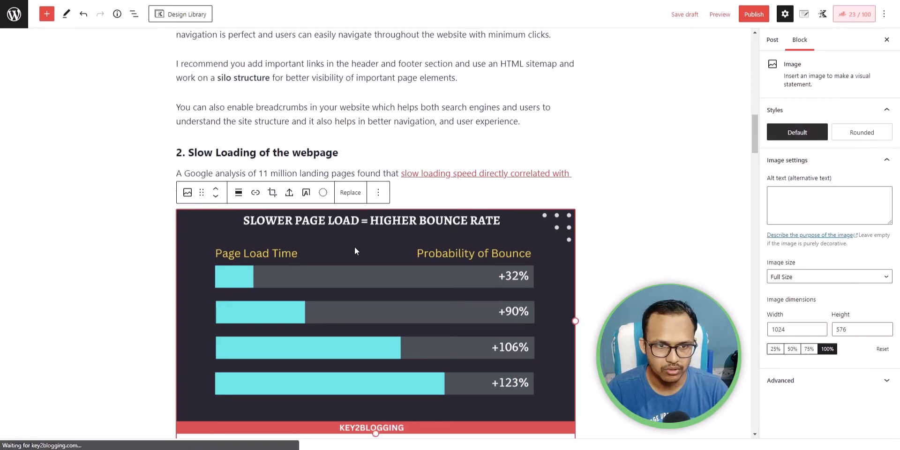
click(822, 212)
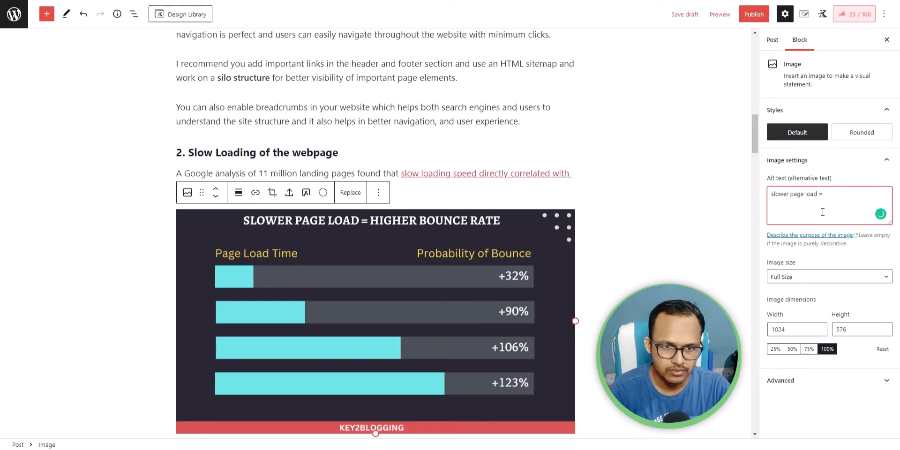
text(gher bounce rate)
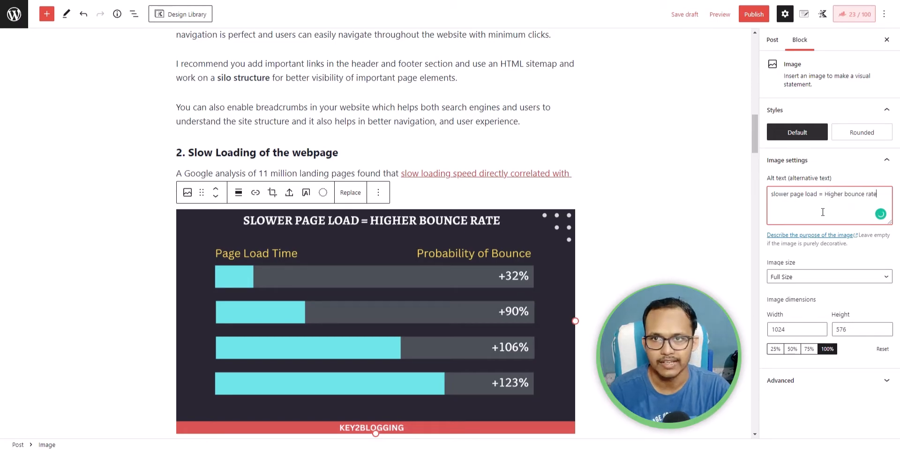
Step: Copy the section 3 heading text "Too Many Intrusive Ads" into the alt text of the image below it
scroll(614, 228, down, 15)
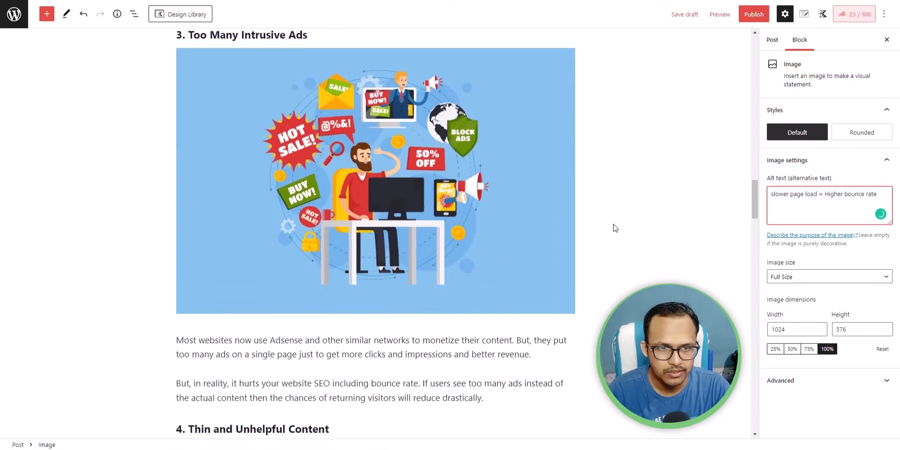
scroll(479, 209, up, 2)
click(411, 237)
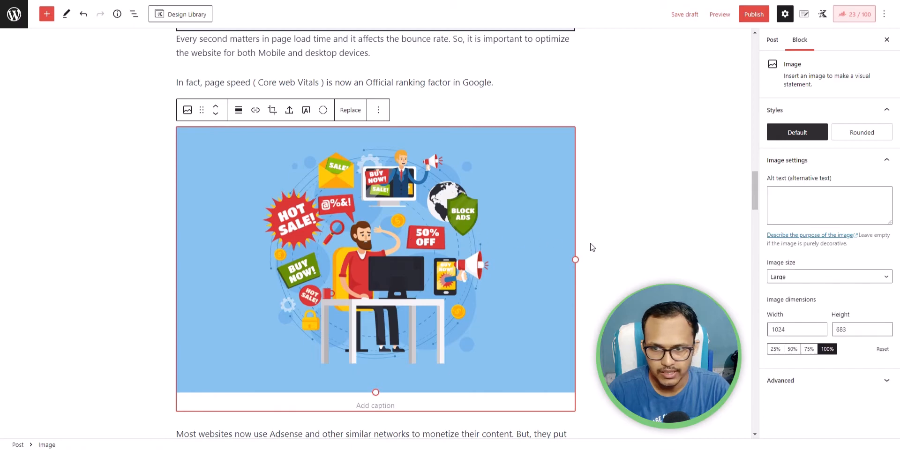
click(597, 193)
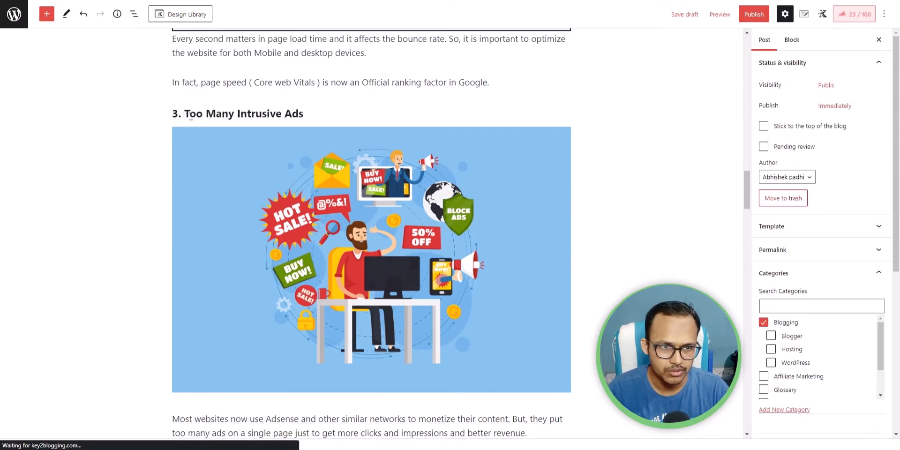
drag(187, 112, 314, 113)
key(ctrl+c)
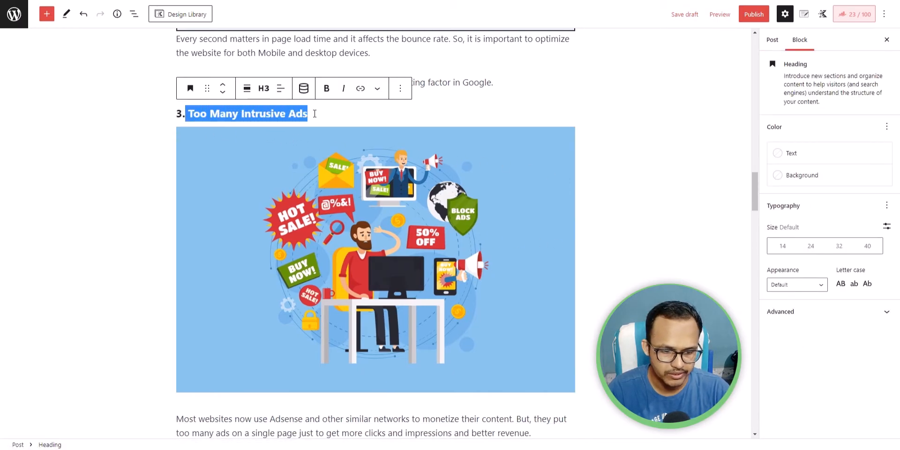
click(347, 164)
click(824, 197)
key(ctrl+v)
Step: Give the LinkWhisper banner in section 5 an alt text naming the LinkWhisper wordpress plugin, reusing the name from the paragraph above
scroll(600, 227, down, 15)
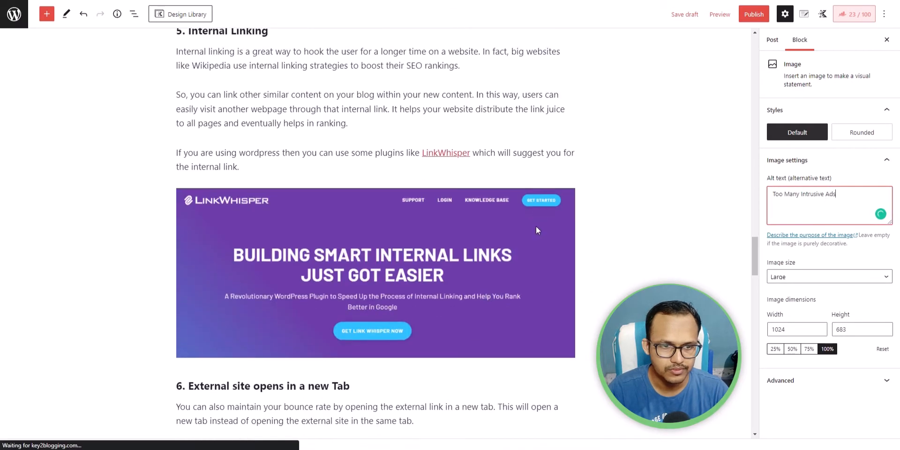
click(459, 205)
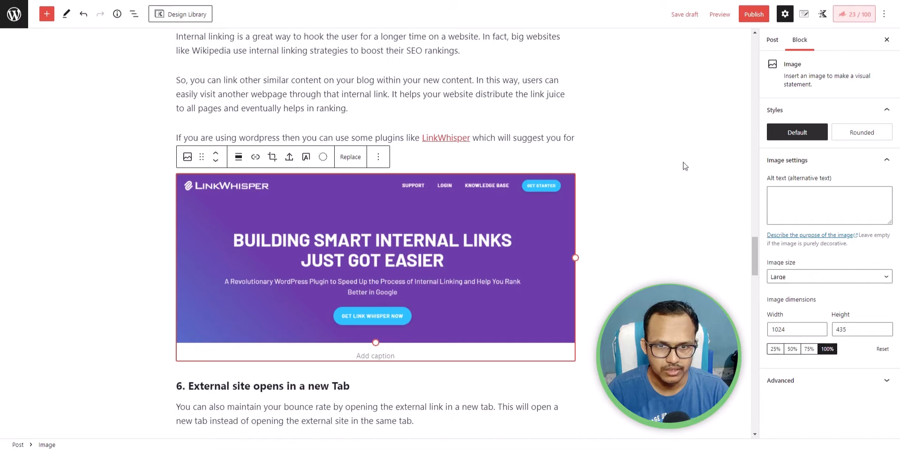
click(682, 167)
drag(418, 136, 471, 137)
key(ctrl+c)
click(446, 224)
click(821, 197)
key(ctrl+v)
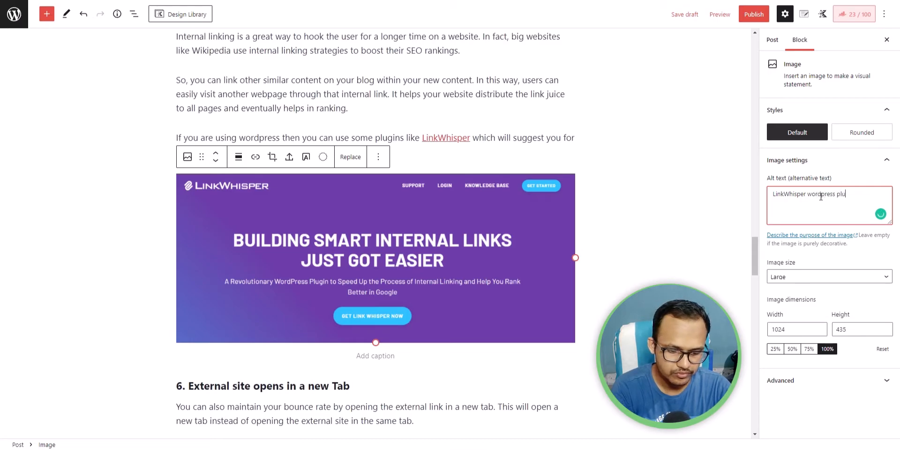
click(668, 177)
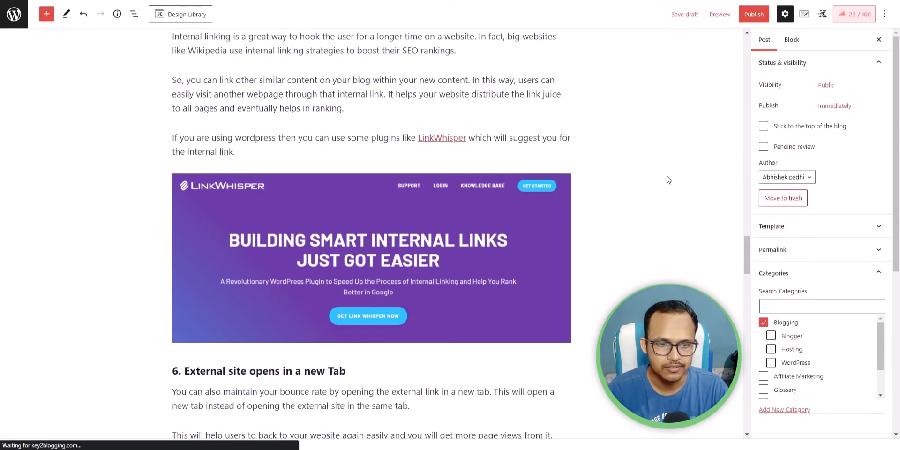
Step: Give the Rank Math settings image in section 6 the alt text "Open external link in new tab rankmath"
scroll(655, 178, down, 8)
click(418, 253)
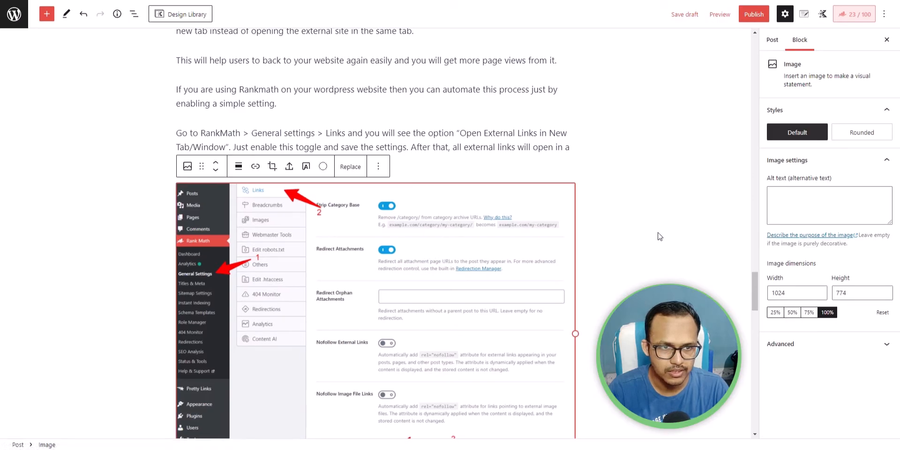
click(798, 209)
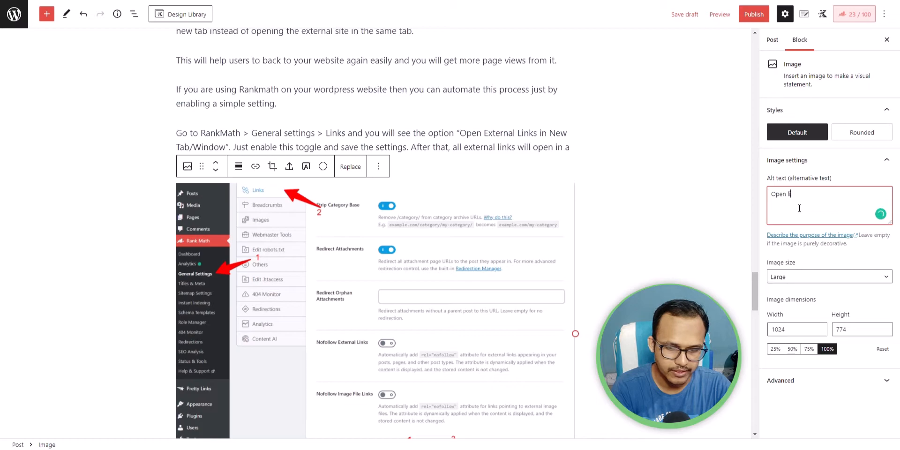
text(Open lin)
key(BackSpace)
key(BackSpace)
key(BackSpace)
text(external link in new tab )
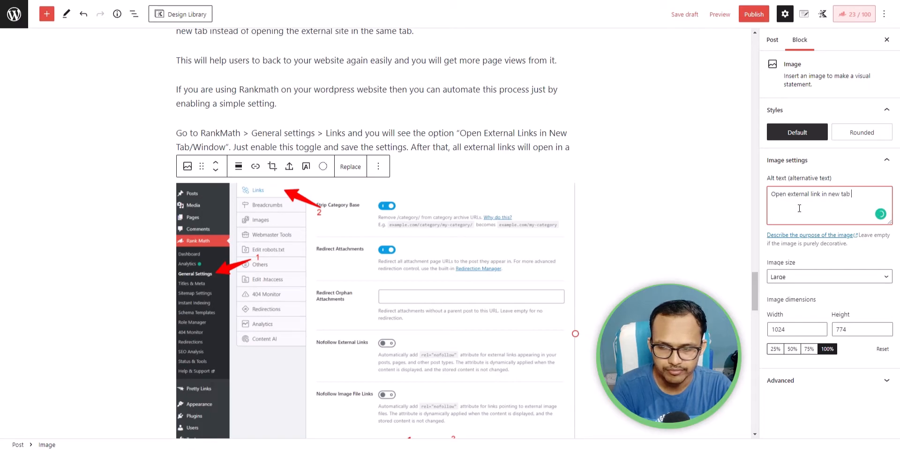
text(rankmath)
click(696, 207)
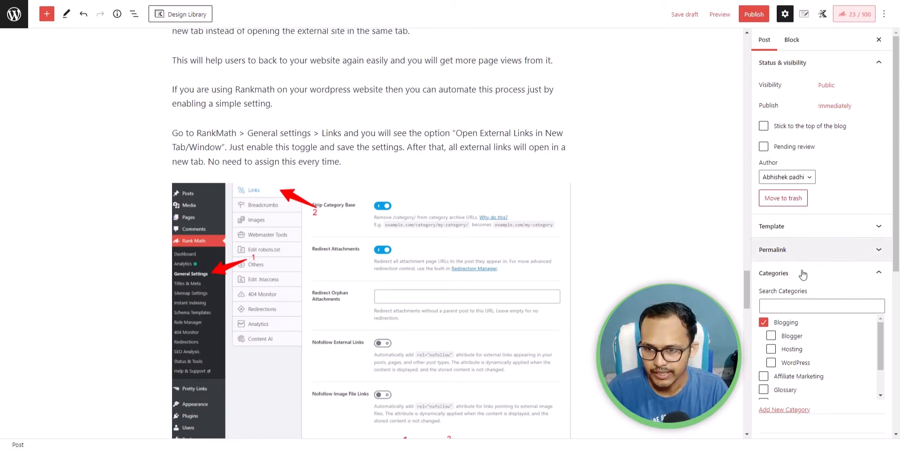
Step: Assign the post to the SEO category and remove it from the Blogging category
scroll(796, 271, down, 1)
scroll(836, 303, down, 2)
scroll(844, 308, up, 3)
drag(744, 282, 745, 46)
scroll(808, 320, down, 2)
click(763, 318)
scroll(796, 317, up, 2)
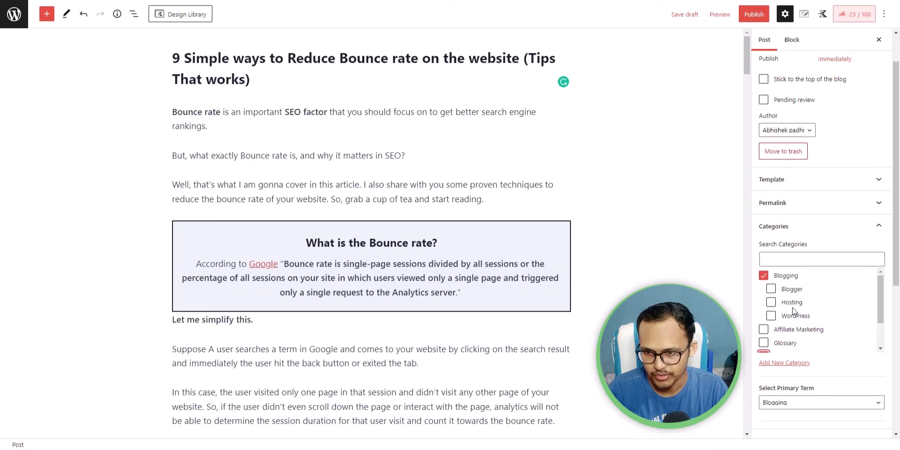
click(764, 275)
scroll(806, 300, down, 2)
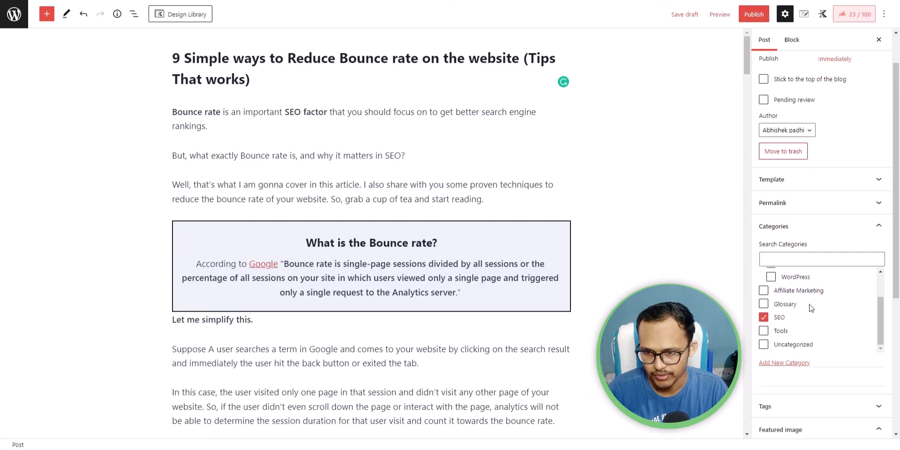
Step: Add the tags "Bounce rate", "Blogging" and "Ranking" to the post
scroll(825, 368, down, 2)
click(806, 314)
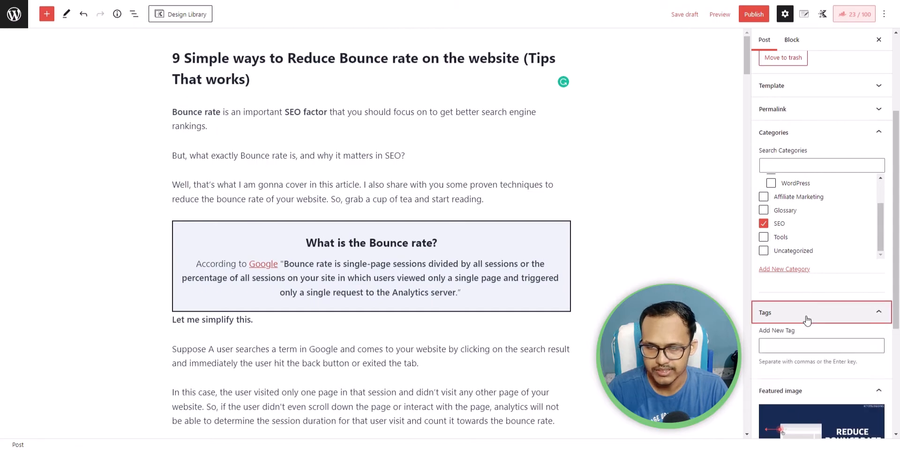
click(798, 344)
text(Bounce rate)
key(Return)
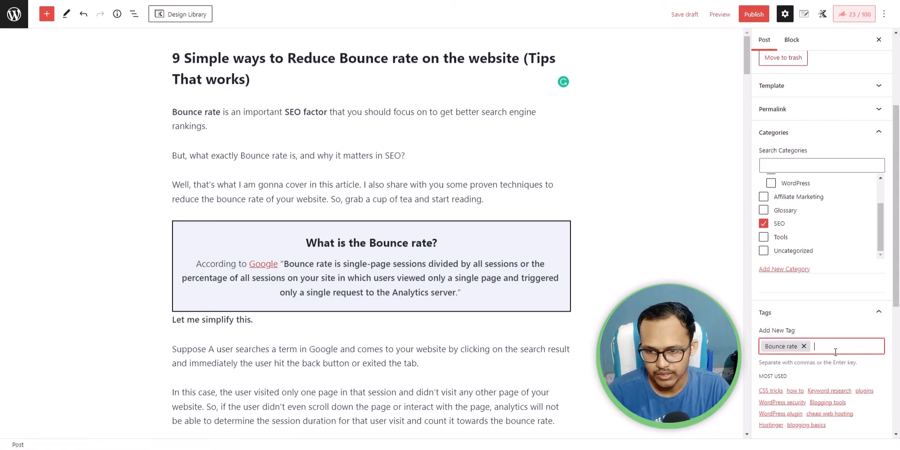
text(Blogging)
key(Return)
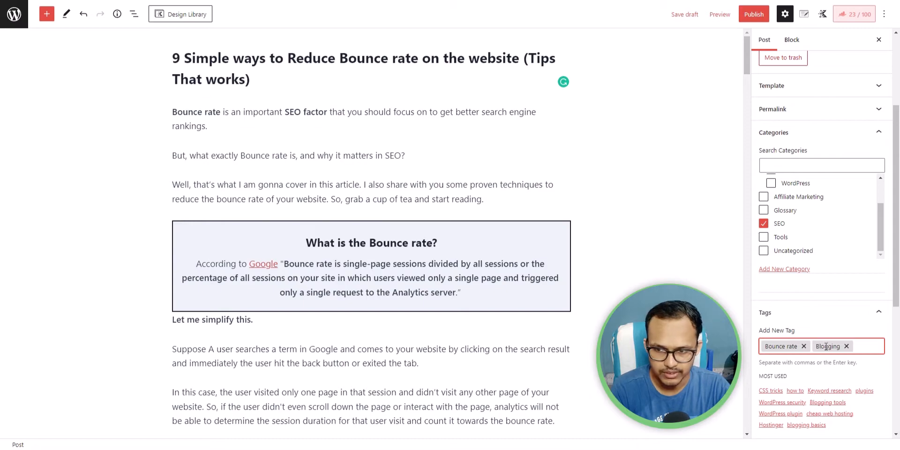
text(Ranking)
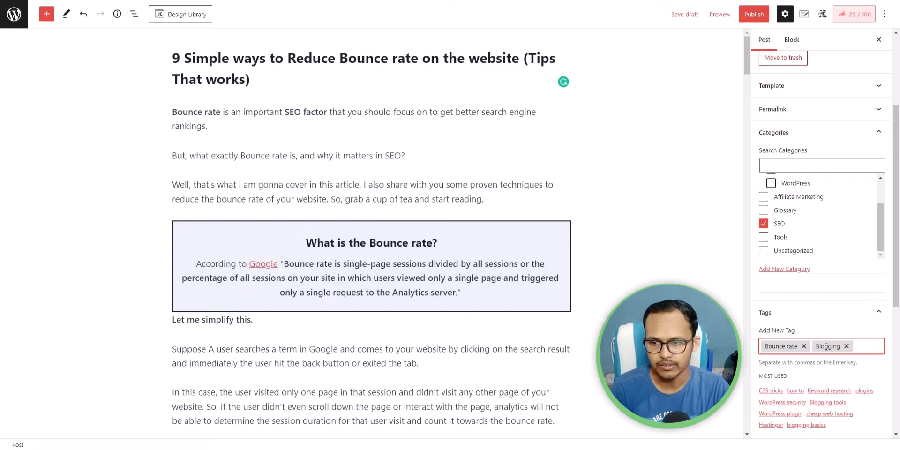
key(Return)
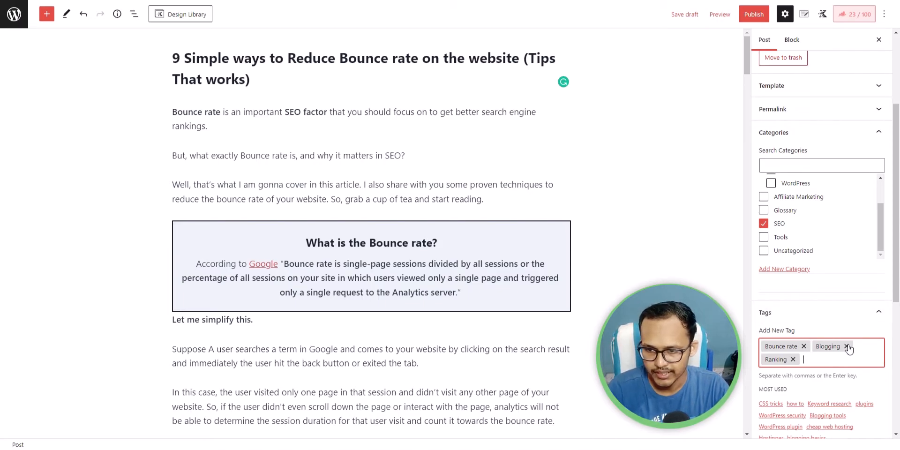
click(852, 302)
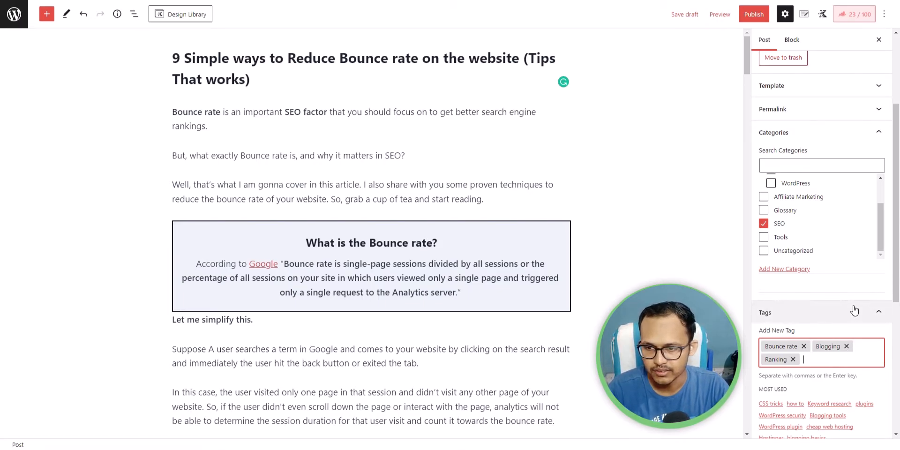
click(837, 133)
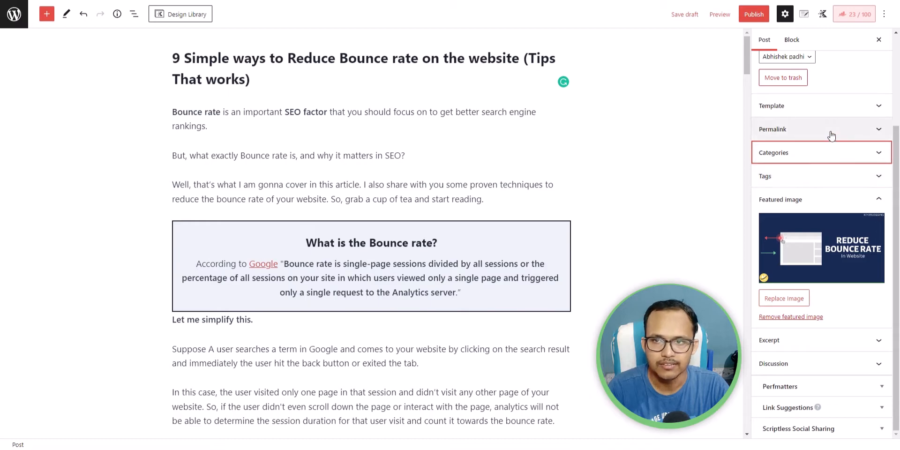
Step: Shorten the post's URL slug to ways-to-reduce-bounce-rate-website and save the draft
click(831, 135)
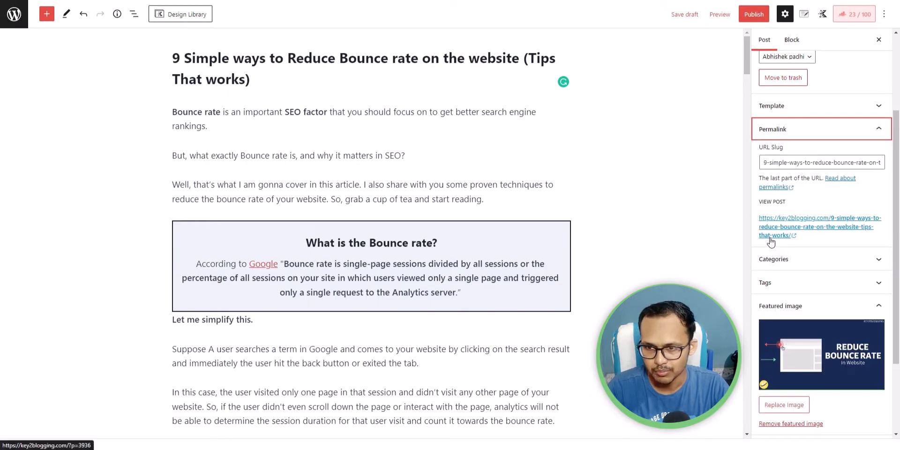
click(790, 163)
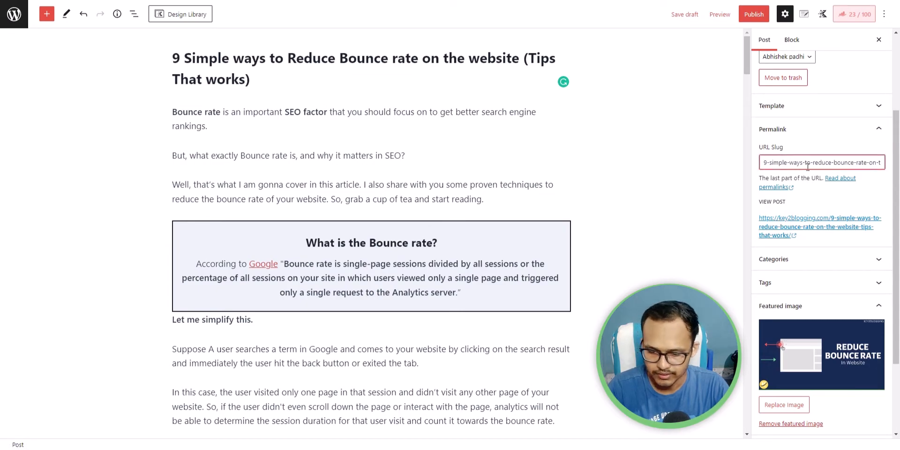
key(BackSpace)
key(BackSpace)
key(BackSpace)
key(BackSpace)
key(BackSpace)
key(BackSpace)
key(BackSpace)
key(BackSpace)
key(BackSpace)
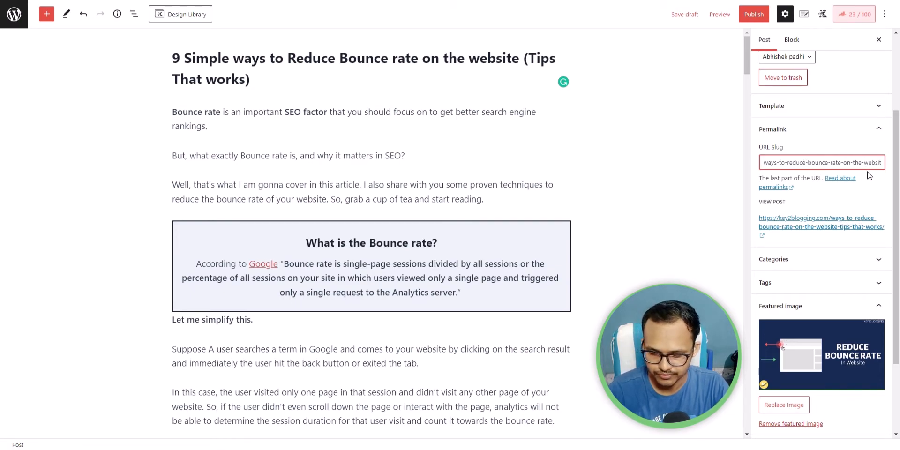
key(BackSpace)
key(BackSpace)
key(BackSpace)
key(BackSpace)
key(BackSpace)
key(BackSpace)
key(BackSpace)
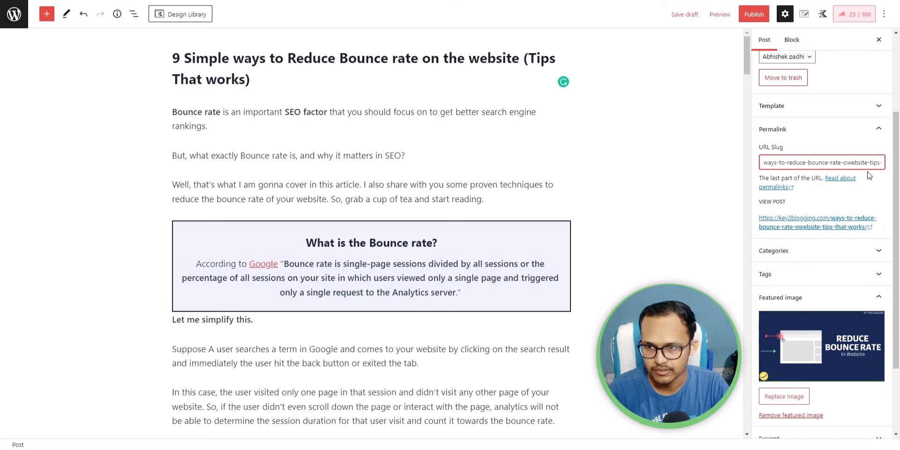
key(Right)
key(Right)
key(Right)
key(Right)
key(Right)
key(Right)
key(Right)
key(Right)
key(Right)
key(Right)
key(Right)
key(Right)
key(Right)
key(Right)
key(Right)
key(Right)
key(Right)
key(Right)
key(Right)
key(Right)
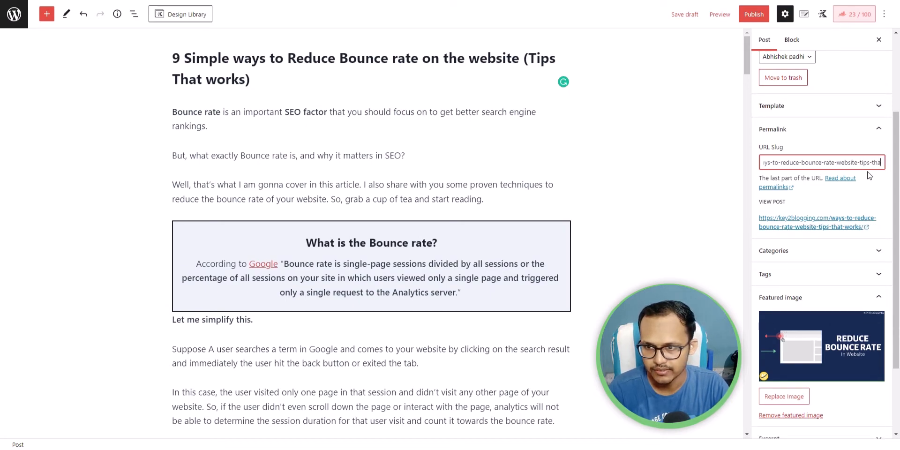
key(BackSpace)
key(BackSpace)
key(BackSpace)
key(BackSpace)
key(BackSpace)
key(BackSpace)
key(BackSpace)
key(BackSpace)
key(BackSpace)
key(BackSpace)
key(BackSpace)
key(BackSpace)
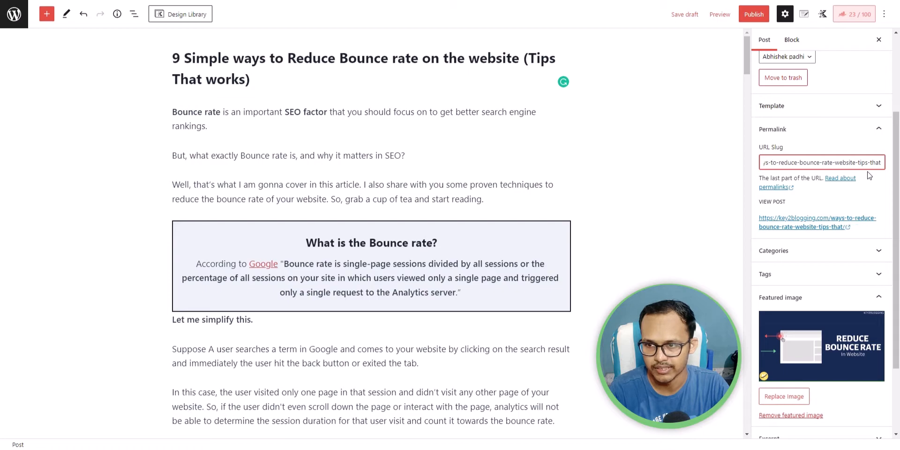
key(BackSpace)
key(BackSpace)
key(BackSpace)
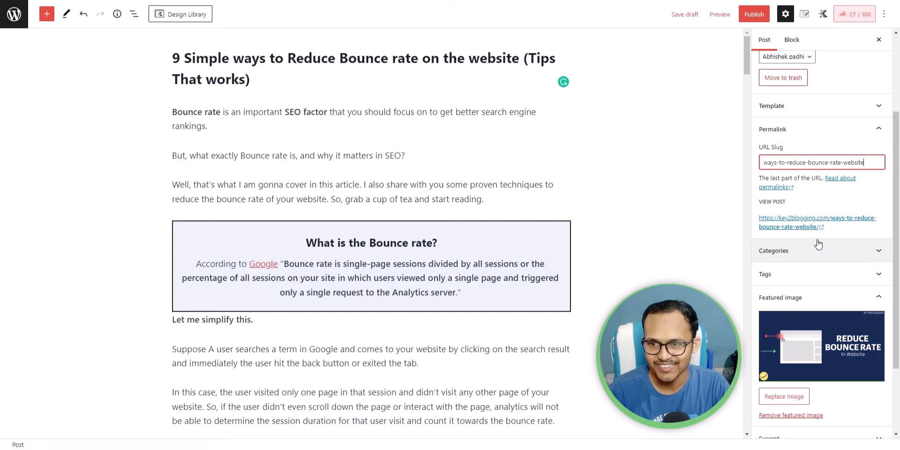
click(685, 14)
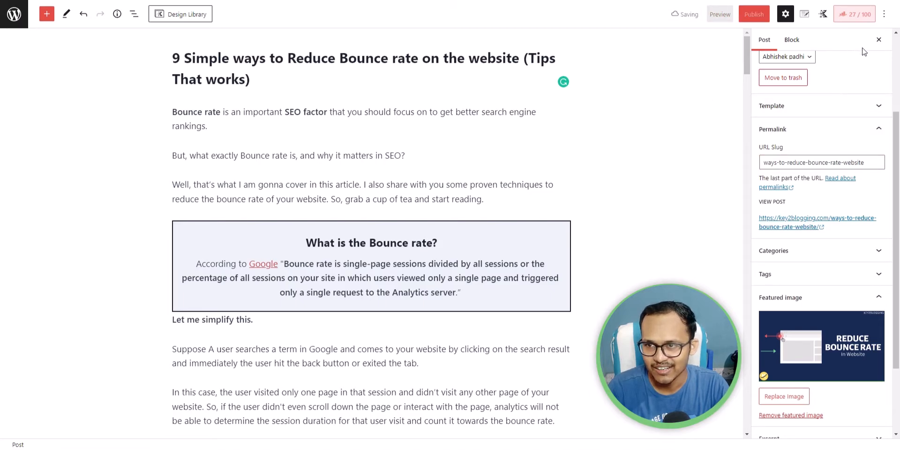
Step: Set the Rank Math focus keyword to "Bounce rate", copying the phrase from the post title
scroll(897, 128, up, 5)
click(853, 16)
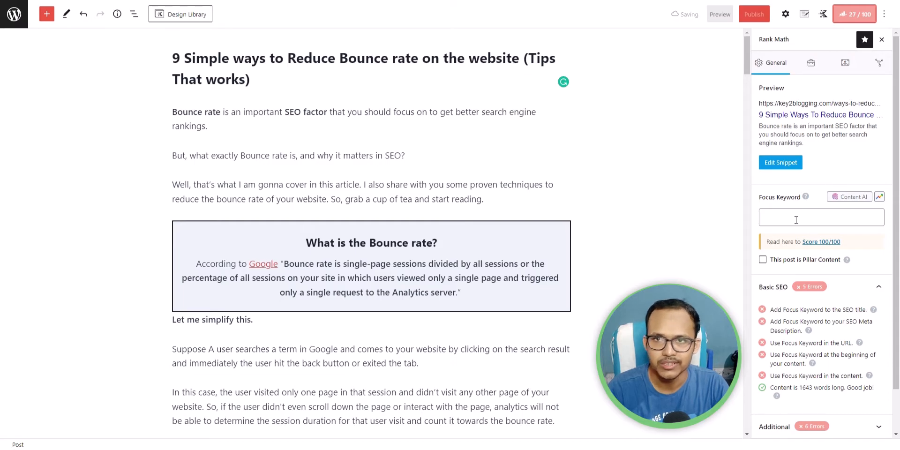
scroll(801, 202, down, 2)
scroll(810, 164, up, 2)
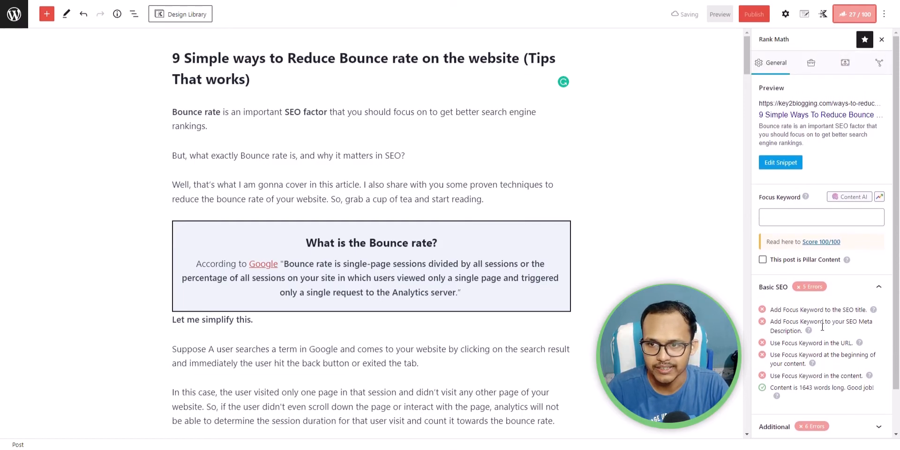
drag(342, 57, 418, 57)
key(ctrl+c)
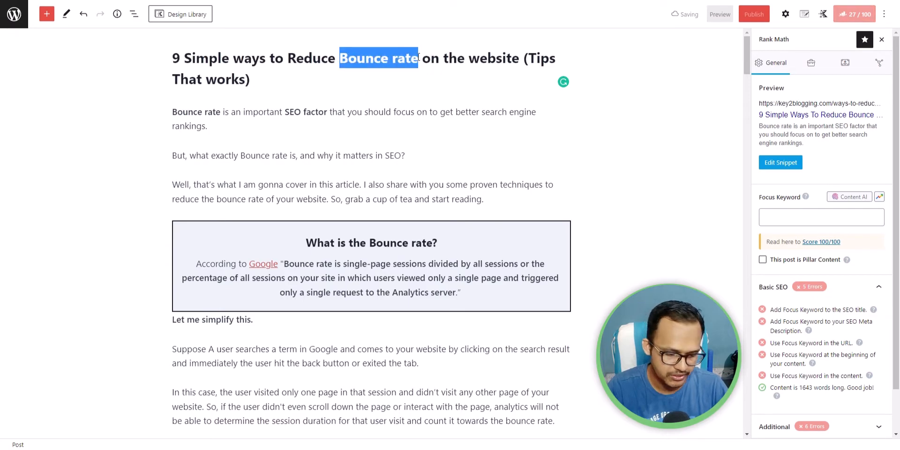
click(787, 217)
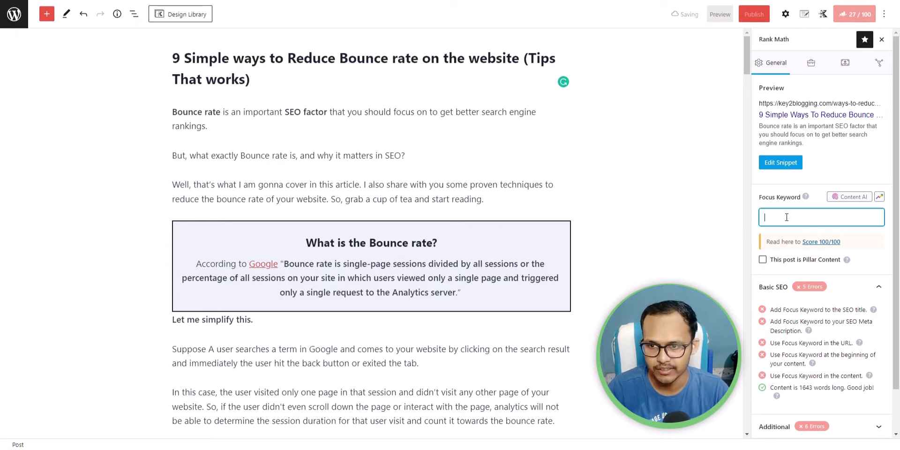
key(ctrl+v)
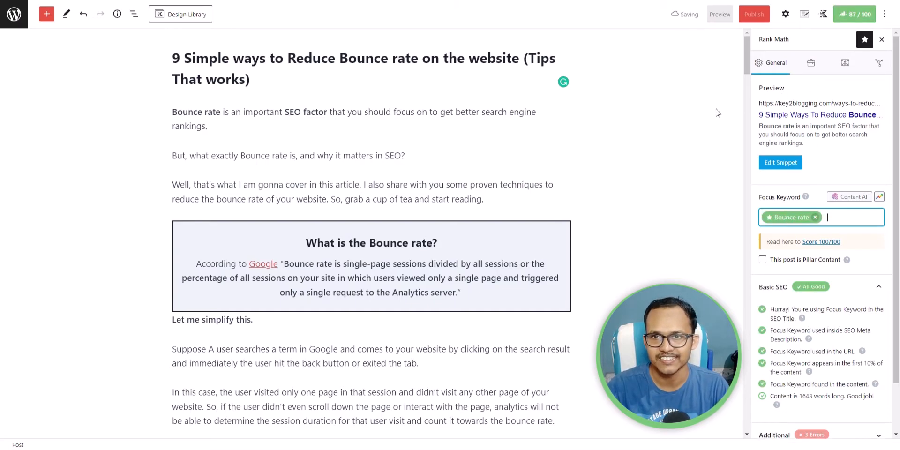
Step: Check the post's search snippet in mobile preview and review Rank Math's additional SEO checks against the content
scroll(788, 250, down, 1)
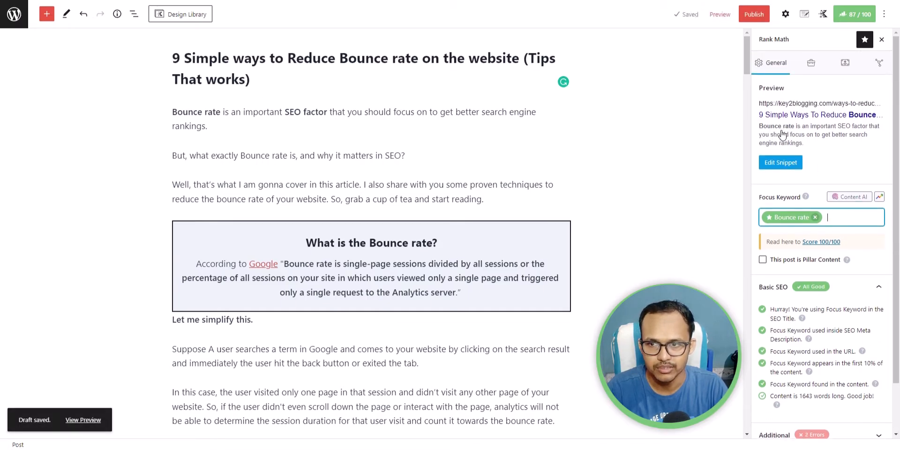
click(781, 163)
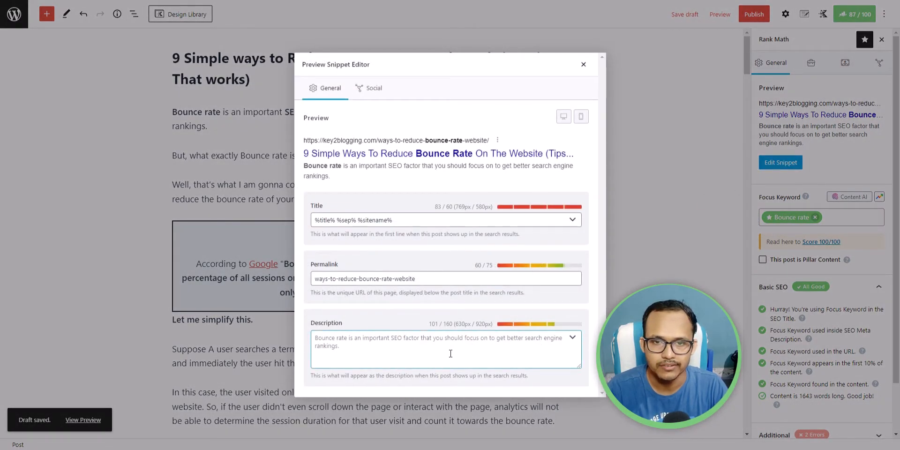
click(580, 117)
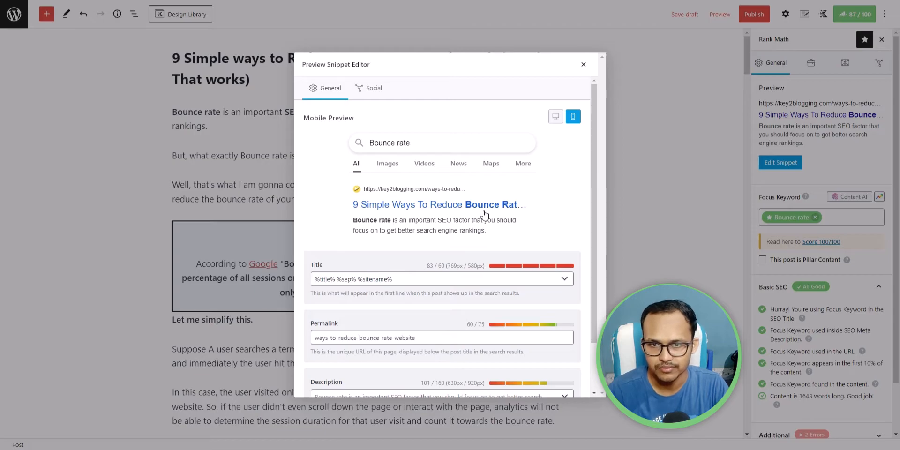
click(583, 64)
scroll(850, 338, down, 2)
scroll(849, 339, down, 1)
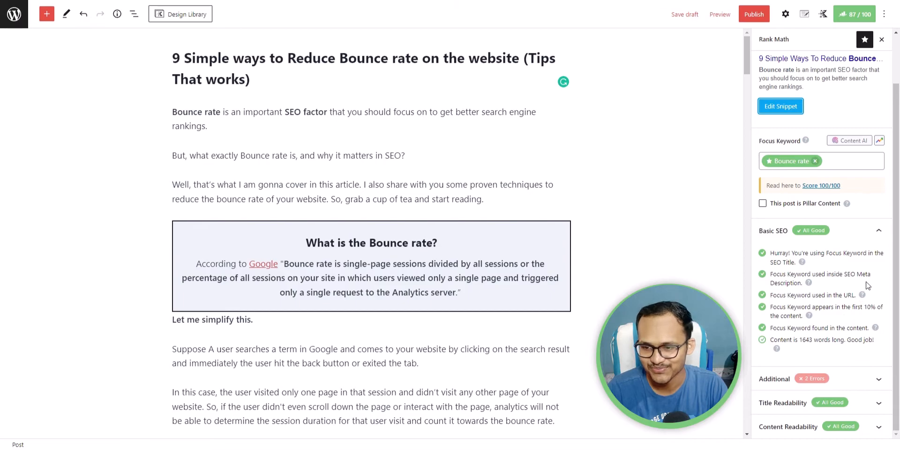
click(845, 379)
scroll(838, 370, down, 5)
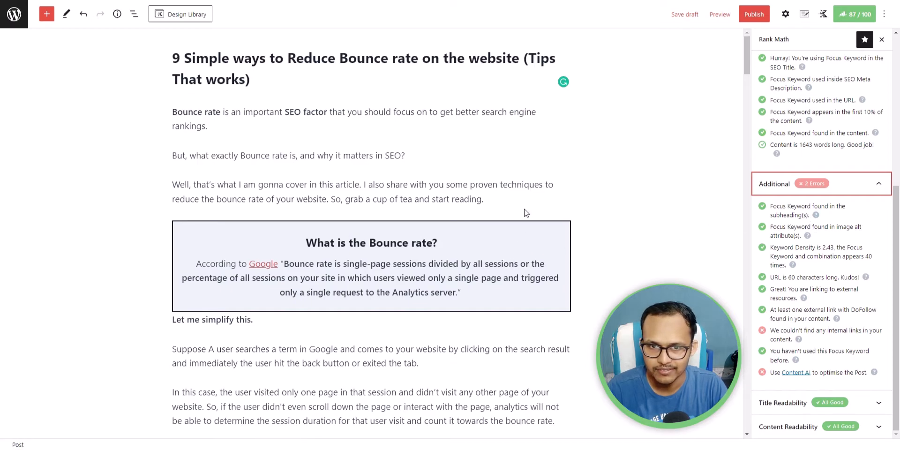
scroll(525, 214, down, 7)
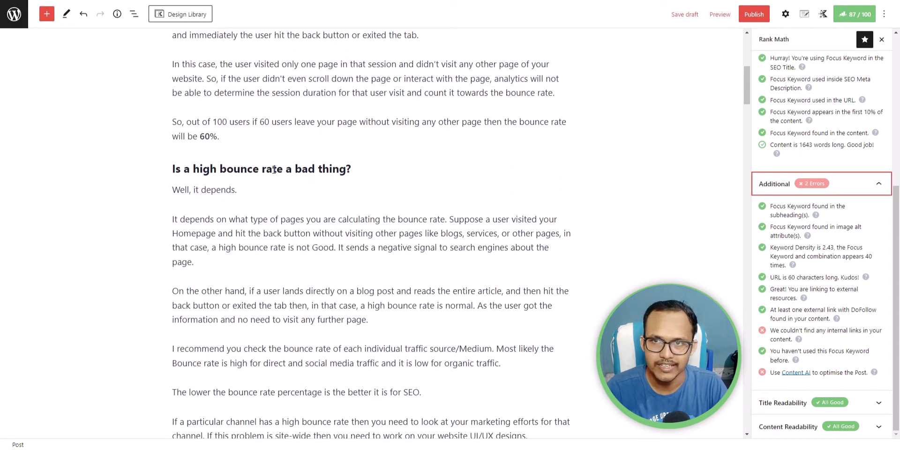
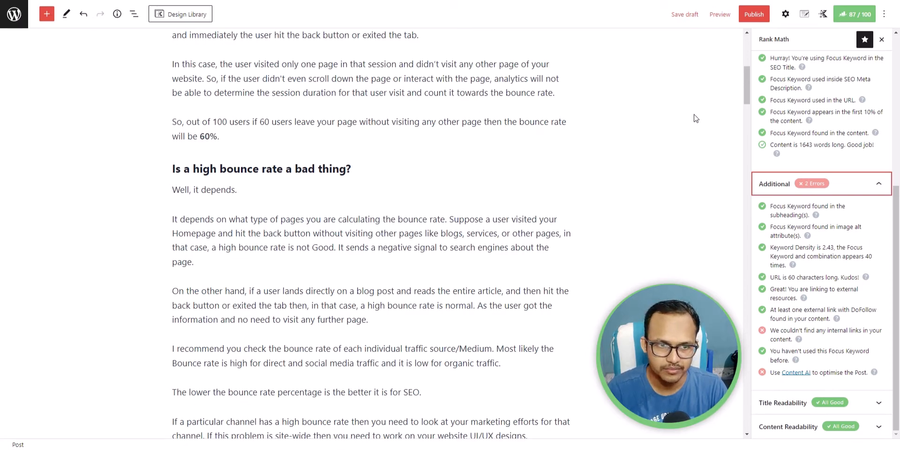
Step: Search the published key2Blogging site for "seo" and open the SEO category page to get its address
drag(745, 94, 748, 56)
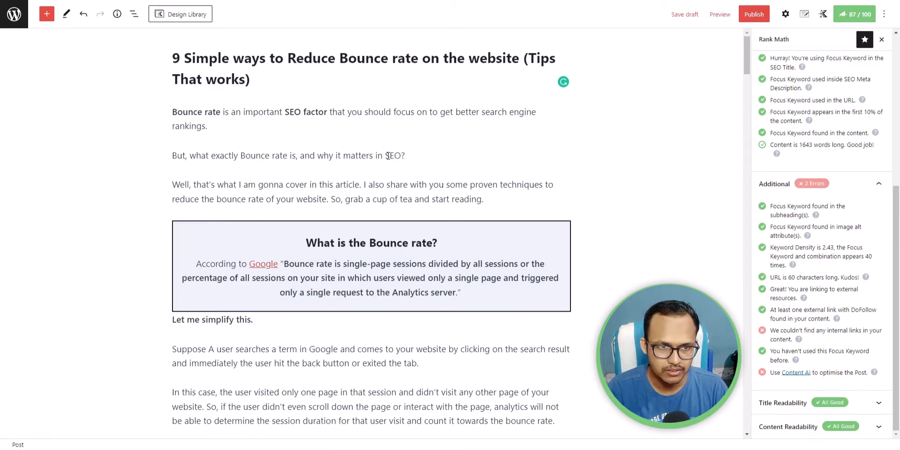
drag(387, 155, 399, 155)
click(583, 120)
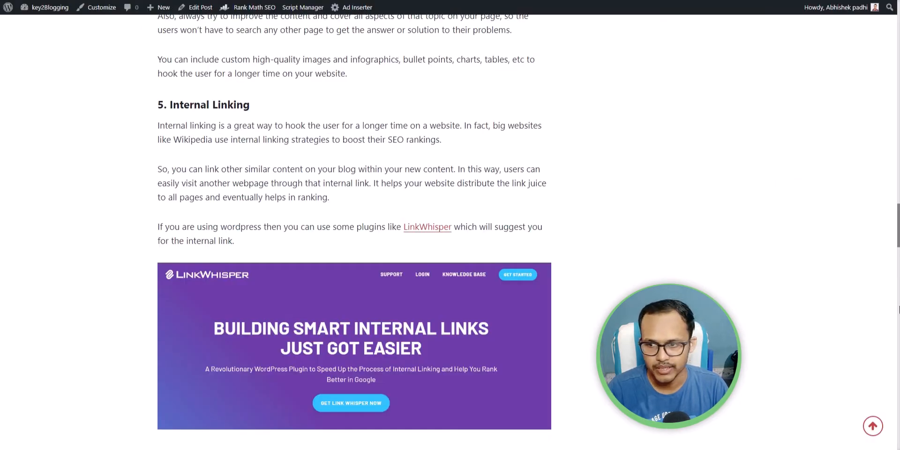
drag(897, 242, 895, 24)
click(738, 35)
text(seo)
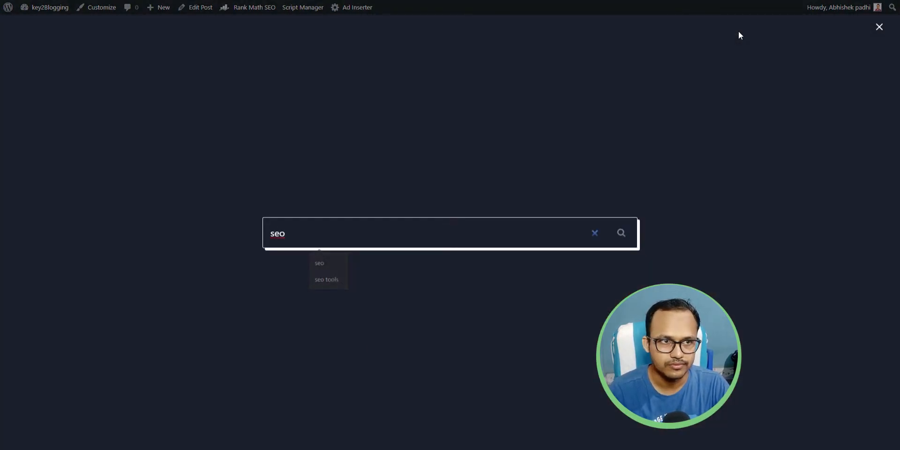
key(Return)
scroll(815, 269, down, 3)
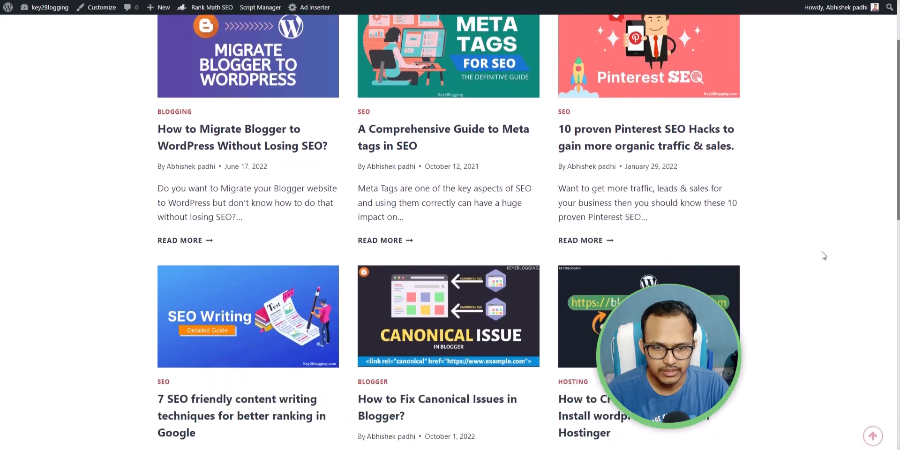
scroll(822, 249, down, 7)
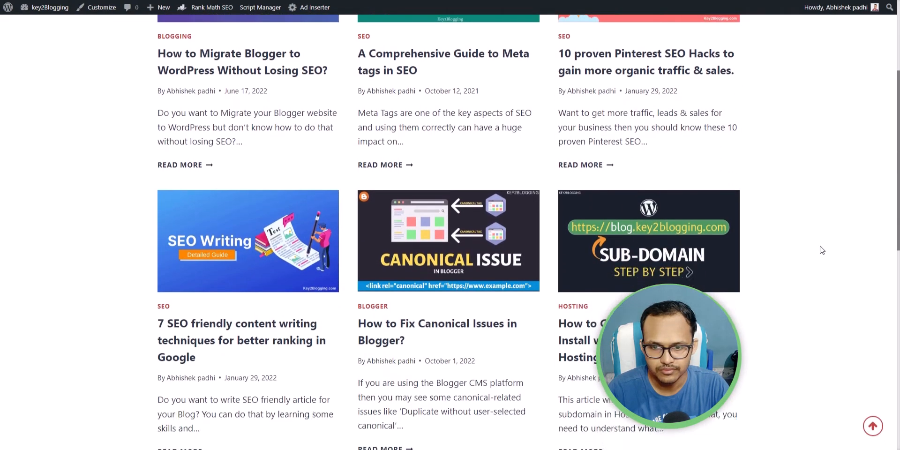
scroll(821, 250, up, 10)
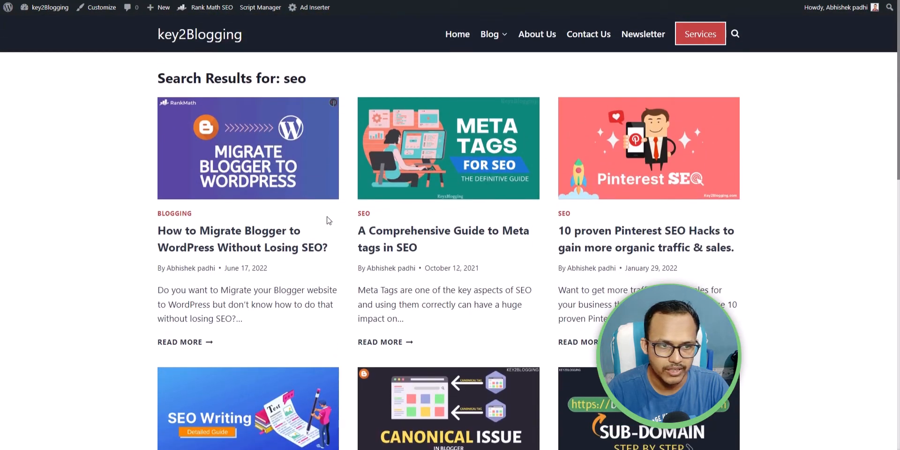
click(363, 213)
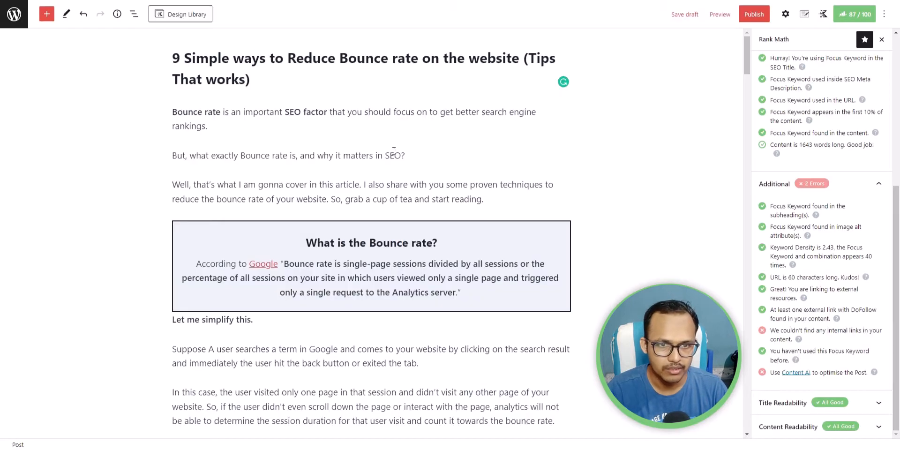
click(391, 156)
double_click(391, 155)
click(322, 131)
text(https://key2blogging.com/seo/)
click(461, 185)
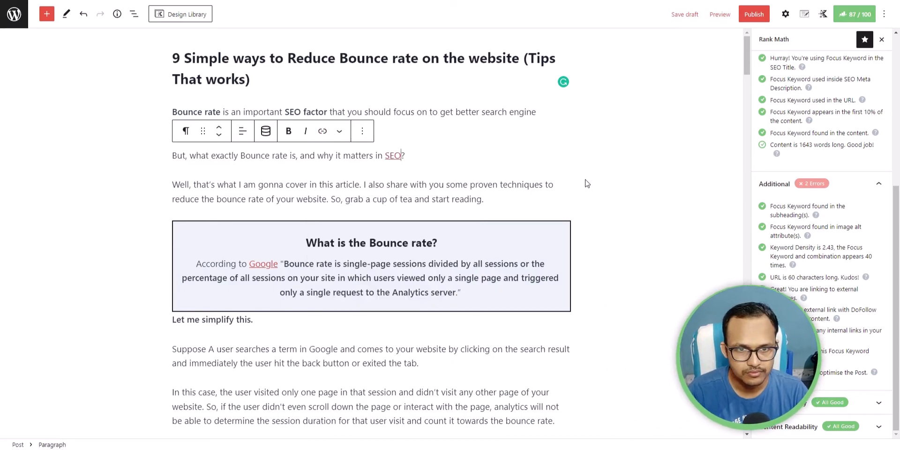
Step: Link "Core web Vitals" in the page speed paragraph above section 3 to the site's post at key2blogging.com/core-web-vitals/
scroll(543, 220, down, 3)
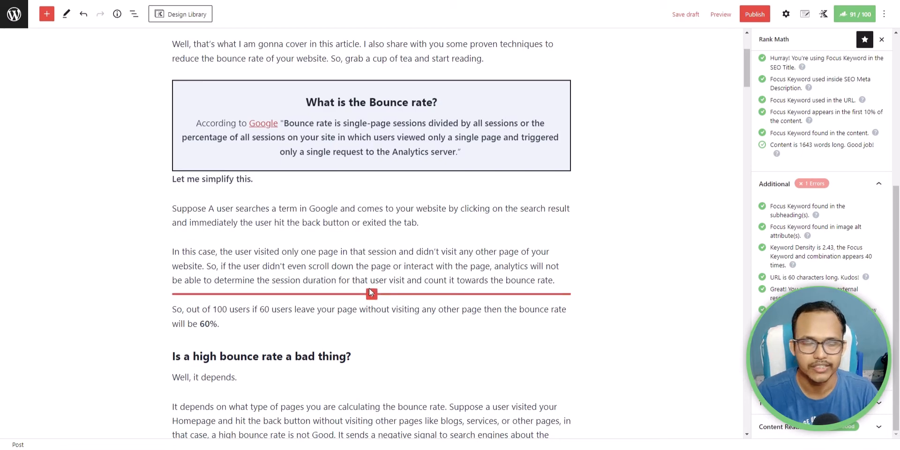
scroll(368, 284, down, 20)
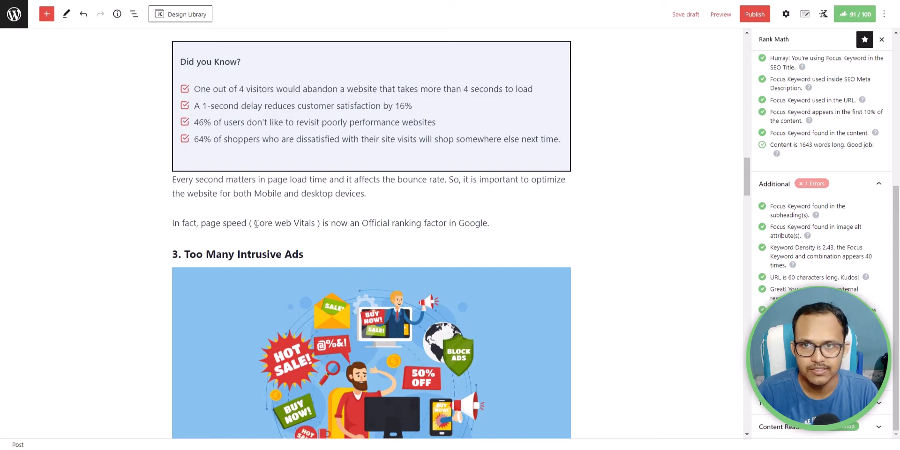
click(255, 223)
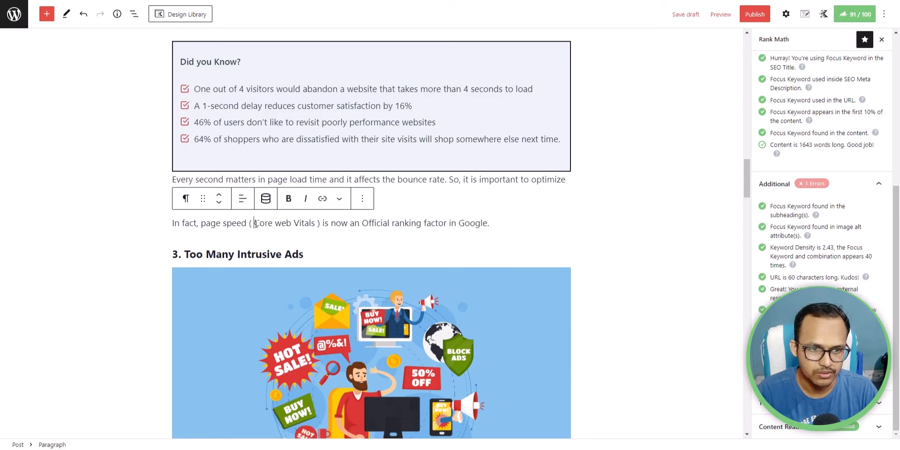
drag(256, 223, 318, 224)
key(ctrl+c)
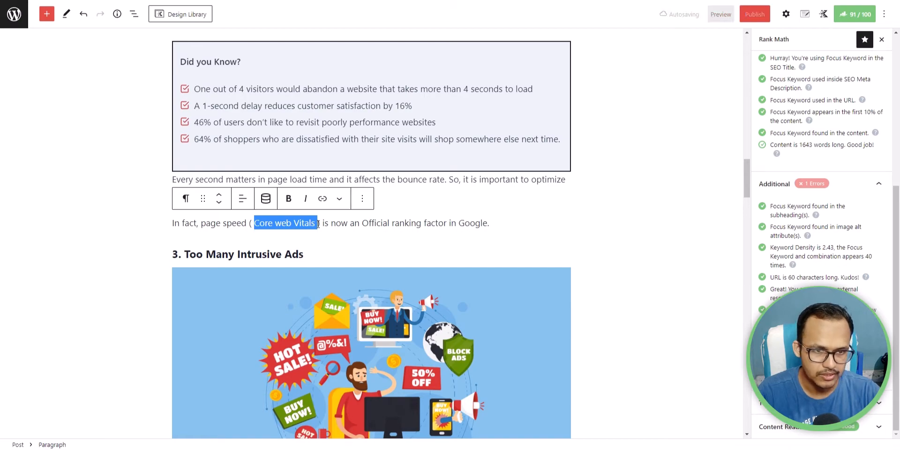
click(322, 199)
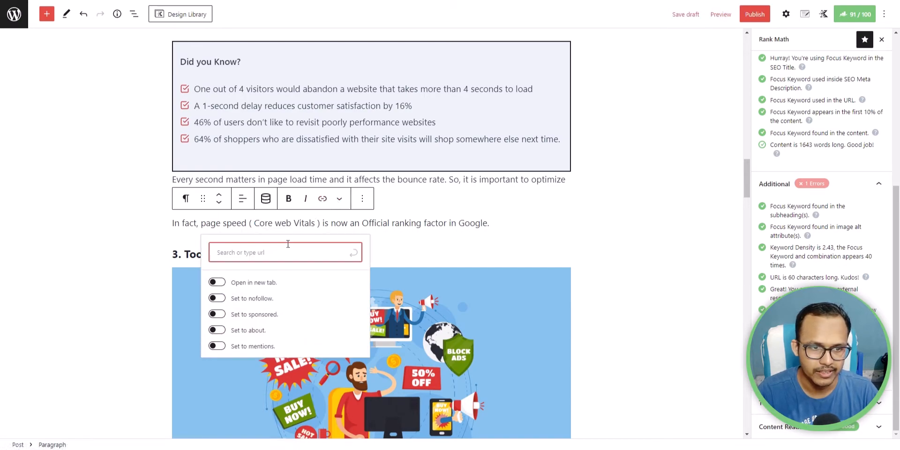
key(ctrl+v)
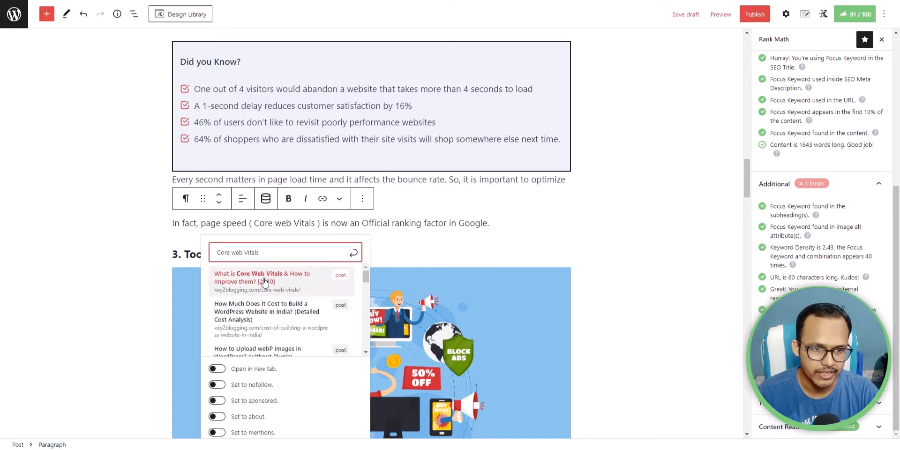
click(270, 280)
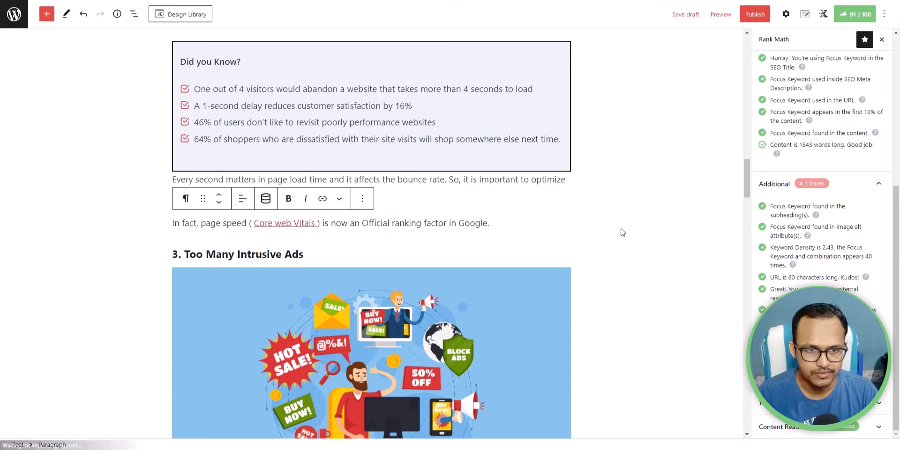
Step: Search the published key2Blogging site for "ranking" and open the post "How to Find the Perfect Keywords for Better Rankings?"
scroll(613, 234, down, 10)
scroll(344, 261, down, 4)
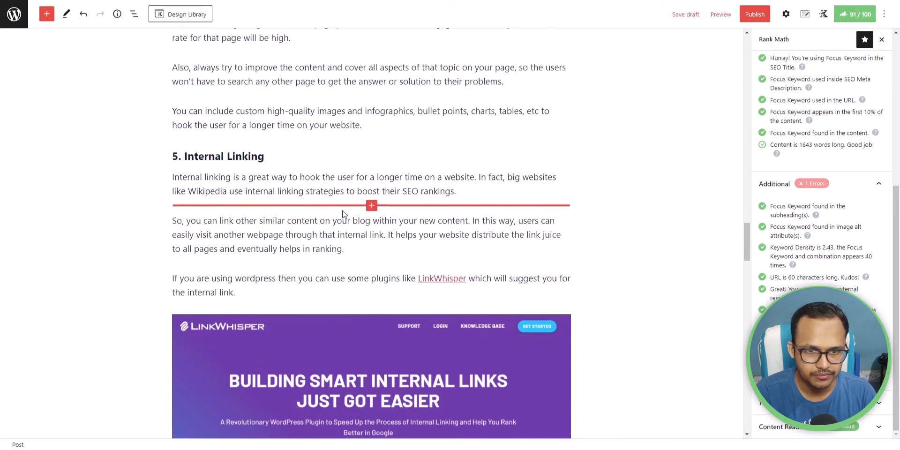
scroll(384, 211, down, 2)
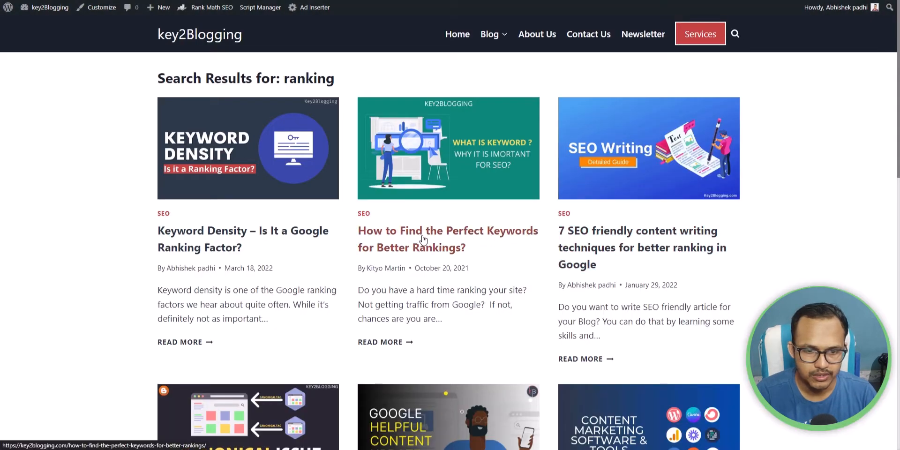
click(423, 239)
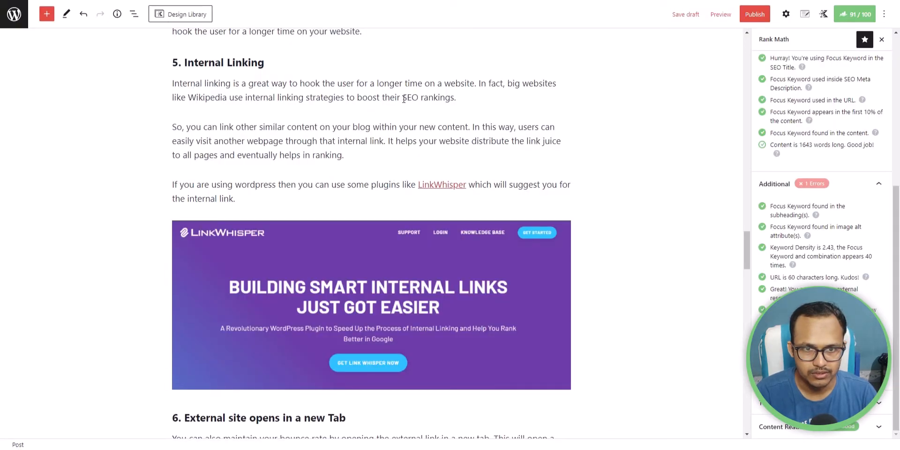
Step: Link "SEO rankings" in the first paragraph of section 5, Internal Linking, to the post on finding the perfect keywords for better rankings
drag(403, 97, 452, 98)
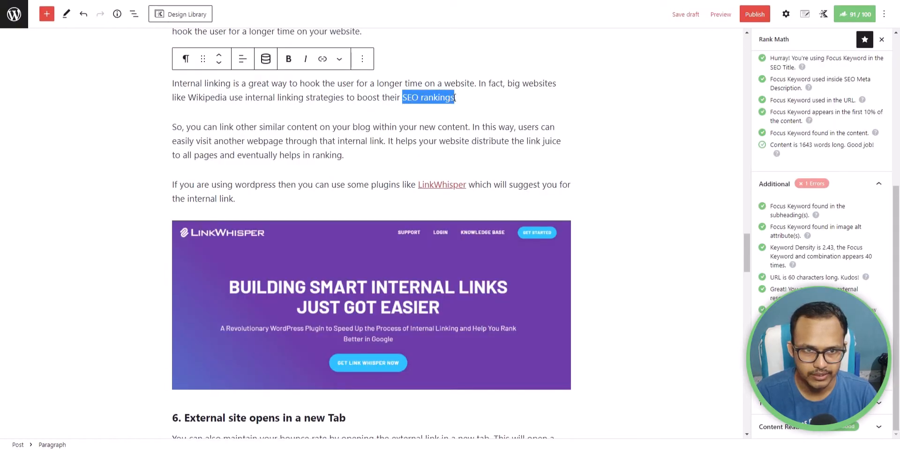
click(322, 58)
text(https://top10blogging.com/how-to-find-the-perfect-keywords-for-better-rankings/)
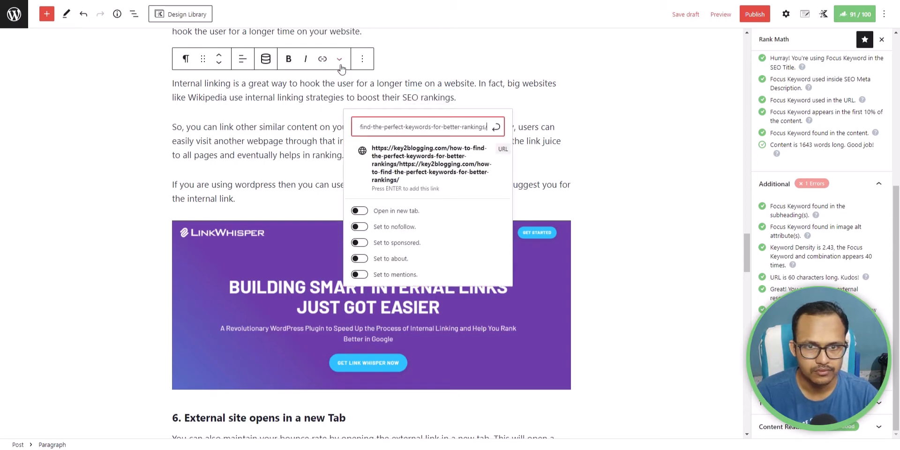
key(Return)
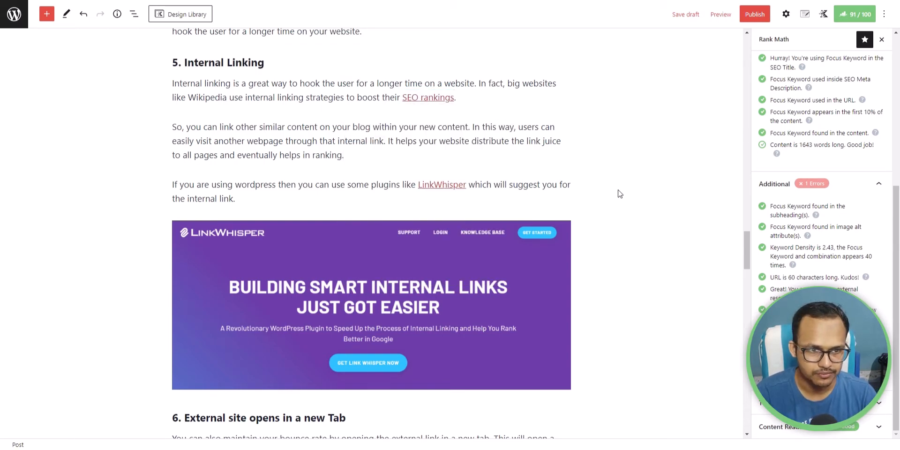
scroll(619, 192, down, 7)
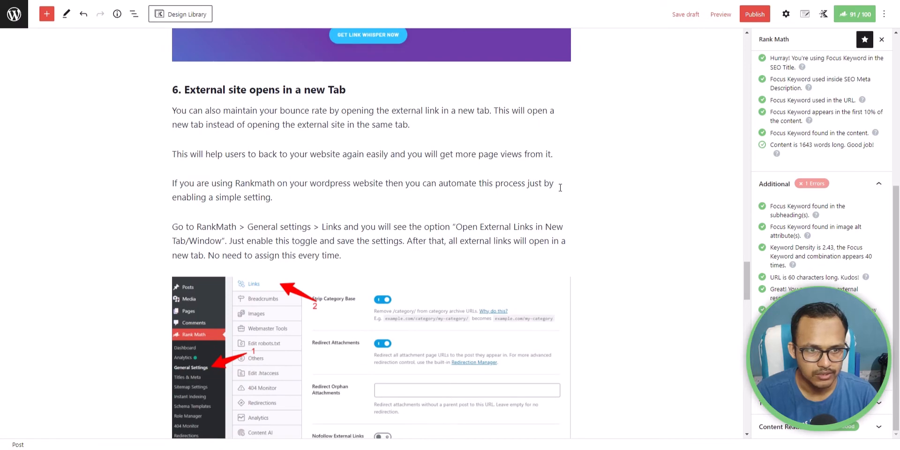
double_click(250, 184)
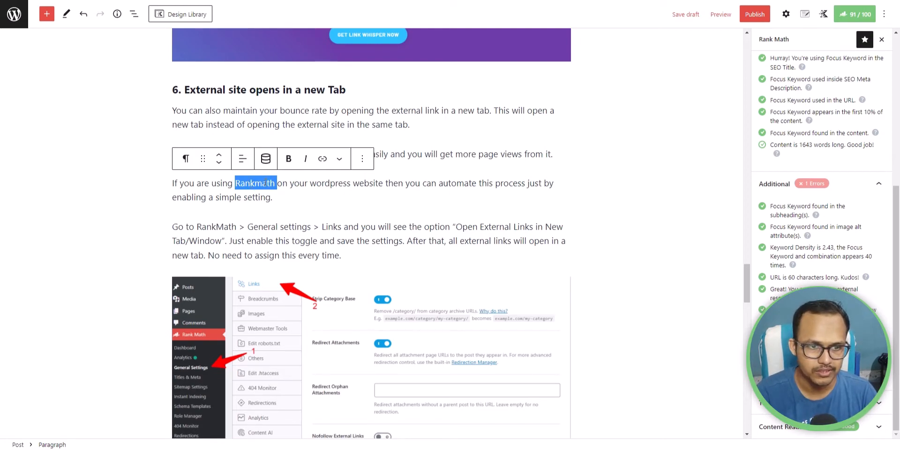
click(338, 159)
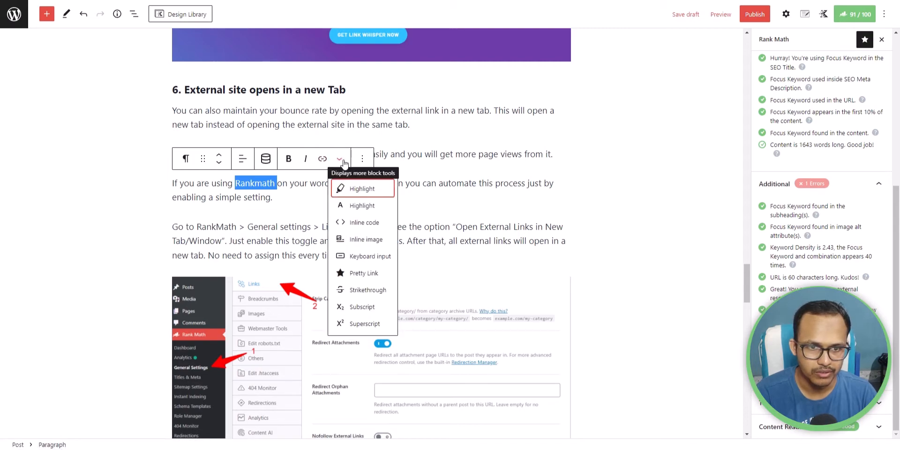
click(364, 274)
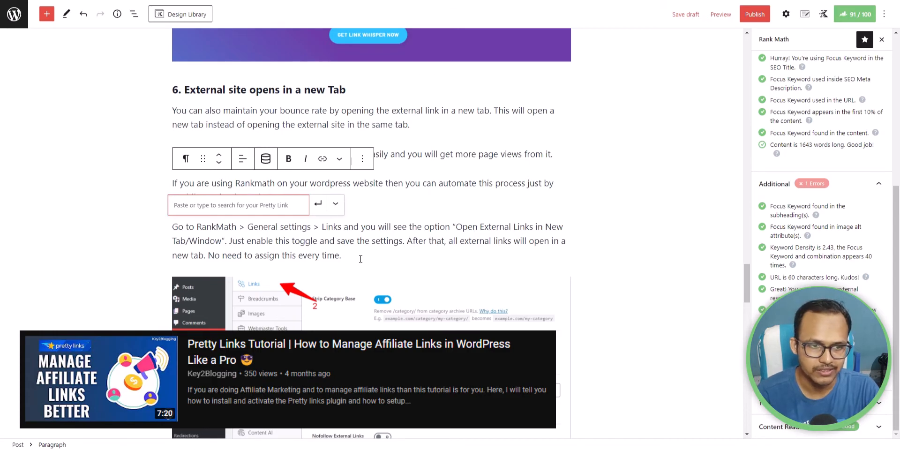
text(rank)
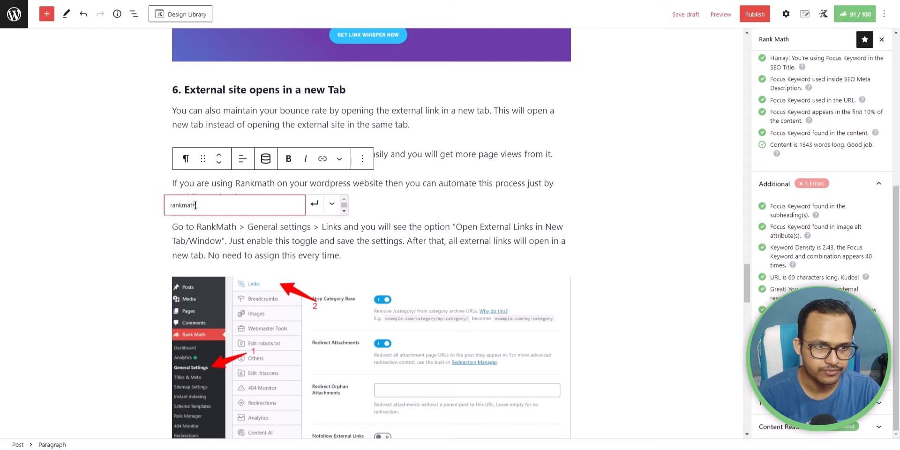
text(math)
click(202, 229)
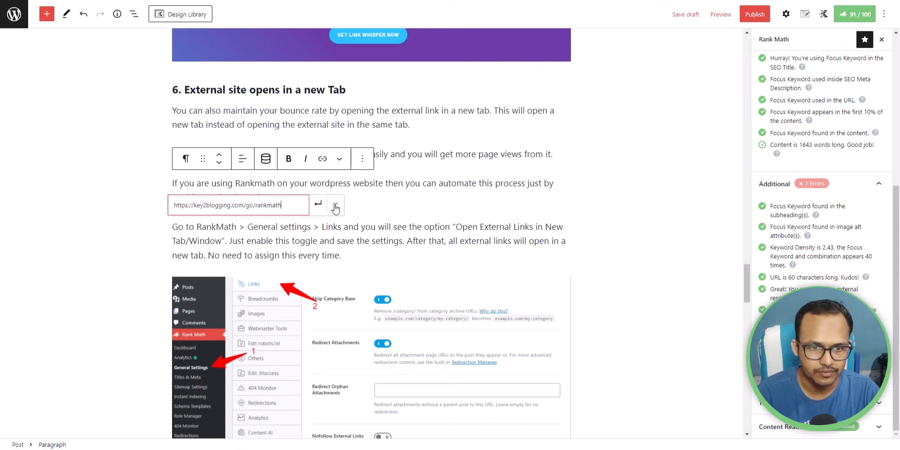
click(318, 204)
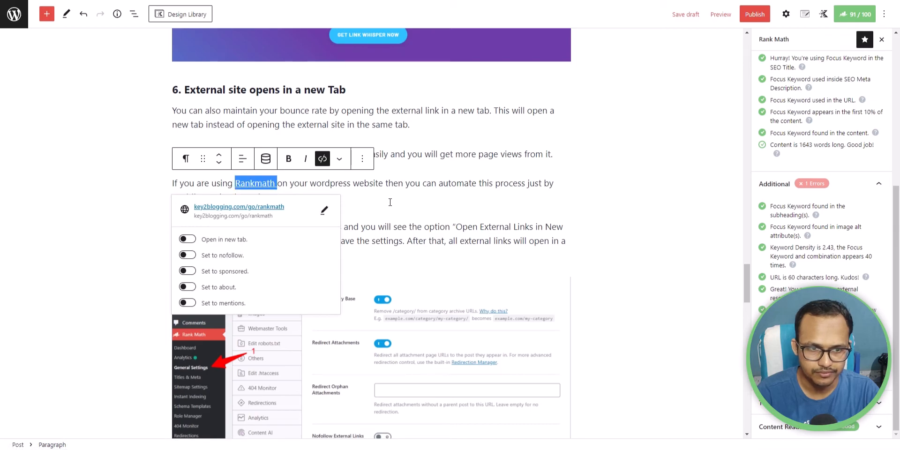
click(601, 185)
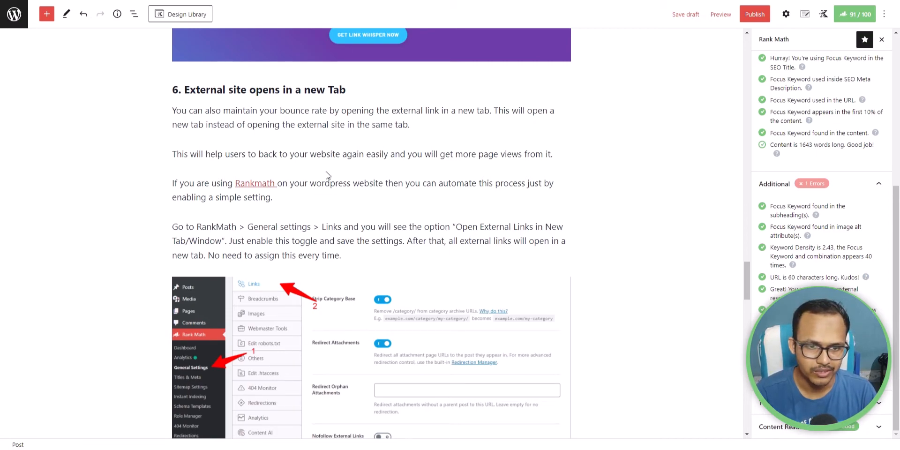
Step: Make the path "RankMath > General settings > Links" in section 6 bold
click(198, 227)
drag(197, 227, 342, 229)
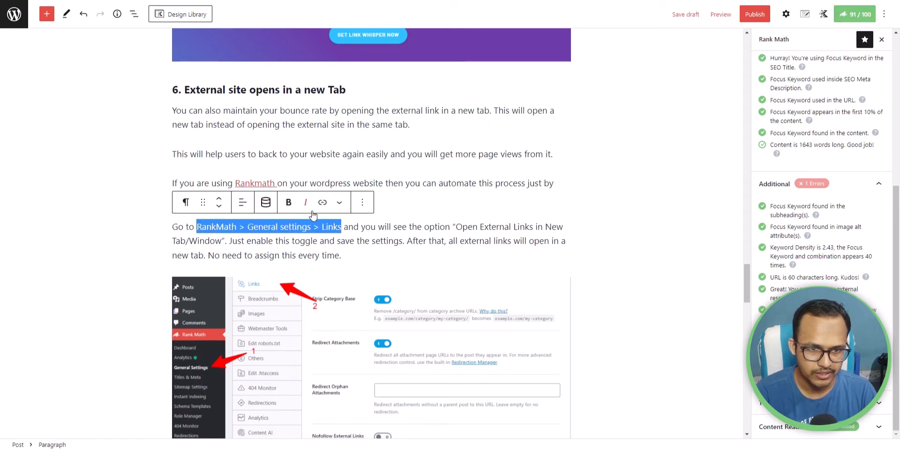
click(289, 202)
click(388, 250)
Step: Search Google for "Yet Another Related Posts Plugin" from the section 7 list and copy the address of its wordpress.org plugin page
scroll(388, 249, down, 8)
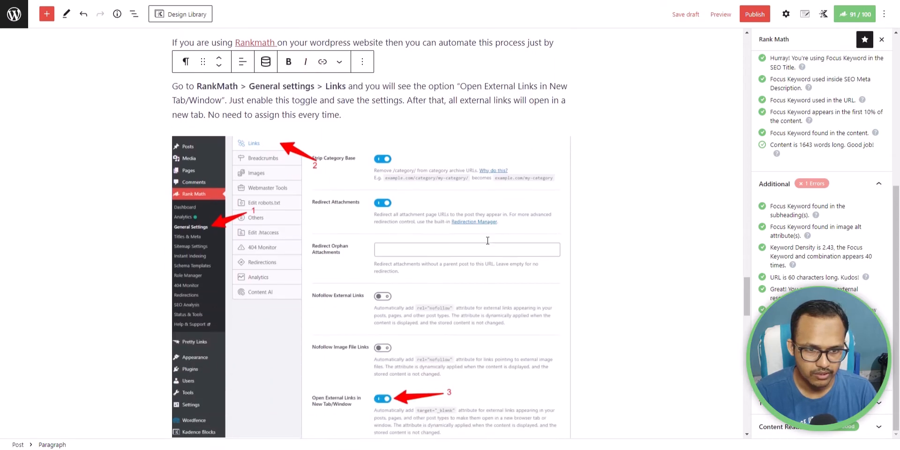
click(452, 163)
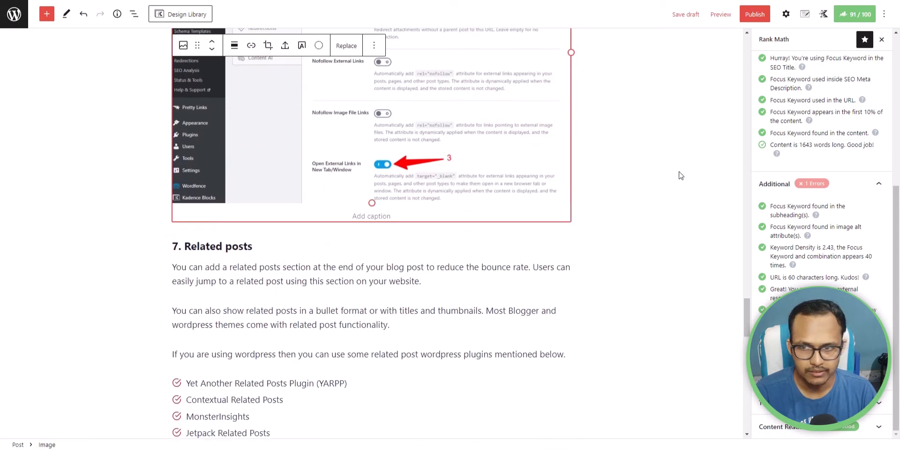
scroll(305, 299, down, 4)
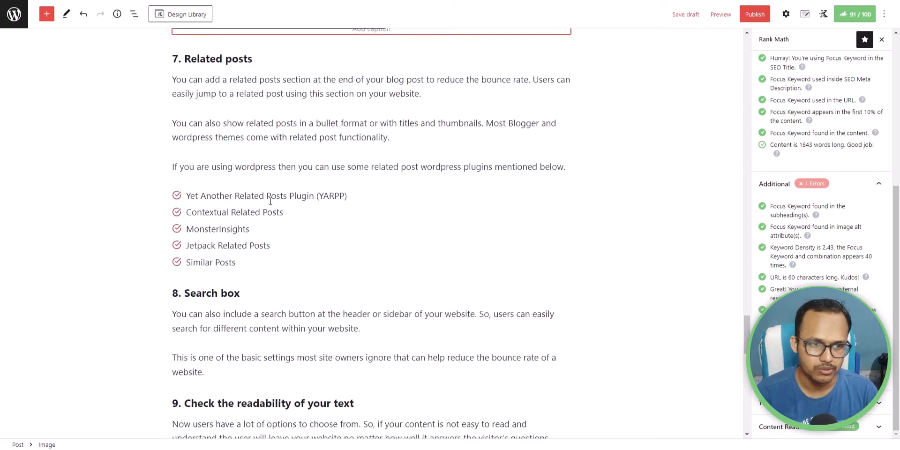
click(188, 198)
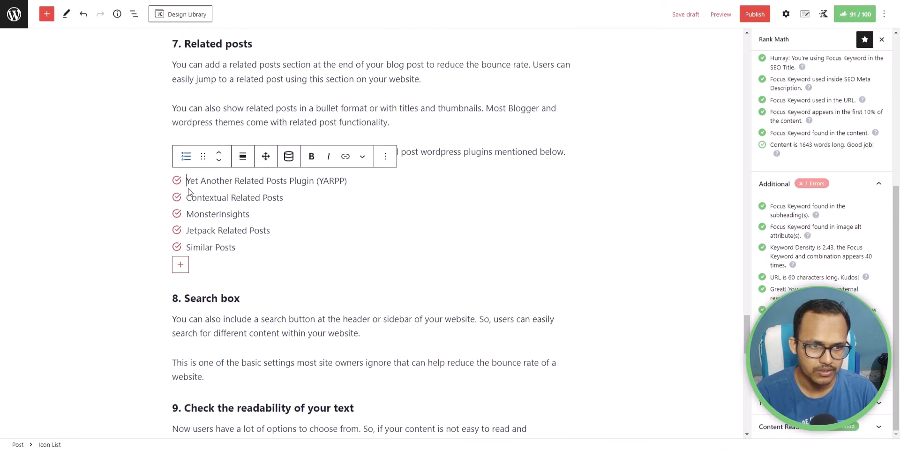
drag(188, 182, 314, 180)
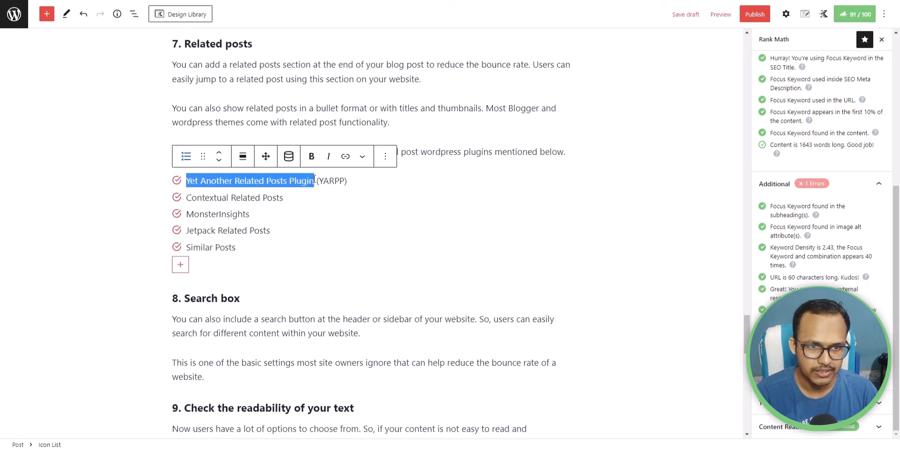
right_click(285, 181)
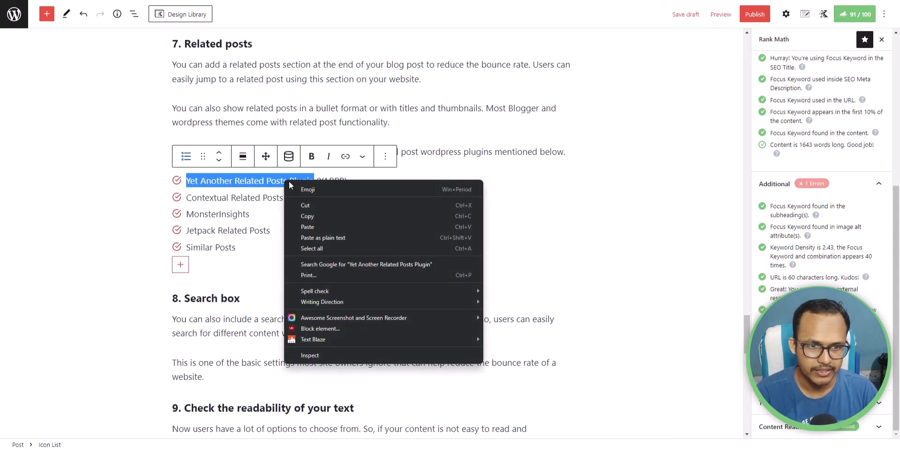
click(330, 265)
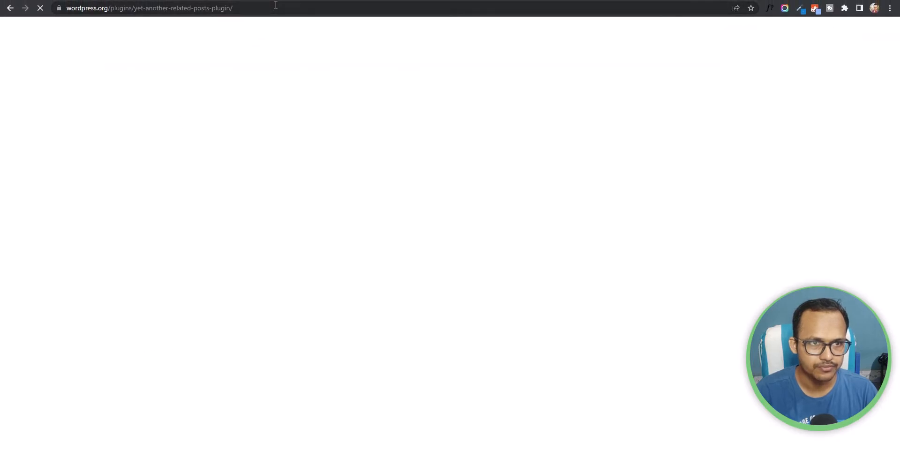
click(274, 6)
key(ctrl+c)
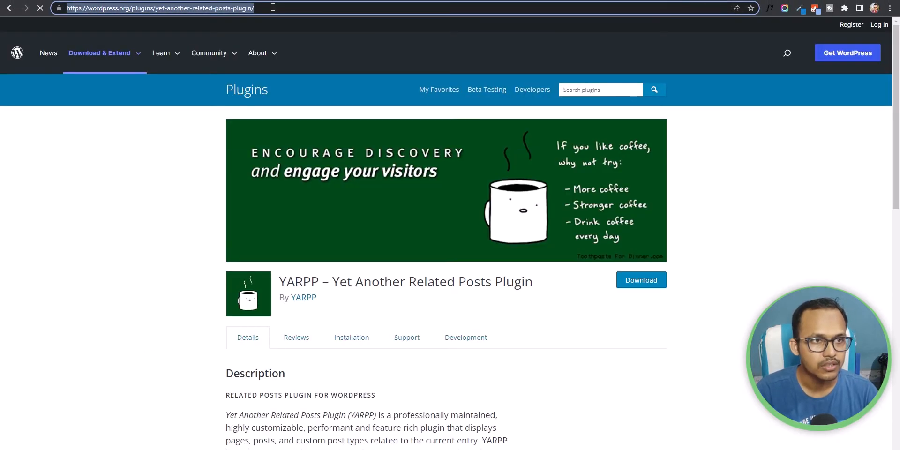
key(ctrl+shift+Tab)
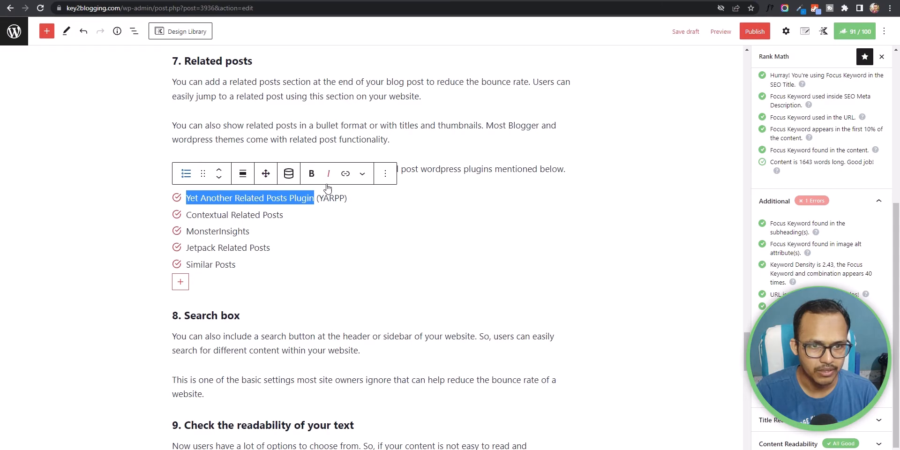
click(345, 173)
key(ctrl+v)
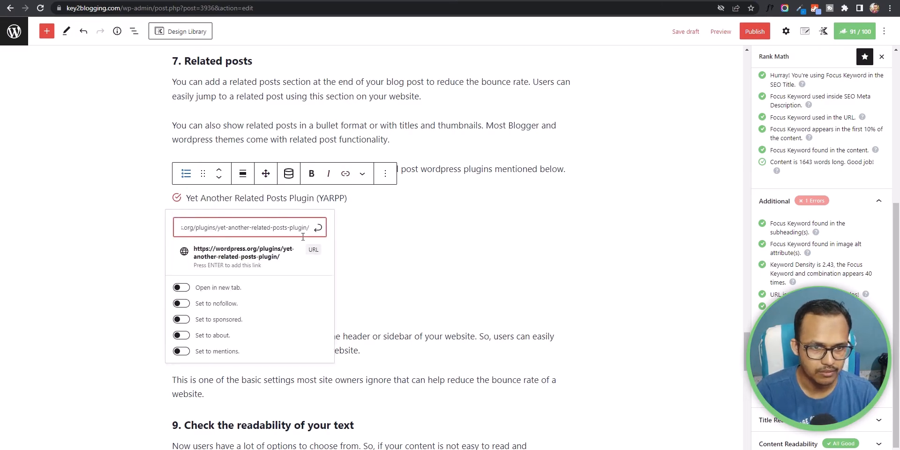
click(318, 231)
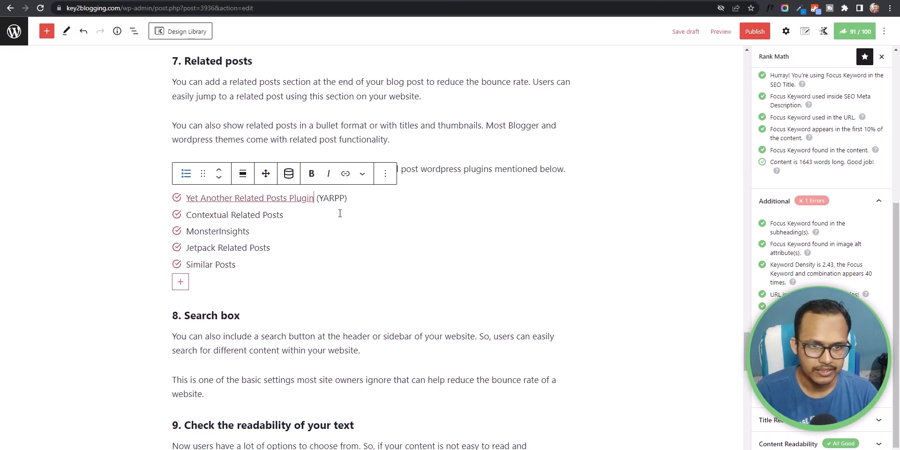
Step: Search Google for "Contextual Related Posts" from the section 7 list and copy the address of its wordpress.org plugin page
triple_click(226, 215)
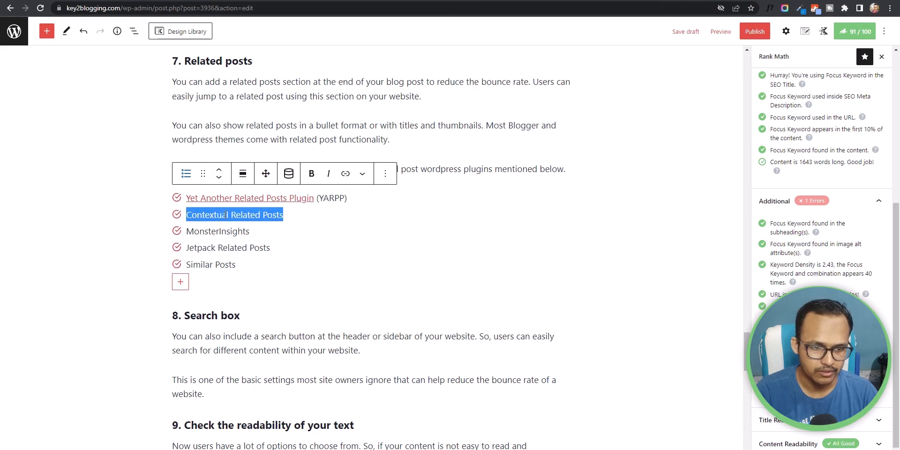
right_click(226, 214)
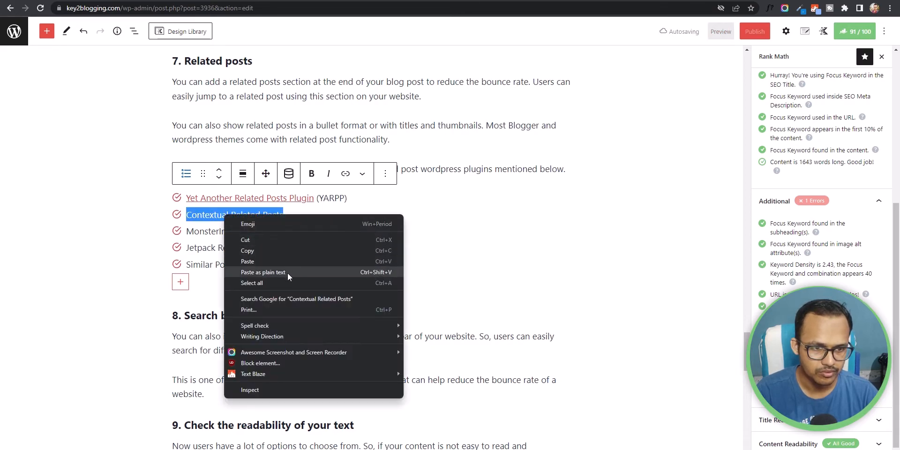
click(282, 300)
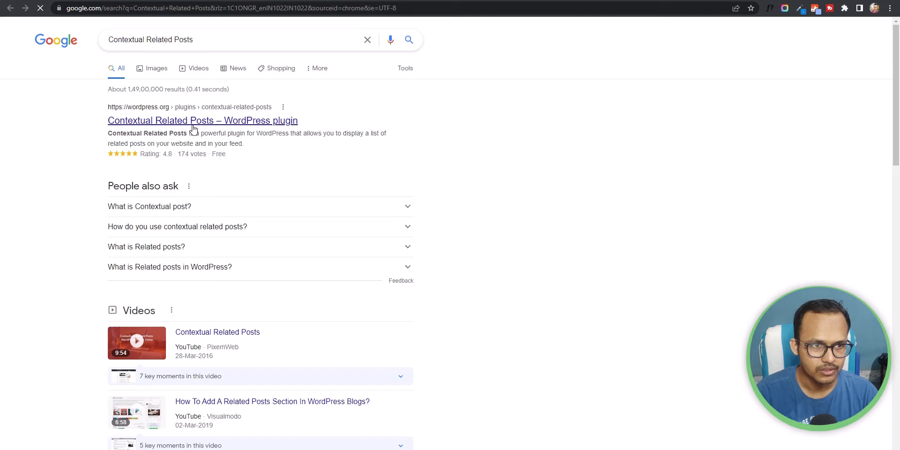
click(194, 123)
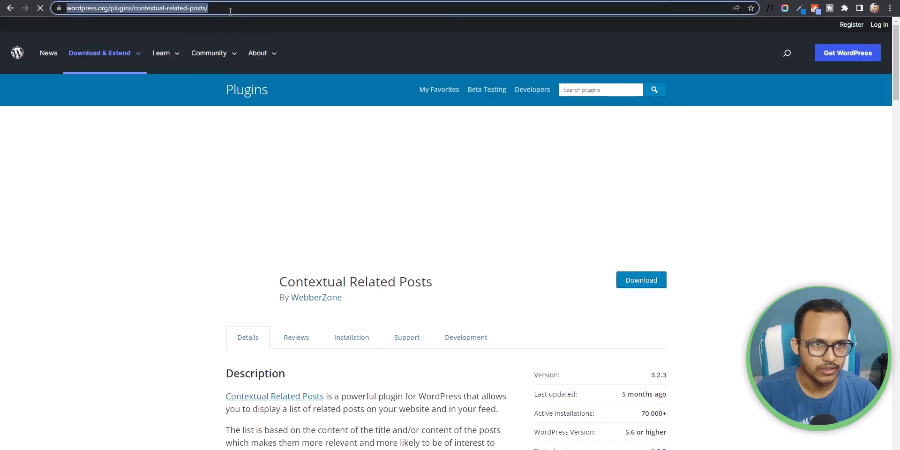
click(230, 10)
click(168, 0)
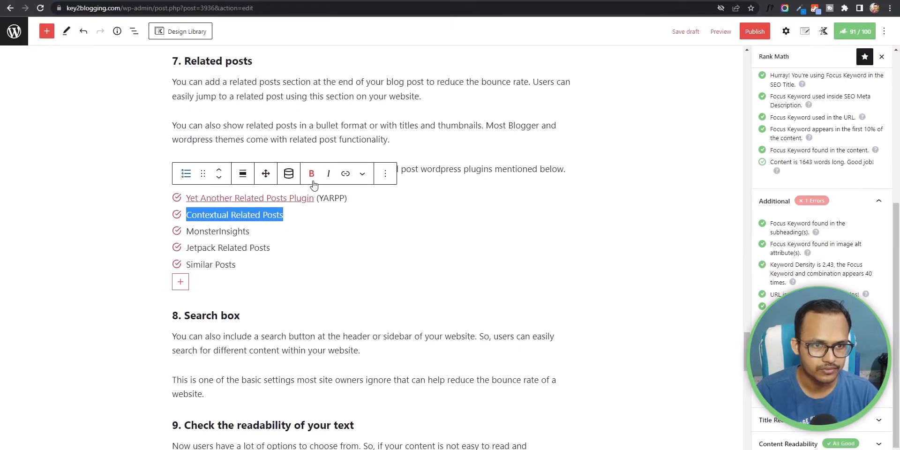
key(ctrl+v)
click(334, 221)
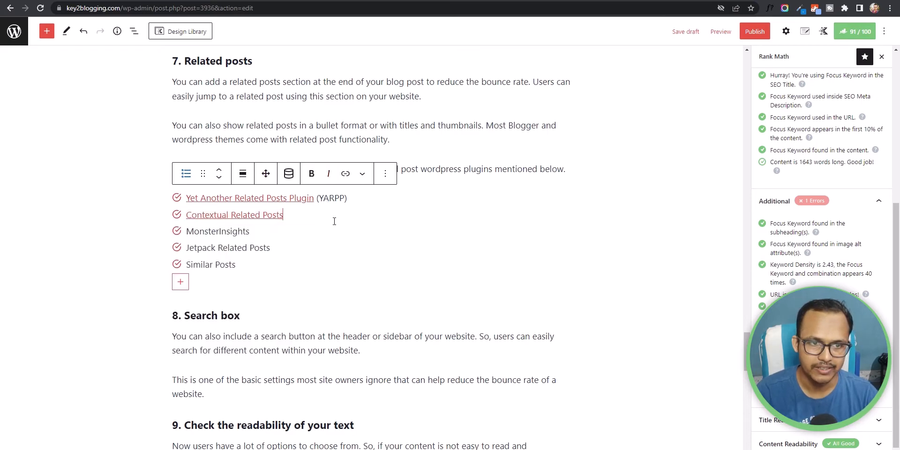
Step: Apply the copied link address to "MonsterInsights" in the section 7 plugin list
double_click(225, 231)
right_click(225, 231)
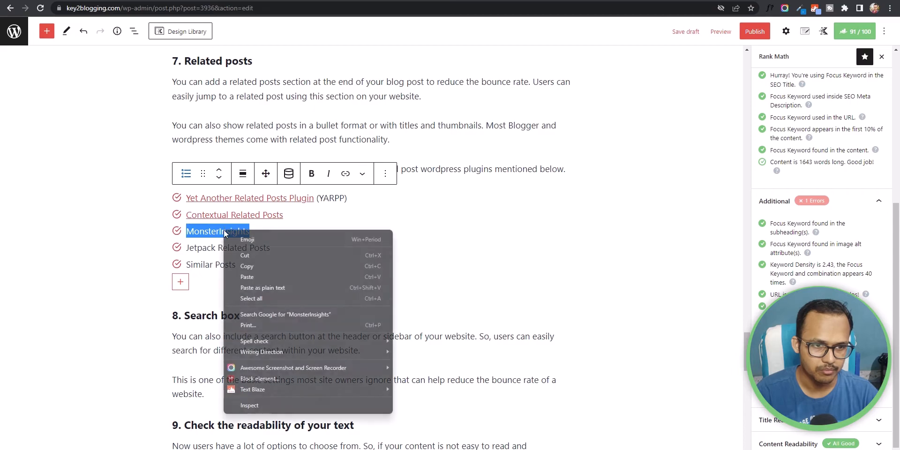
click(276, 277)
Step: Correct the first FAQ answer about bounce rate to read "without interacting with the page"
scroll(286, 253, down, 5)
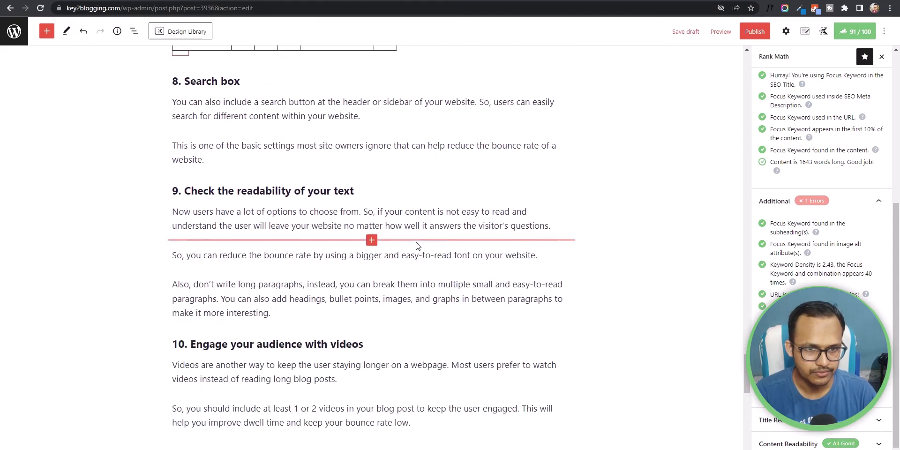
scroll(594, 235, down, 2)
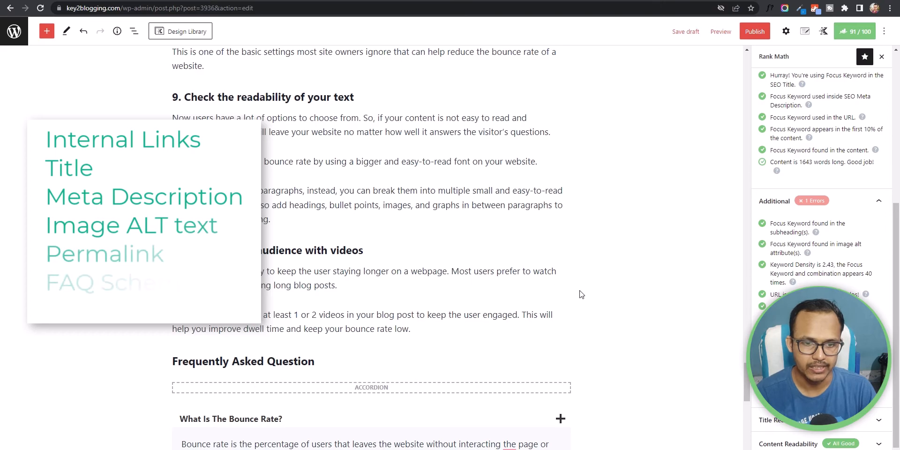
scroll(581, 294, down, 4)
right_click(512, 258)
Step: Accept the Grammarly suggestion "get" for the verb before "more organic traffic" in the Conclusion
scroll(576, 267, down, 3)
scroll(596, 253, down, 3)
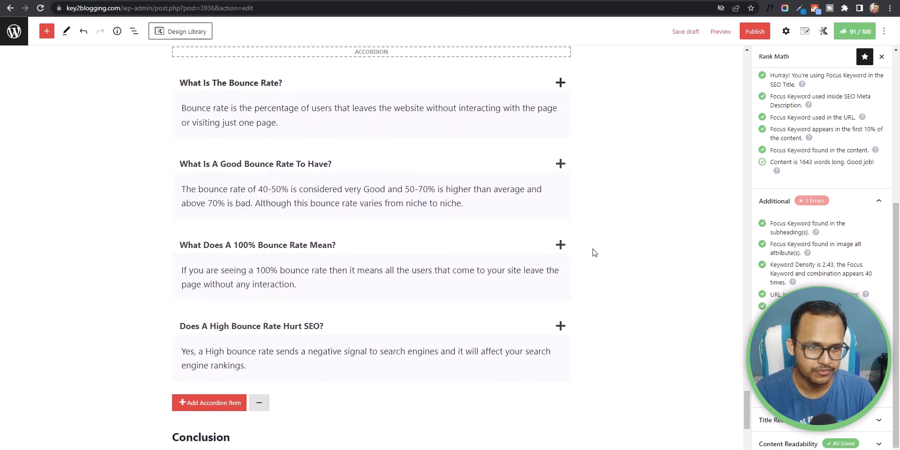
mouse_move(202, 335)
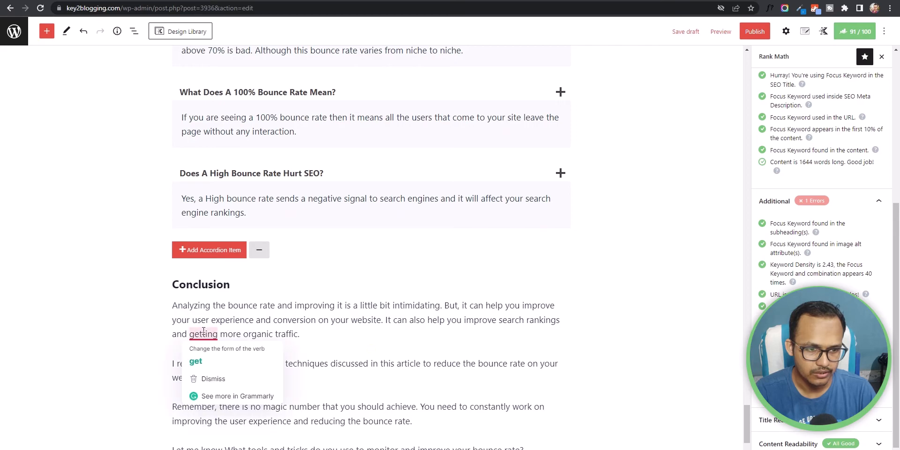
click(211, 357)
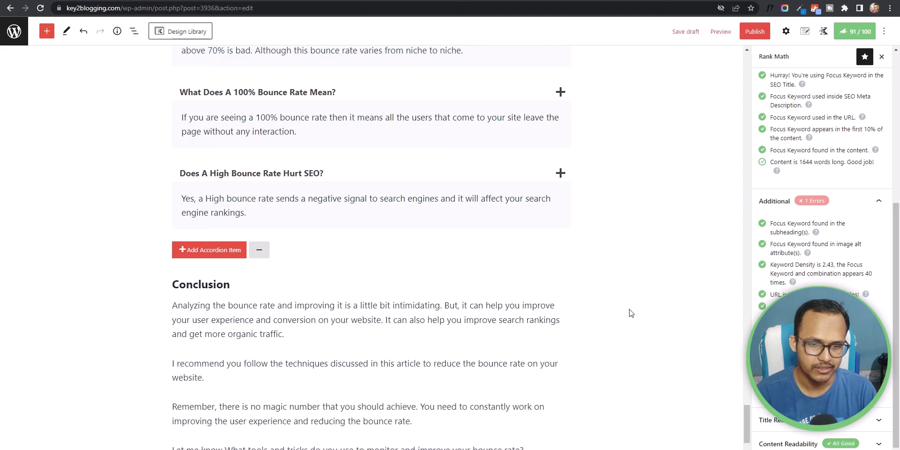
scroll(630, 312, down, 1)
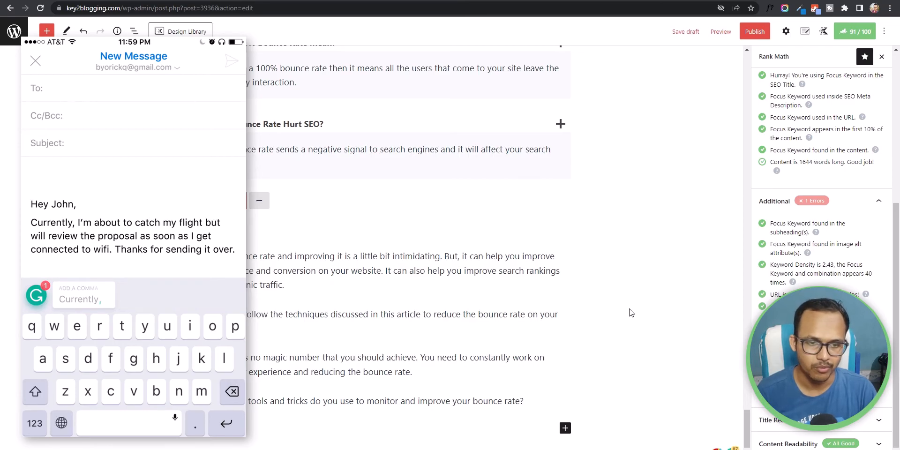
Step: Return to the beginning of the post and open its preview in a new tab
drag(746, 422, 776, 44)
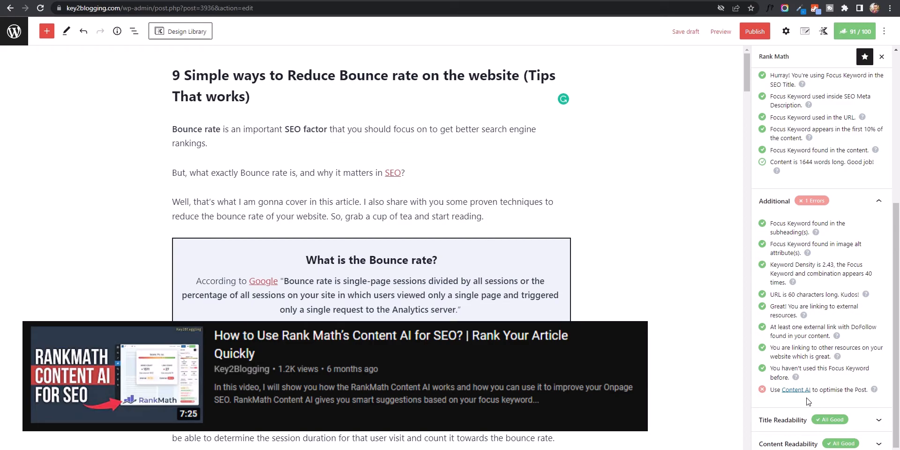
click(721, 31)
click(652, 115)
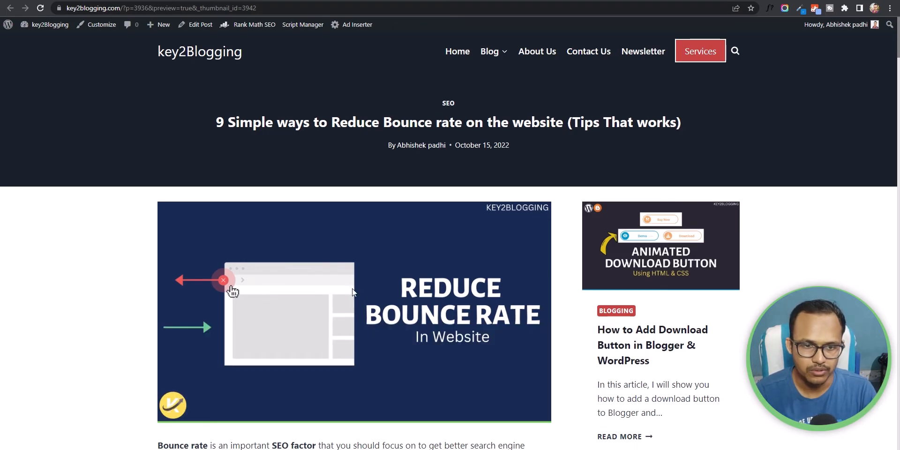
Step: Review the previewed post from the featured image through the numbered sections, FAQ and Conclusion down to the share buttons and tags
scroll(370, 295, down, 3)
scroll(381, 295, down, 4)
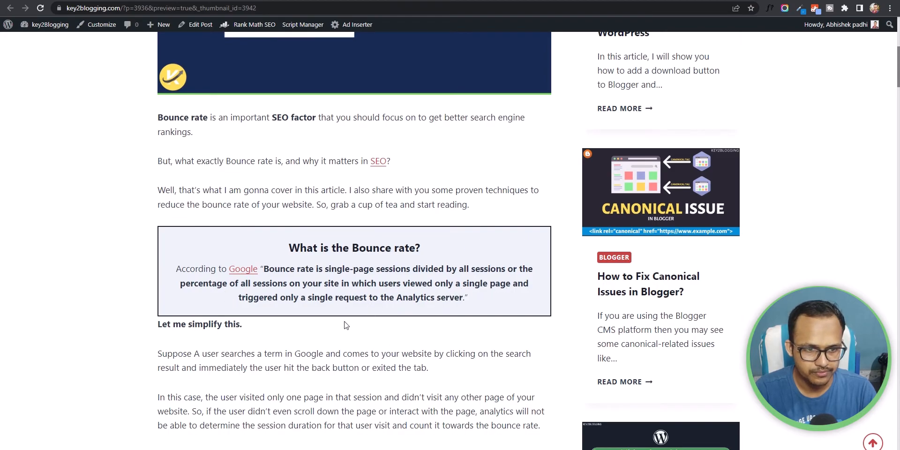
scroll(382, 313, down, 3)
scroll(386, 304, up, 3)
scroll(390, 298, down, 5)
scroll(391, 298, down, 10)
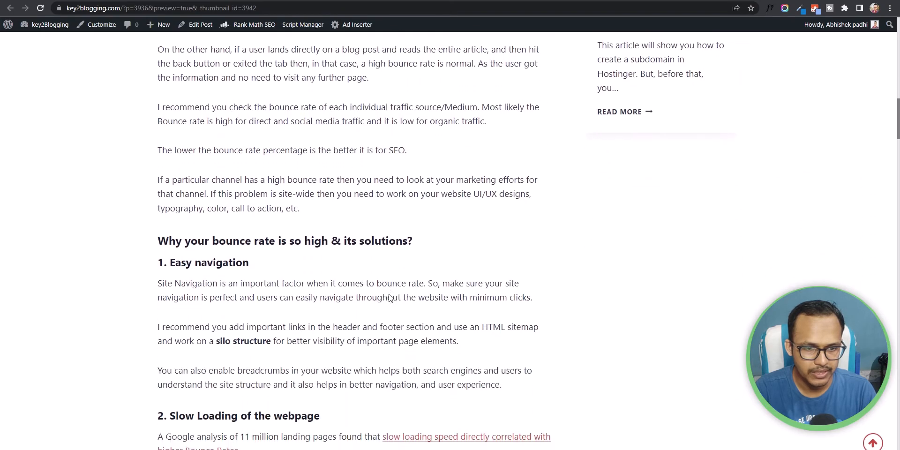
scroll(394, 297, down, 1)
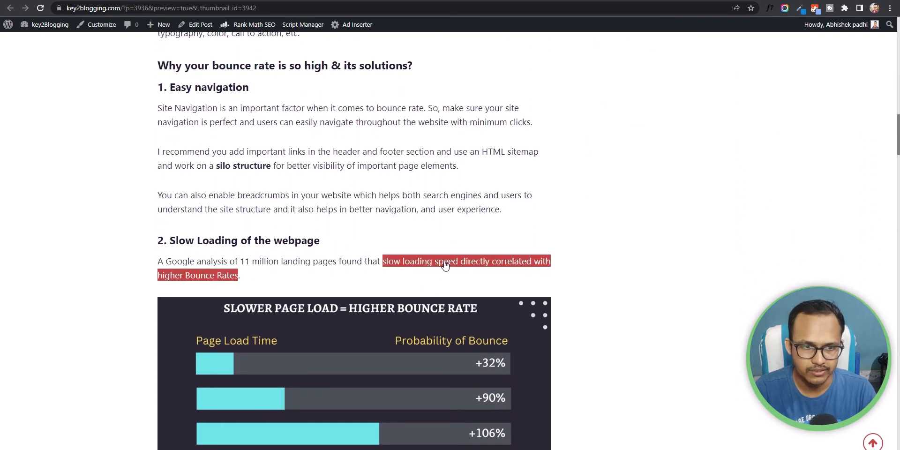
scroll(369, 330, down, 5)
scroll(453, 174, up, 2)
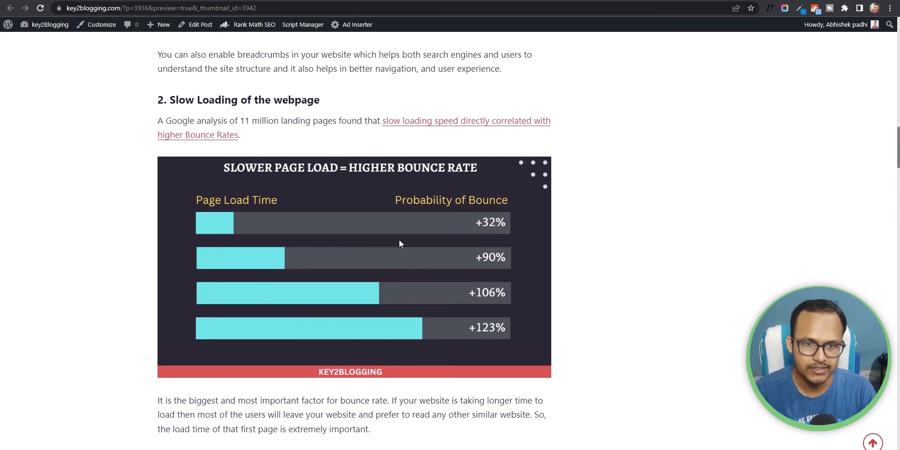
scroll(398, 241, down, 7)
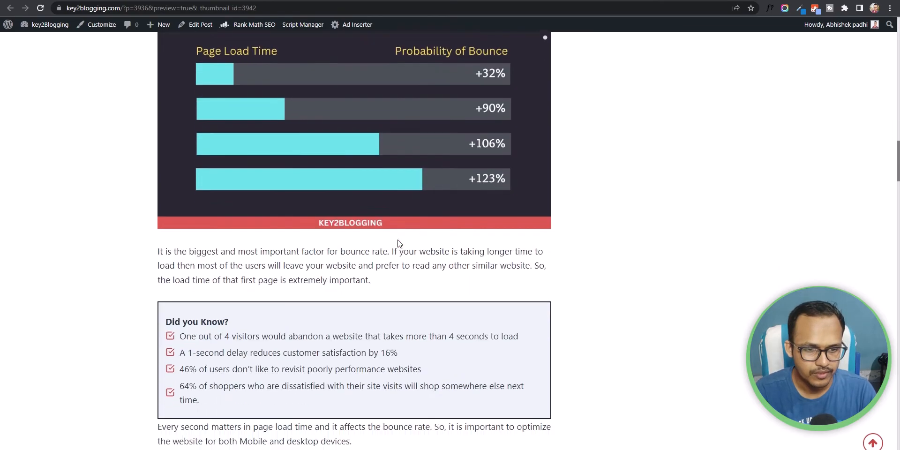
scroll(264, 224, down, 2)
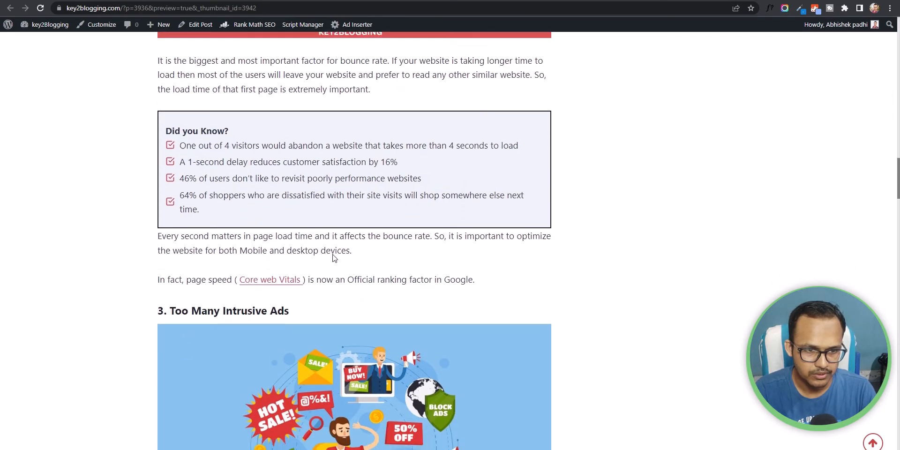
scroll(310, 247, down, 7)
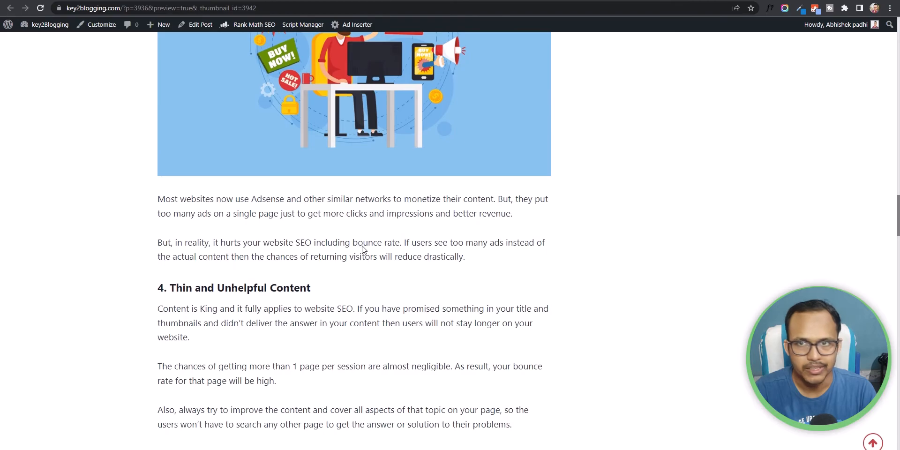
scroll(362, 249, down, 6)
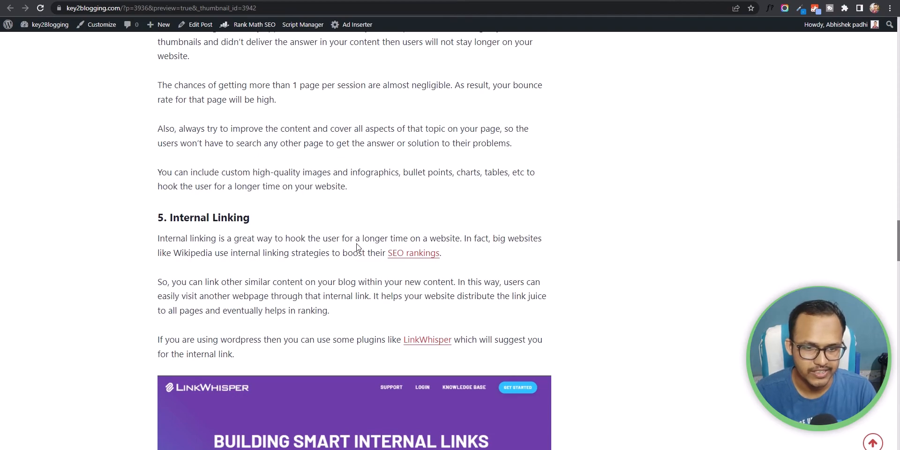
scroll(374, 268, down, 2)
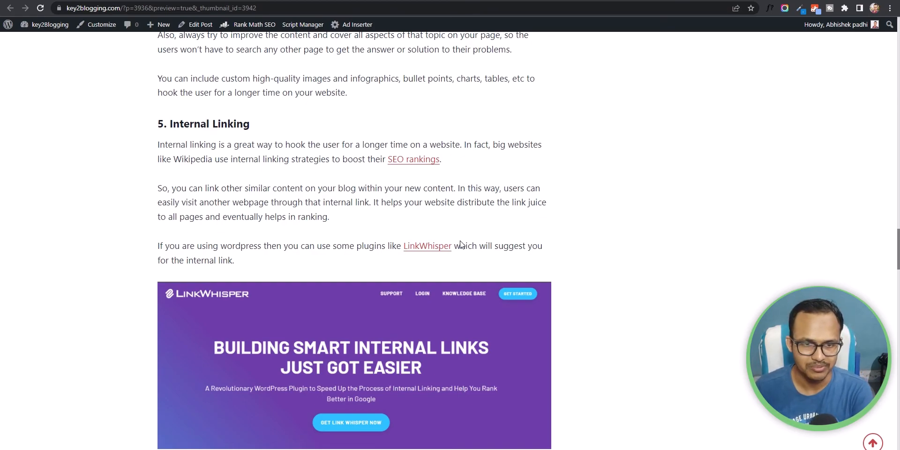
scroll(460, 243, down, 8)
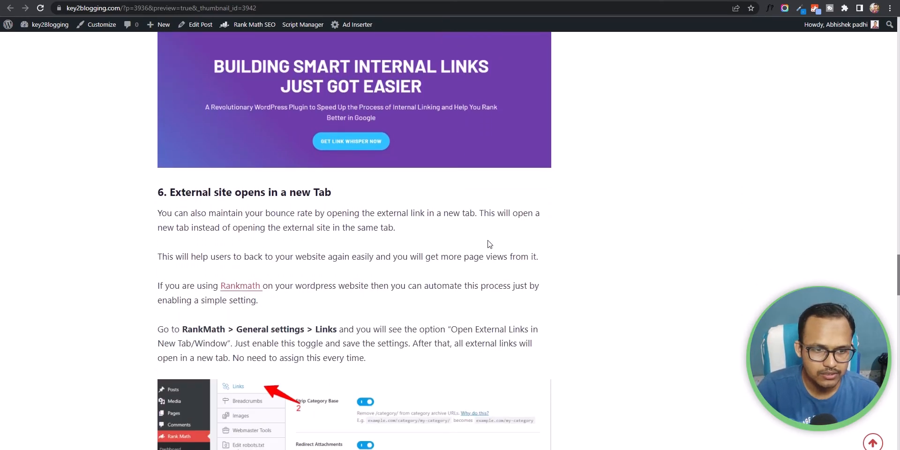
scroll(294, 140, down, 10)
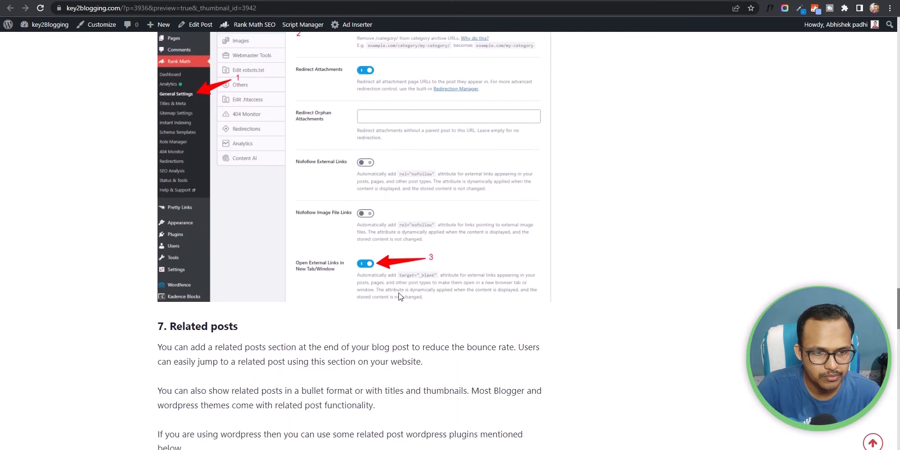
scroll(457, 344, down, 12)
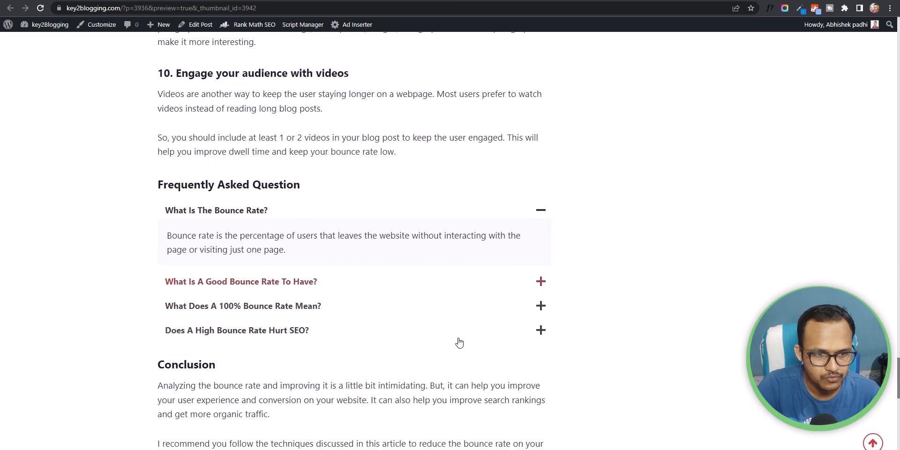
scroll(369, 334, down, 2)
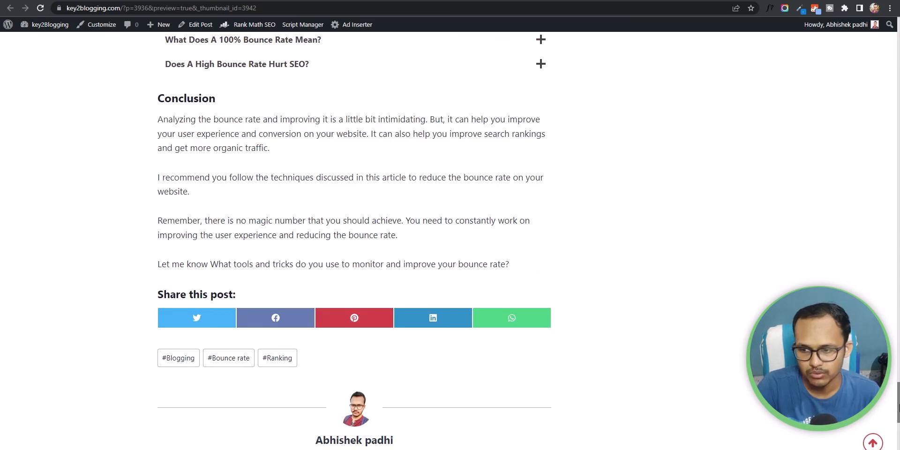
Step: Open the SEO category archive from the previewed post's header and open the "FREE Indexing Checklist" article
drag(898, 402, 897, 26)
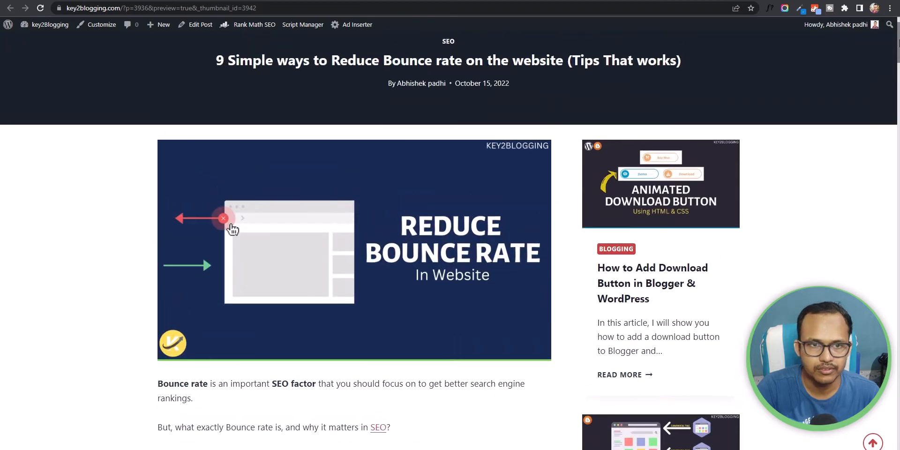
click(448, 106)
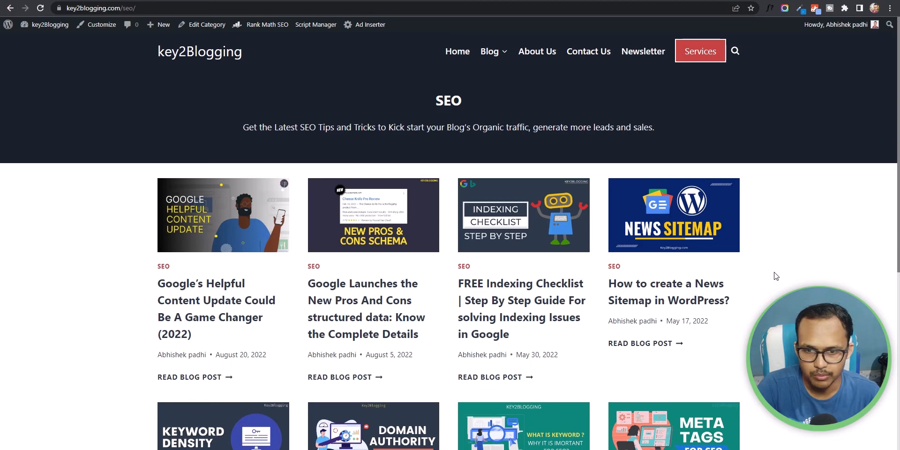
click(499, 298)
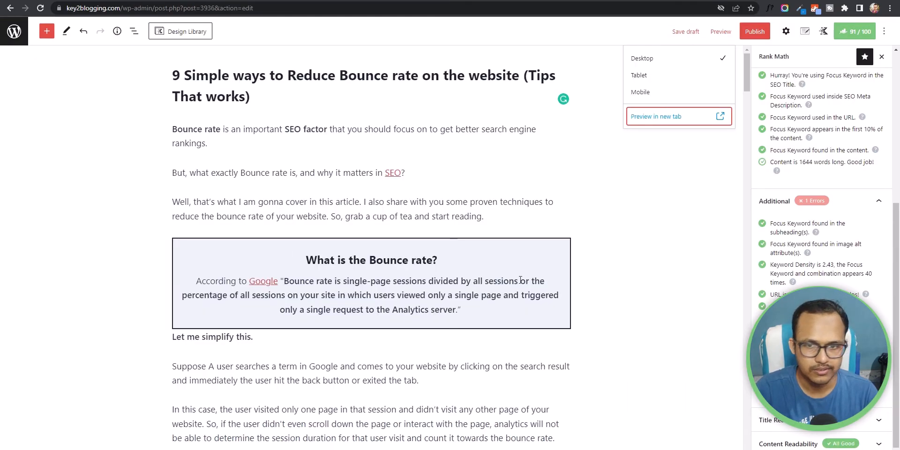
Step: Add a paragraph after the Conclusion reading "Read Also: Free indexing checklist: Fix indexing Issue in Google"
scroll(618, 258, down, 20)
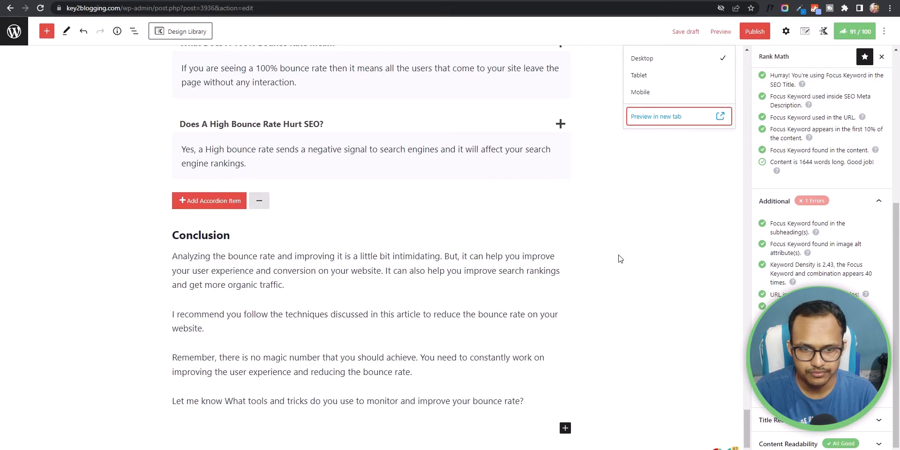
scroll(577, 375, up, 1)
scroll(582, 424, down, 1)
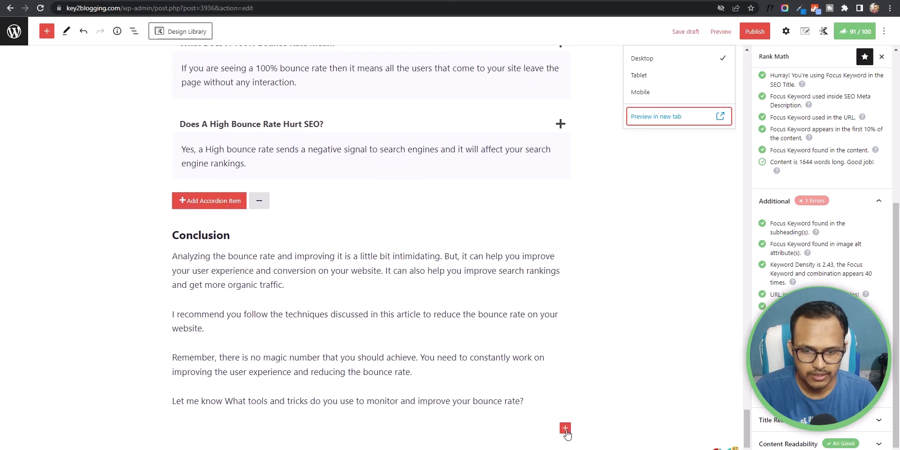
click(564, 428)
click(586, 327)
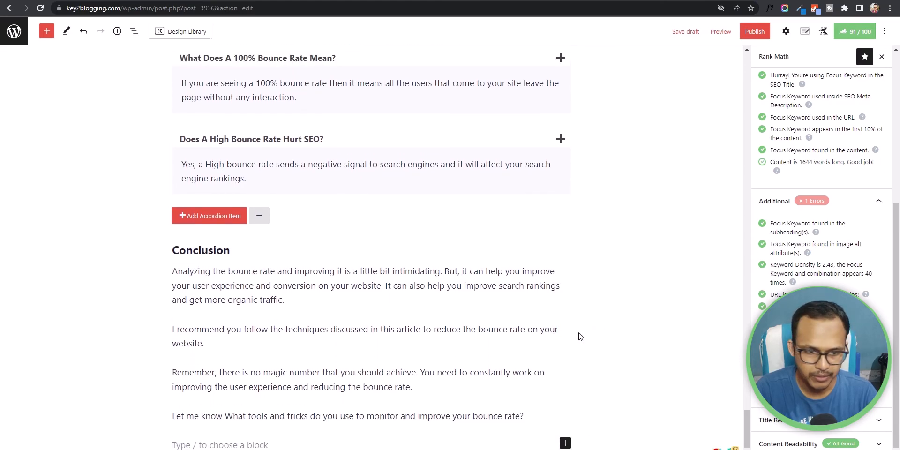
text(Read)
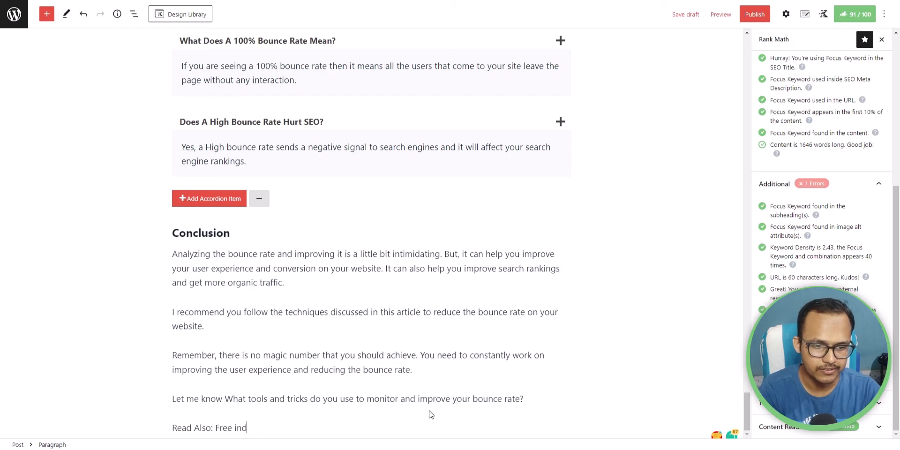
text(Also: Free indexing)
text(checklist: Fix indexing Issue in Google)
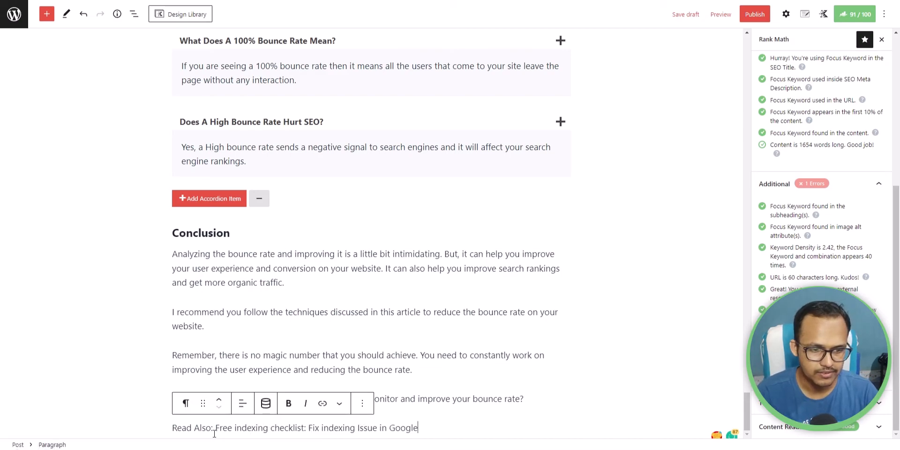
Step: Link "Free indexing checklist: Fix indexing Issue in Google" to the site's FREE Indexing Checklist post, found by searching "index", and set it to open in a new tab
drag(217, 427, 420, 424)
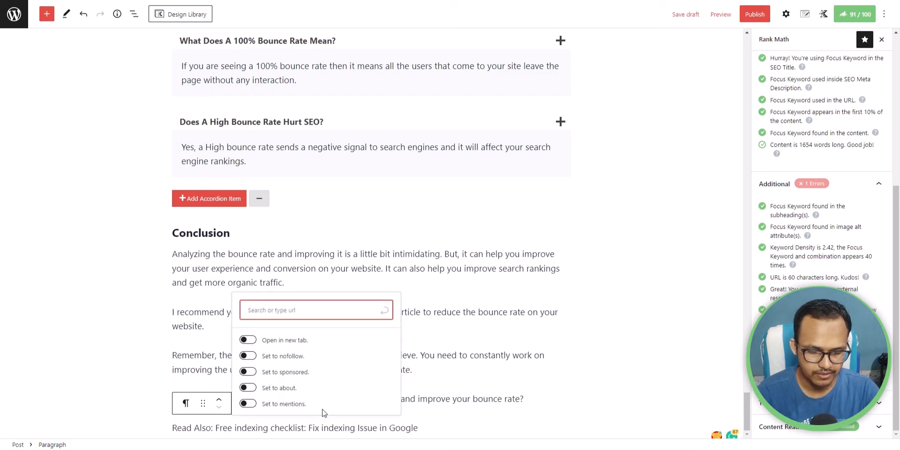
text(index)
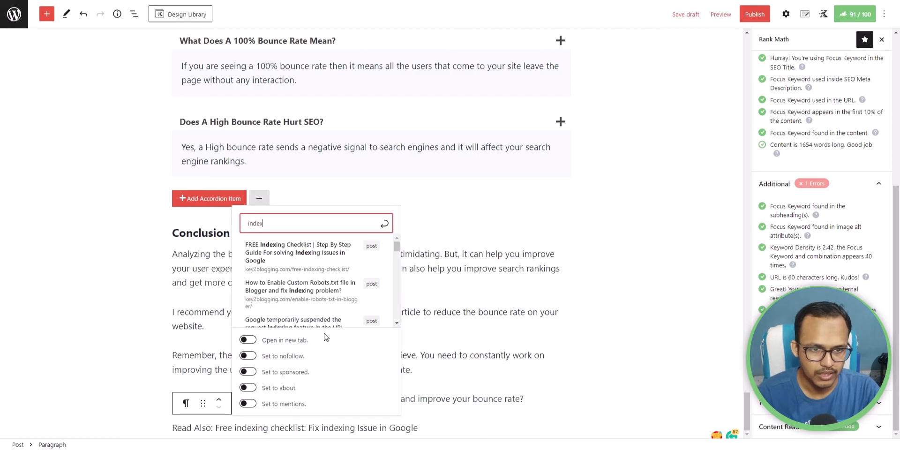
click(294, 254)
click(323, 426)
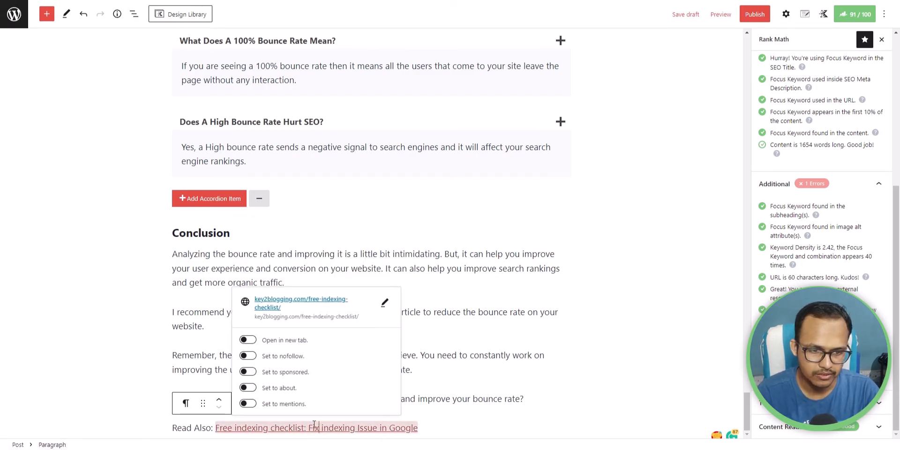
click(255, 341)
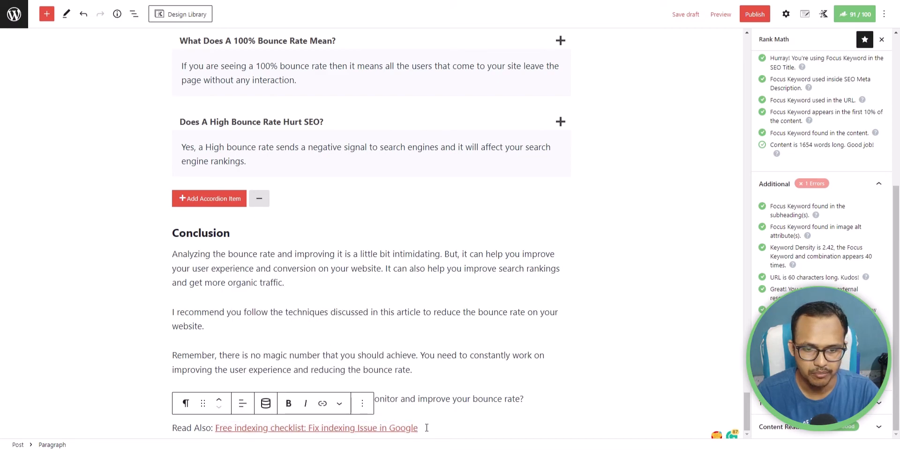
click(615, 391)
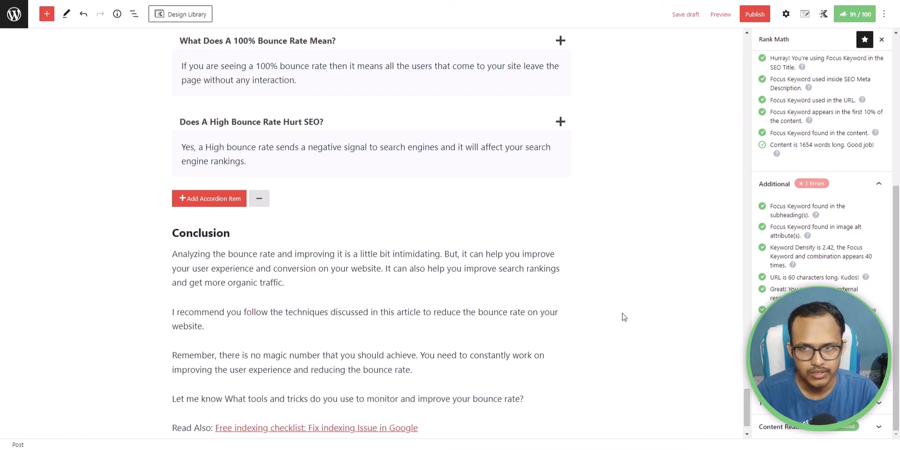
Step: Check the post's status and visibility settings and publish the post immediately
click(785, 13)
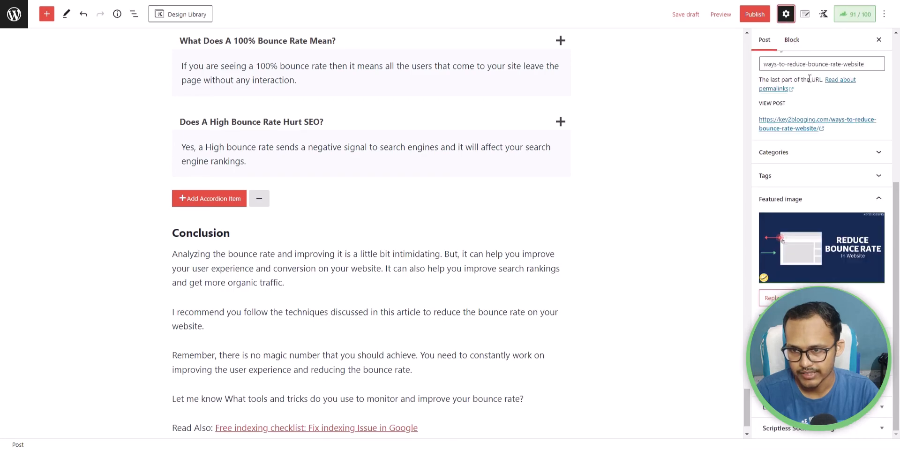
scroll(833, 134, up, 5)
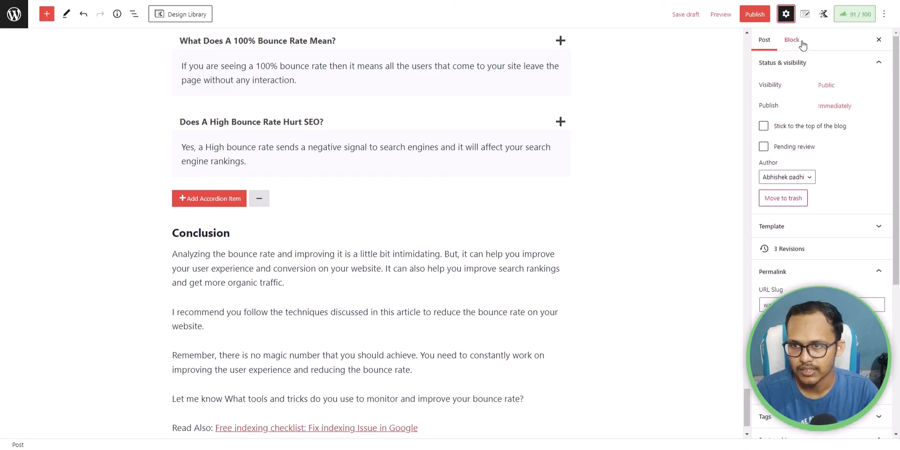
click(754, 15)
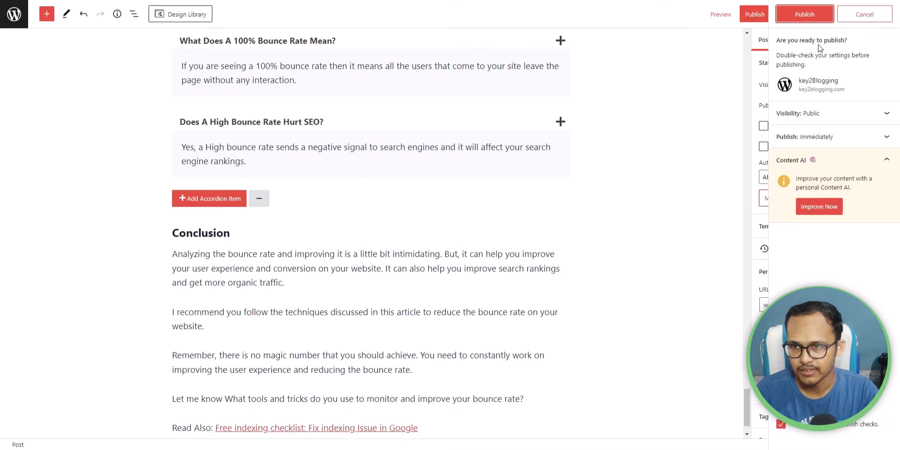
click(810, 15)
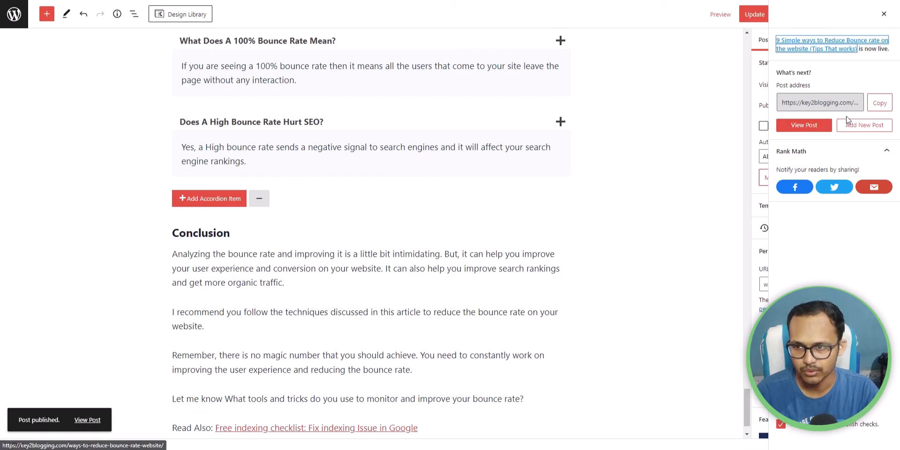
Step: Copy the published post's address and share the post on Twitter, with the link placed on a separate line below the title
click(878, 103)
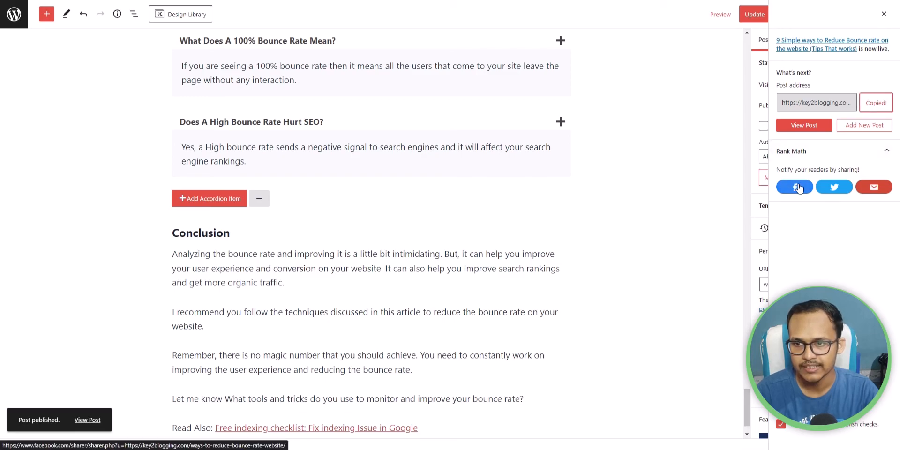
click(834, 188)
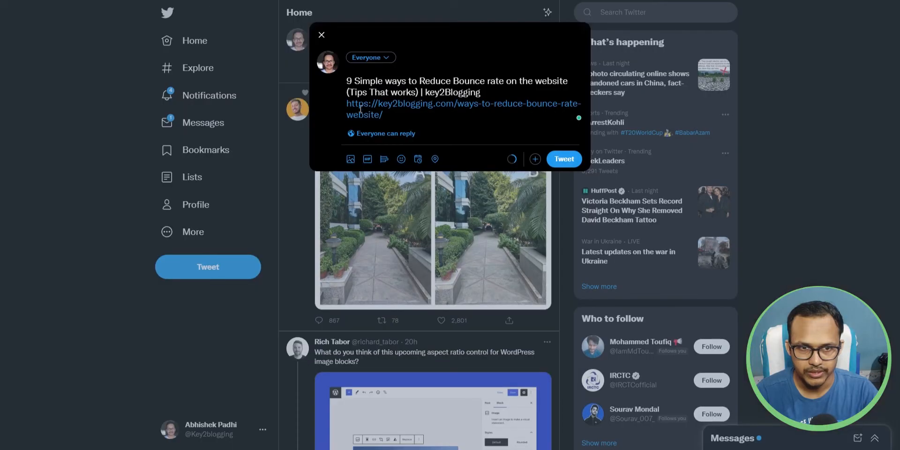
drag(393, 115, 352, 107)
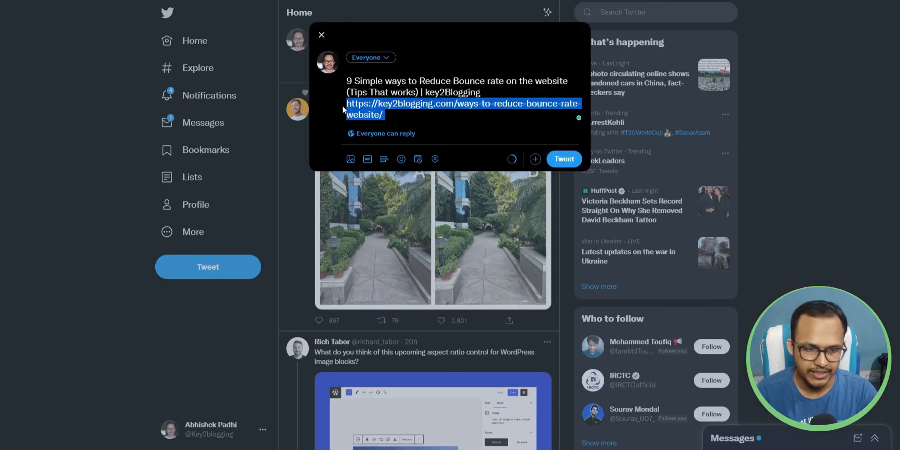
key(BackSpace)
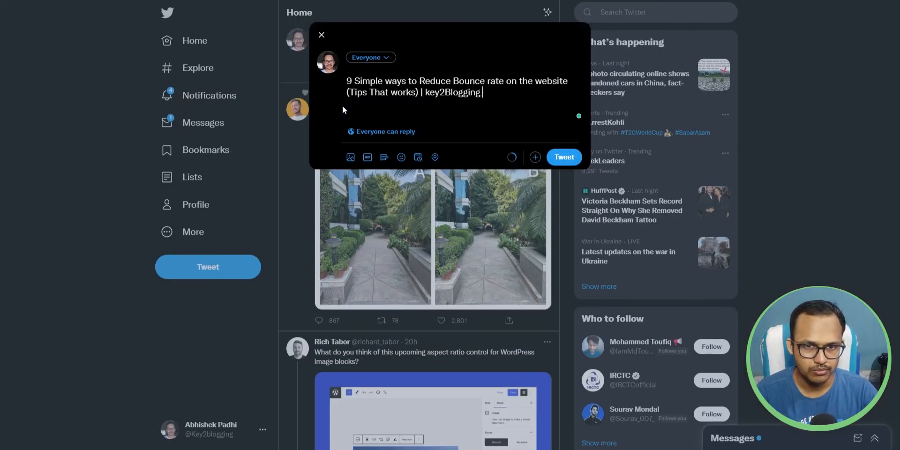
key(Return)
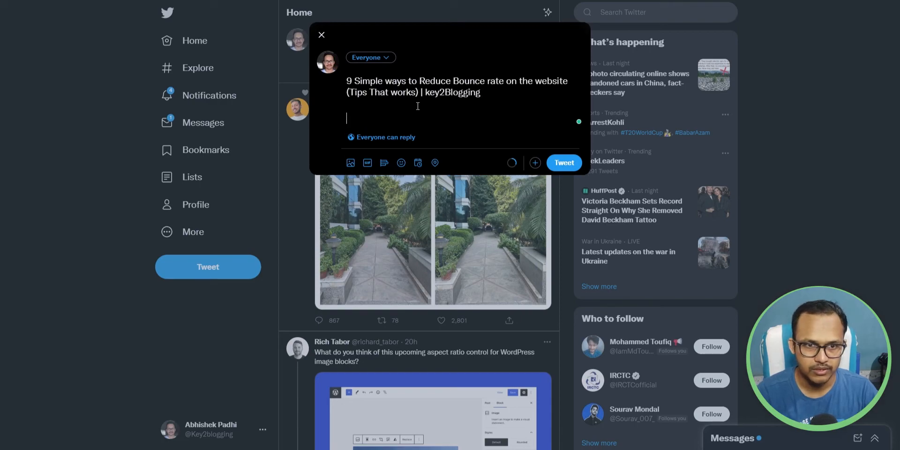
right_click(377, 114)
click(412, 190)
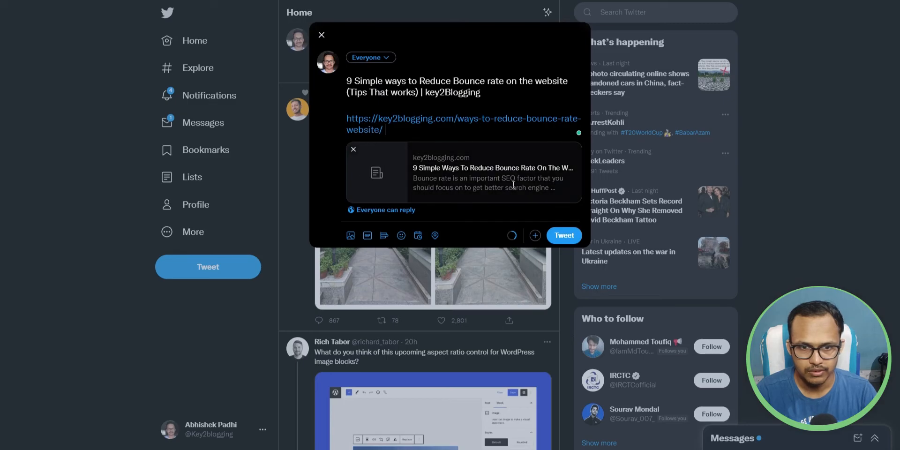
click(562, 235)
scroll(481, 240, up, 2)
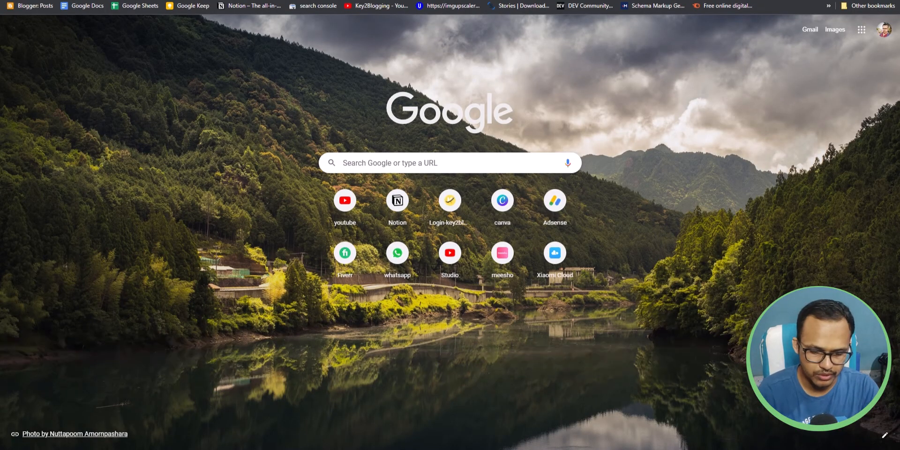
Step: Open Pinterest in a new browser tab and start creating a standard Pin
text(pinte)
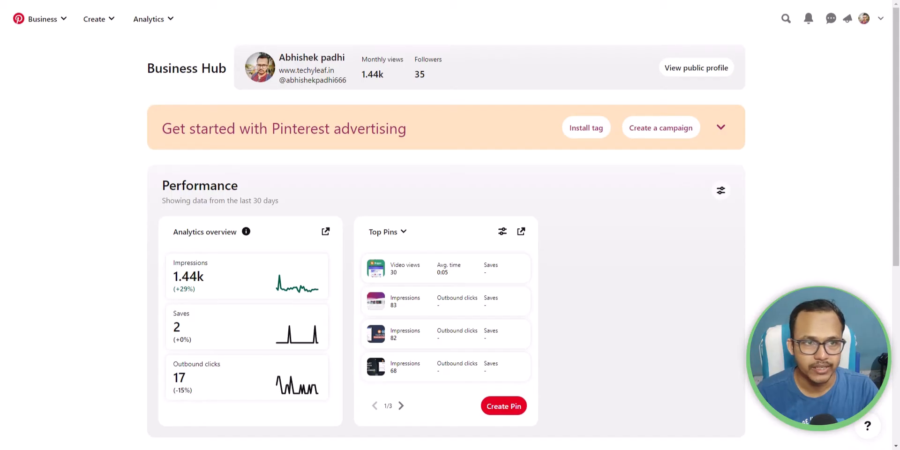
click(100, 19)
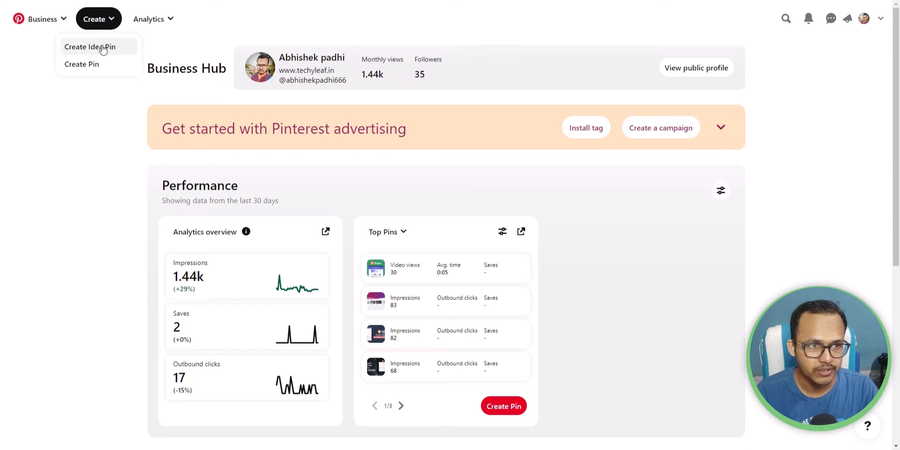
click(93, 71)
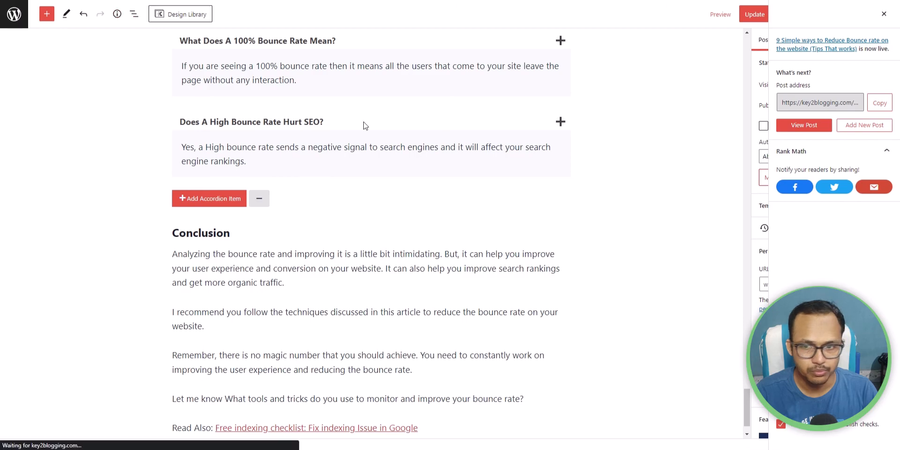
Step: Copy the post's address from WordPress and load that page's images into the new Pin on Pinterest using Save from site
click(880, 104)
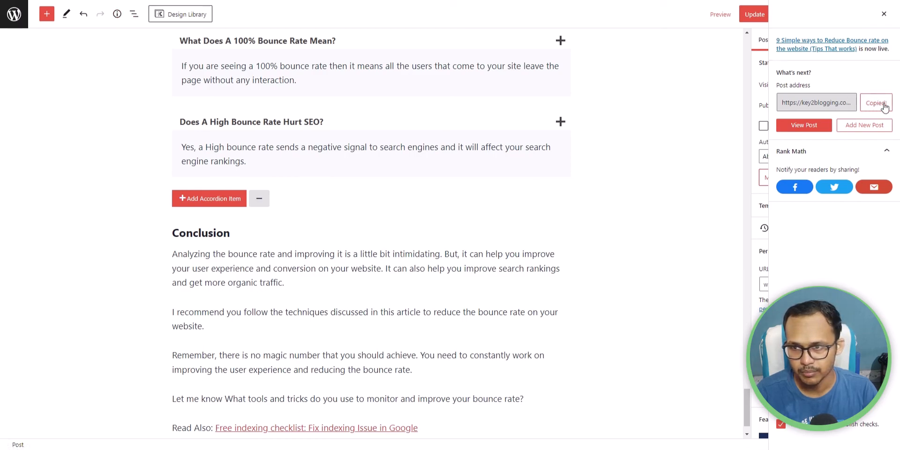
click(883, 15)
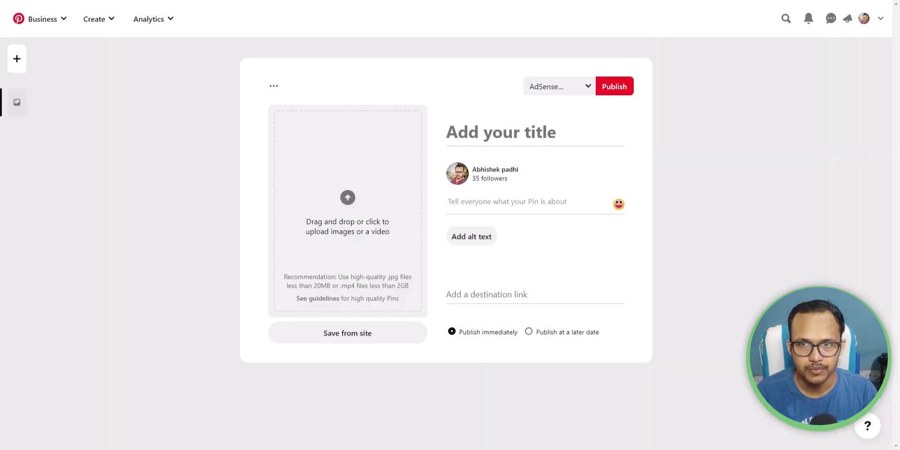
click(368, 333)
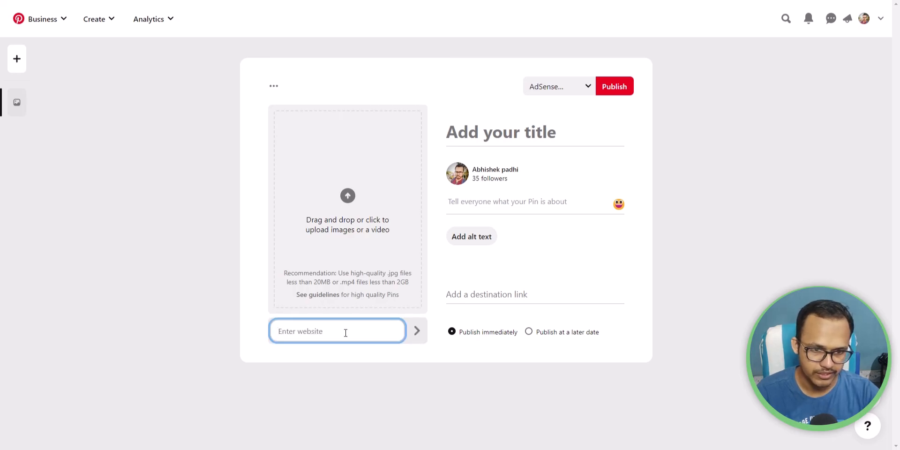
key(ctrl+v)
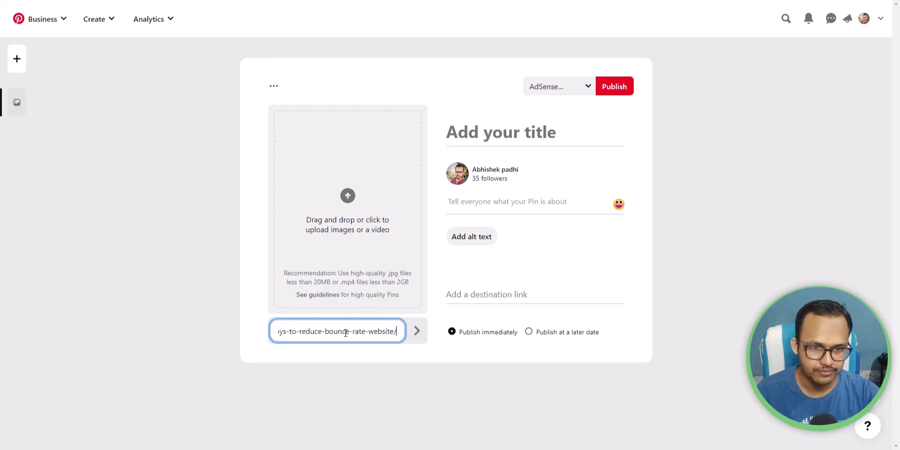
click(415, 336)
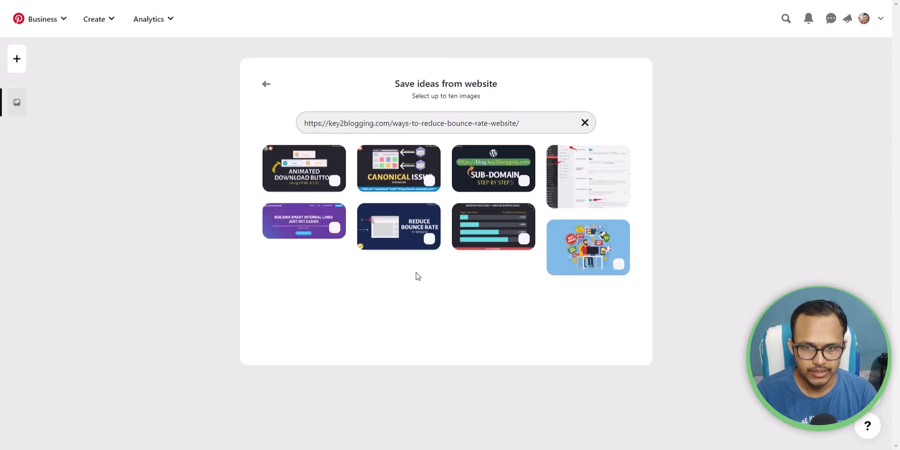
Step: Add two Pins from the "Reduce Bounce Rate" featured image and the page load time chart, and look over both drafts
click(429, 239)
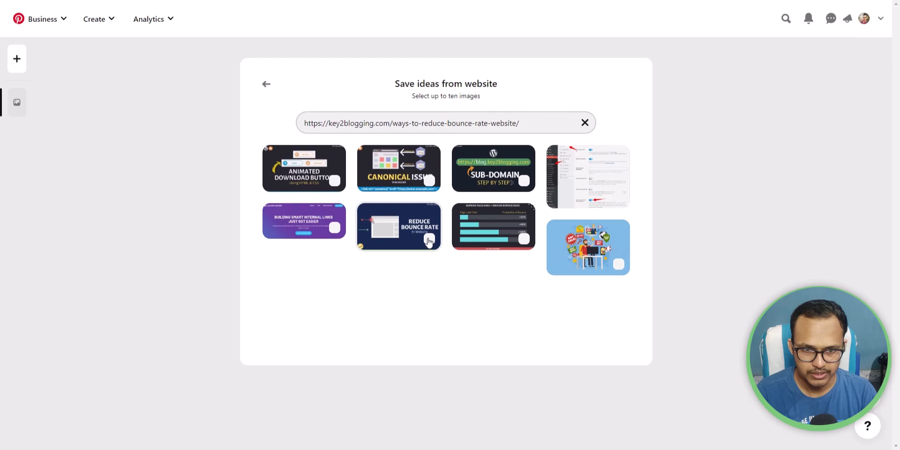
click(521, 240)
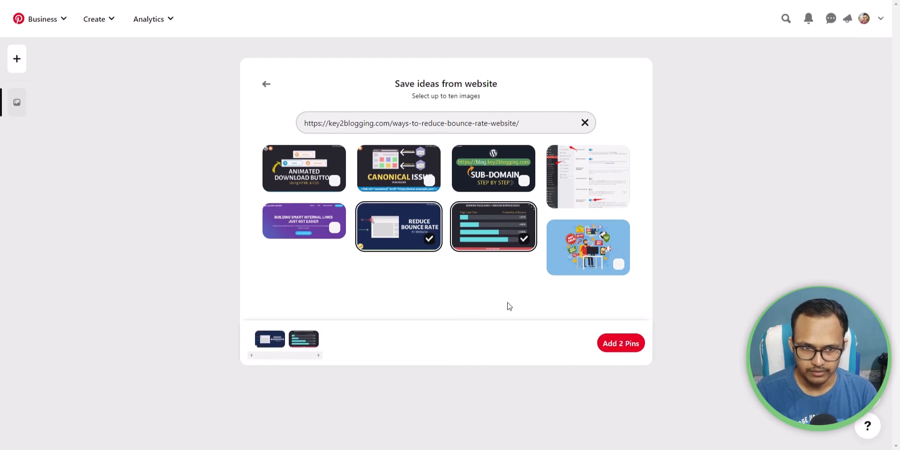
click(623, 344)
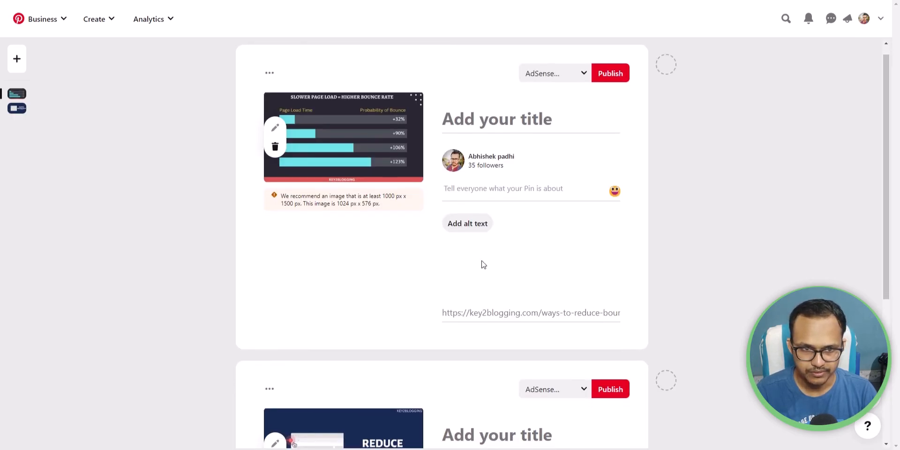
scroll(407, 271, down, 3)
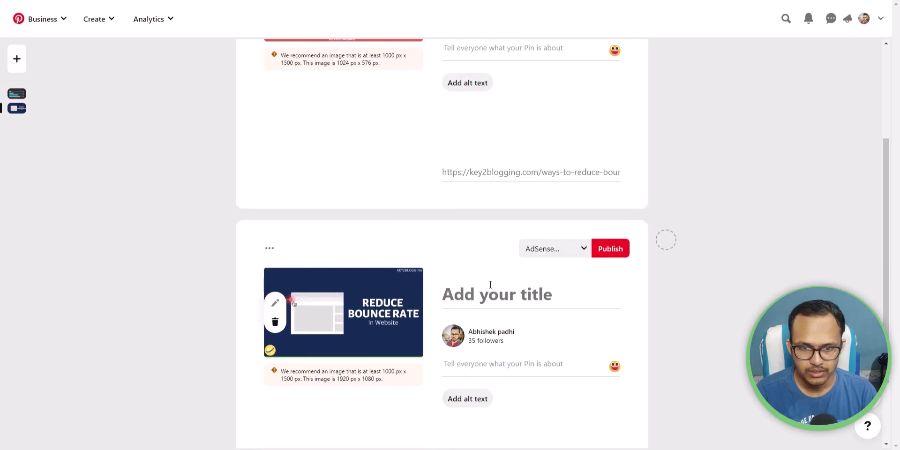
scroll(488, 290, up, 3)
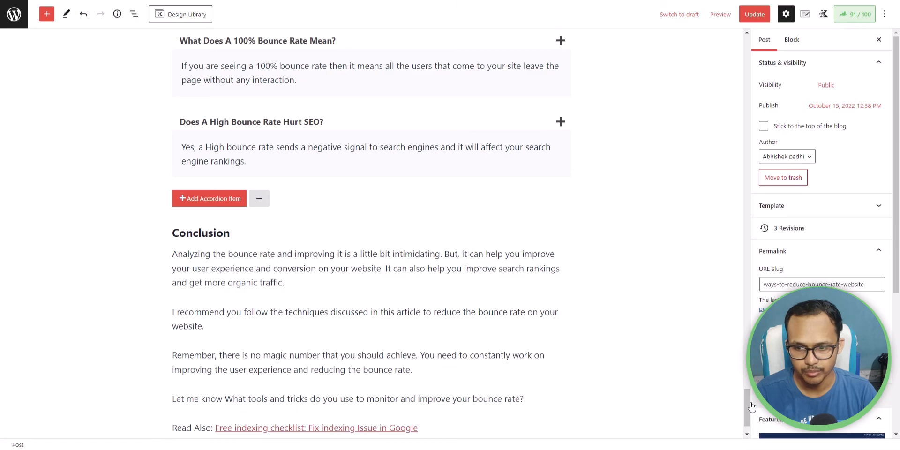
Step: Copy the blog post's title from WordPress and paste it as the title of the "Reduce Bounce Rate" Pin on Pinterest
scroll(749, 398, up, 10)
drag(749, 352, 743, 22)
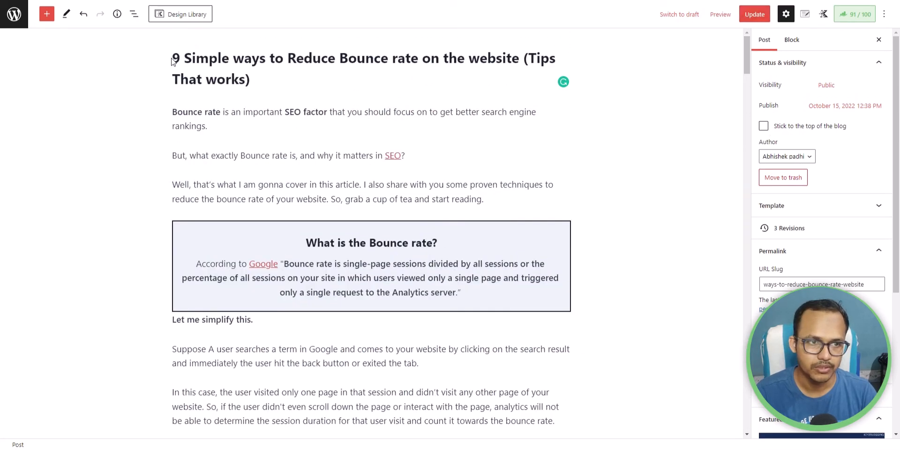
drag(174, 58, 274, 78)
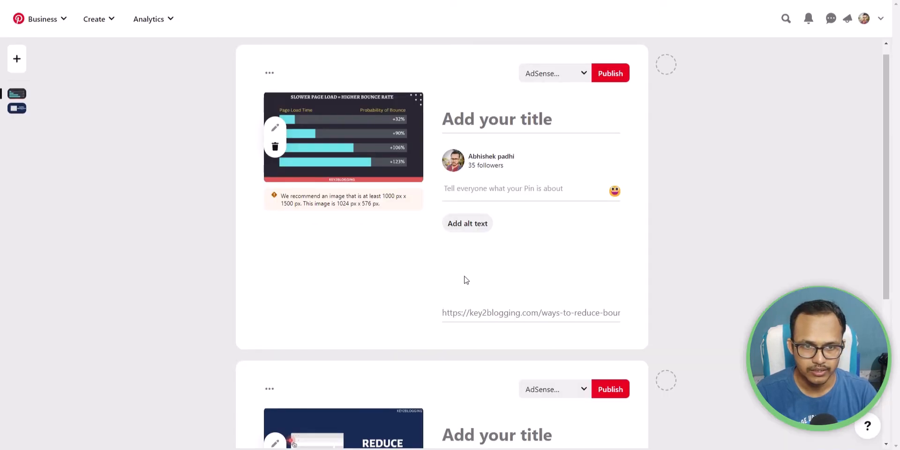
scroll(484, 267, down, 4)
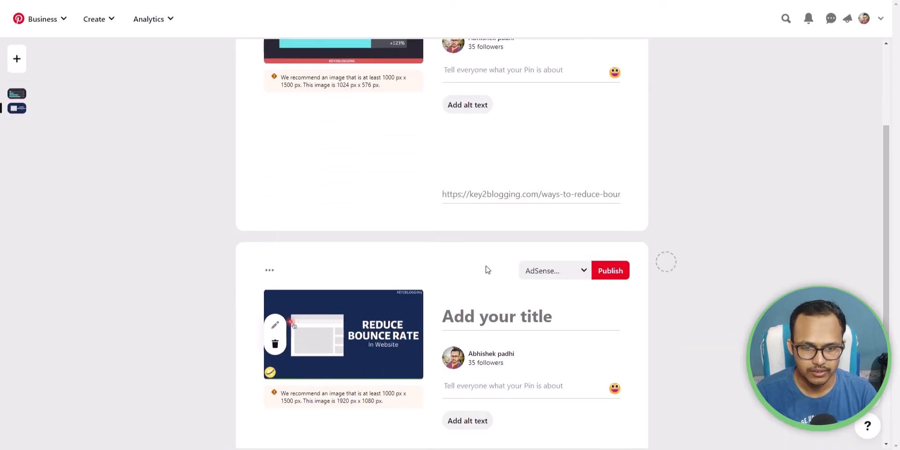
click(470, 291)
key(ctrl+v)
Step: Enter the Pin description "Bounce rate is an important SEO Ranking factor that you should focus on. Read the blog post to learn more."
scroll(474, 335, down, 2)
click(474, 335)
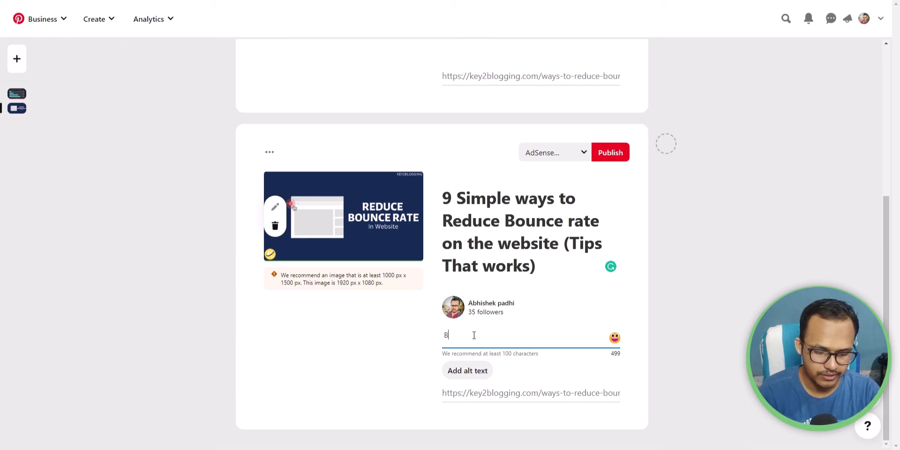
key(ctrl+v)
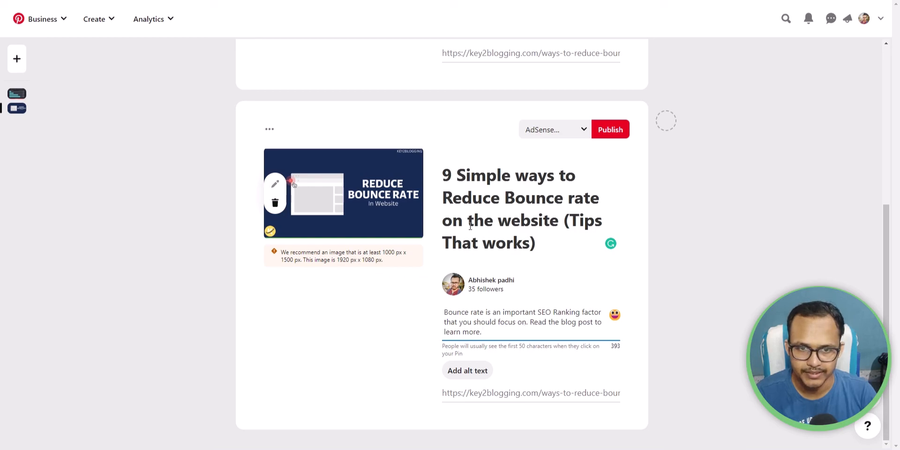
Step: Copy the title of the "Reduce Bounce Rate" Pin and add it as the Pin's alt text
drag(446, 175, 552, 247)
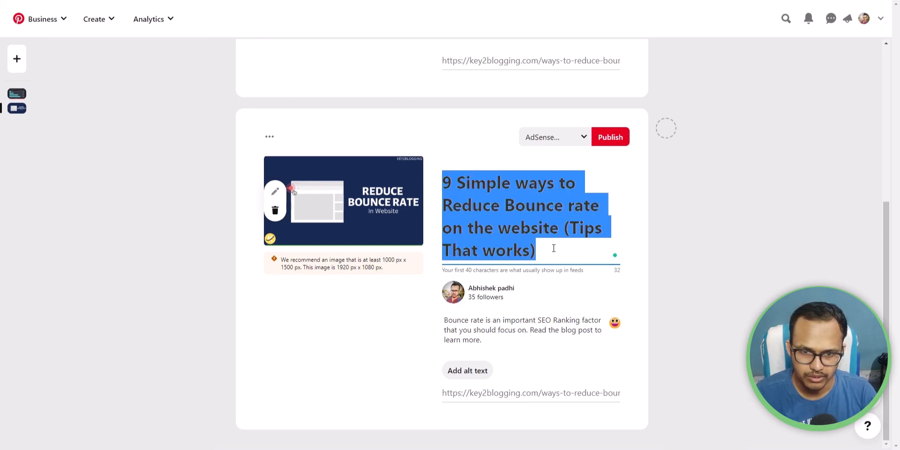
click(467, 373)
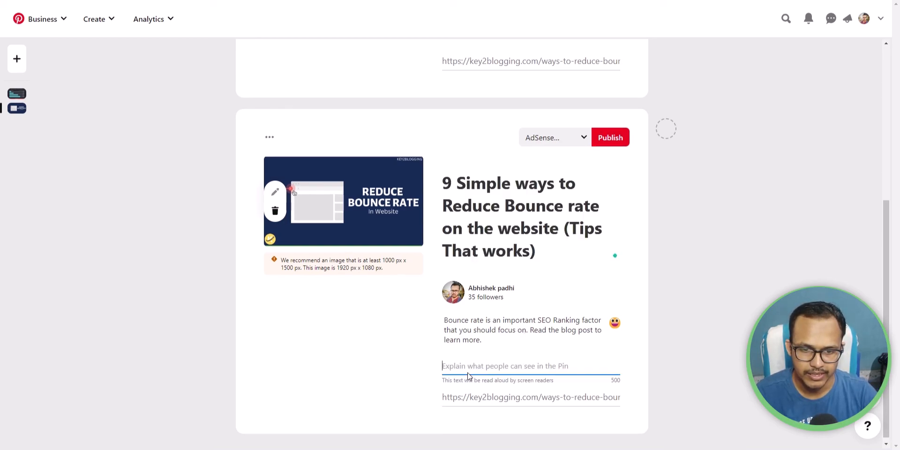
key(ctrl+v)
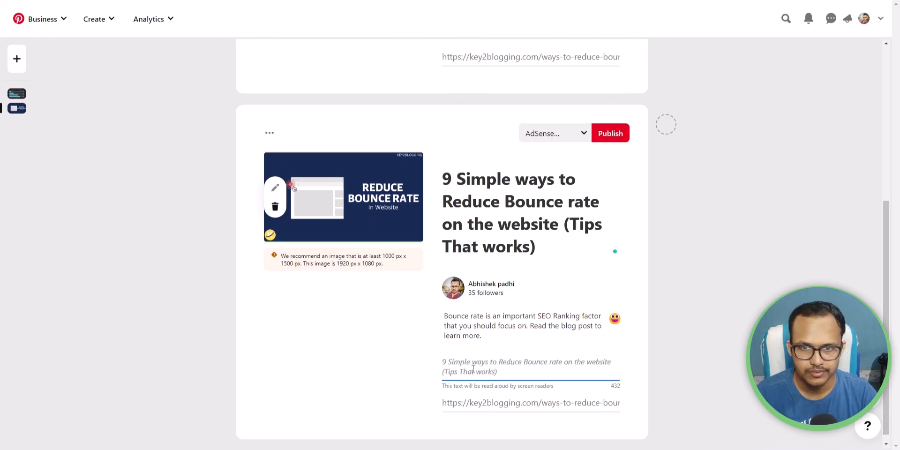
Step: Publish the "Reduce Bounce Rate" Pin to the SEO board and open the published Pin
click(575, 136)
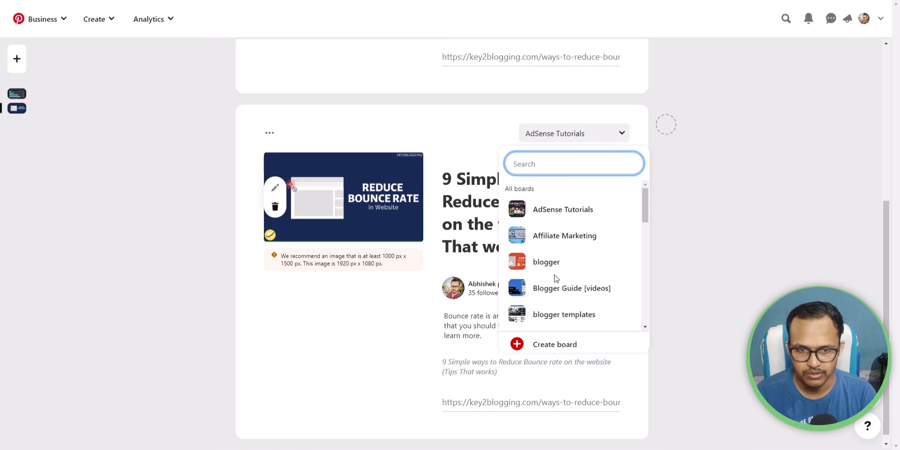
scroll(557, 276, down, 5)
scroll(563, 275, down, 4)
click(564, 250)
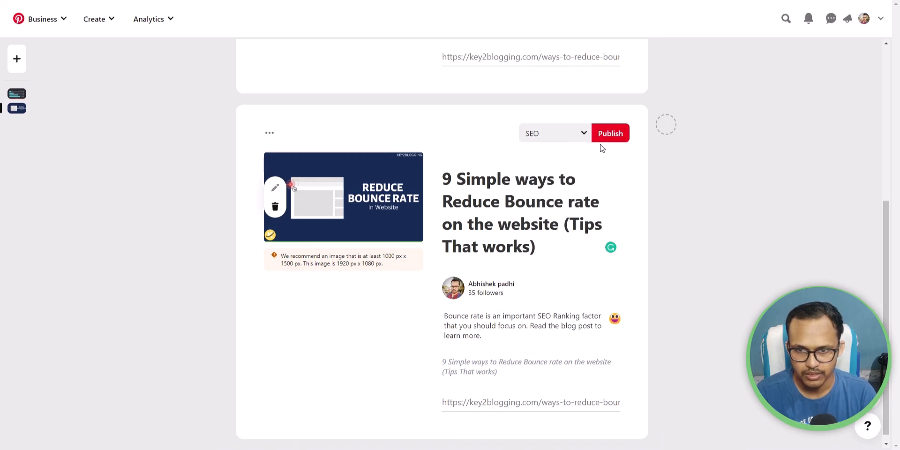
click(615, 137)
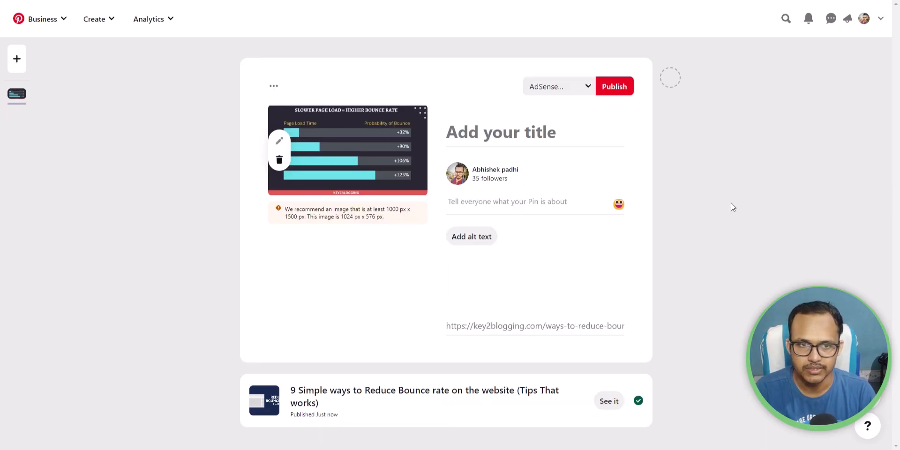
click(607, 403)
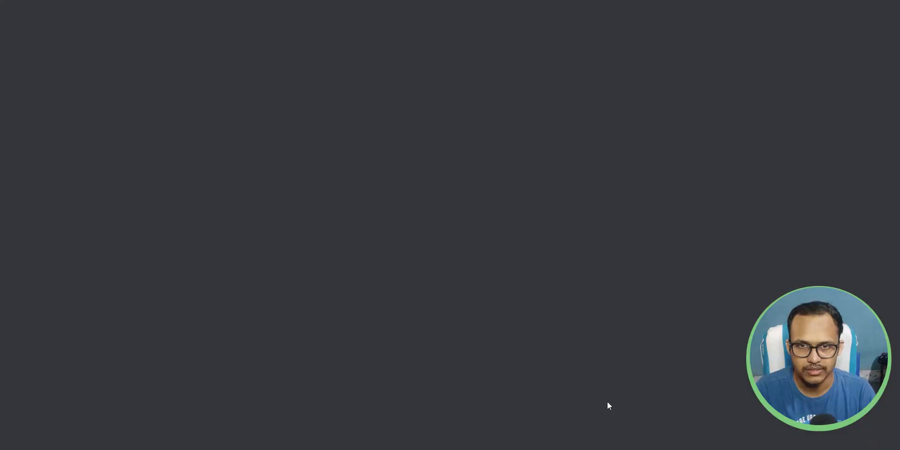